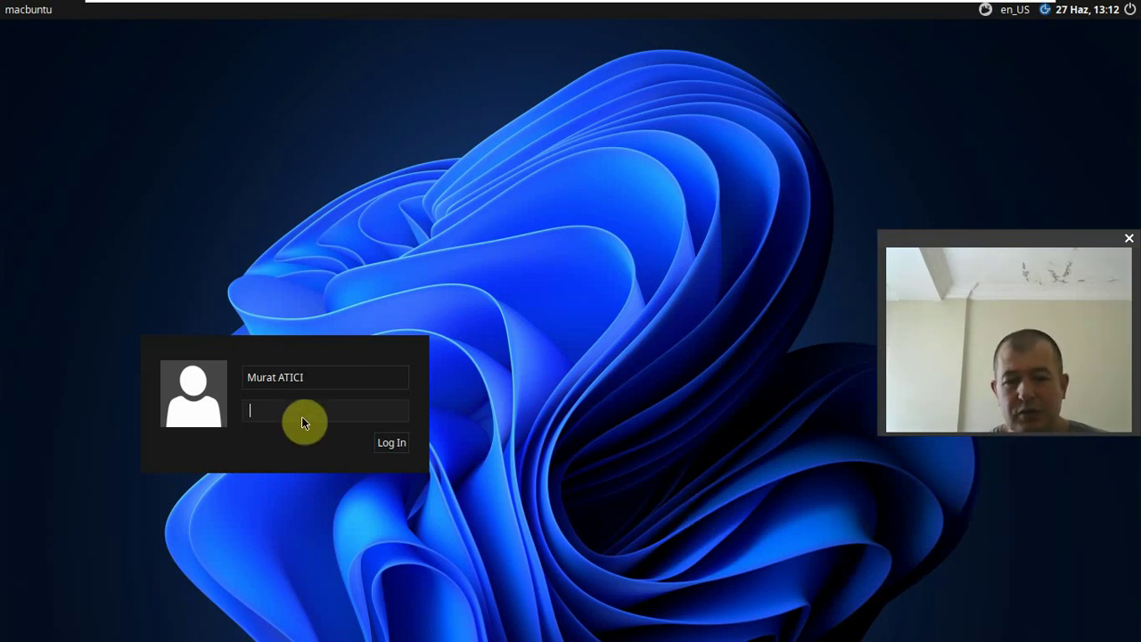
Enter the account password at the login screen and log in to the desktop
{"action": "type", "text": "•"}
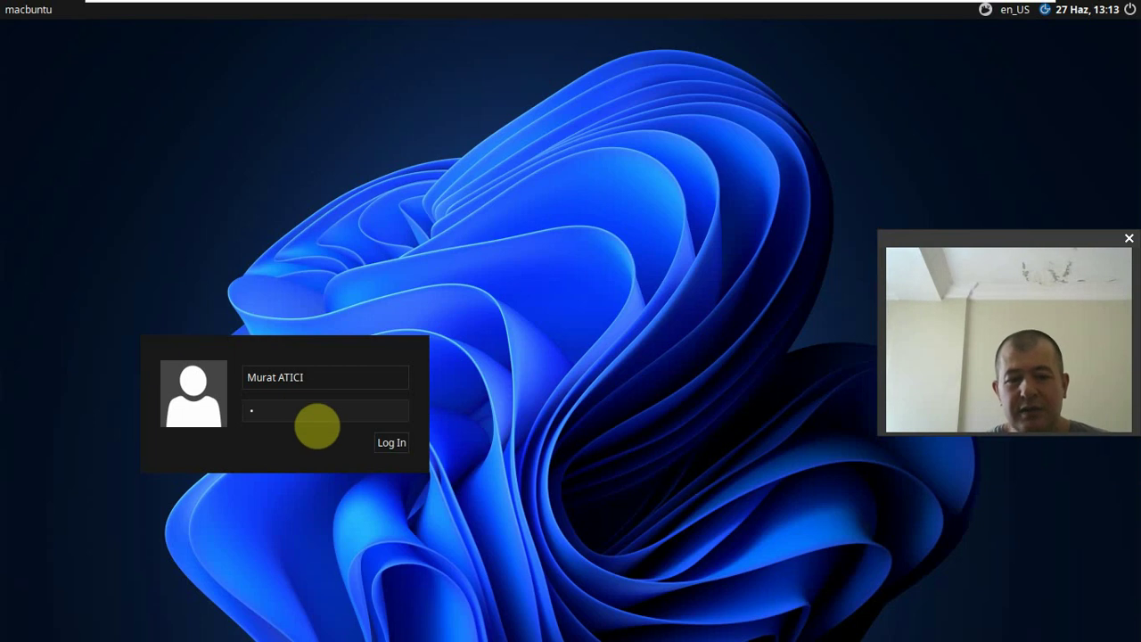
{"action": "key", "text": "Return"}
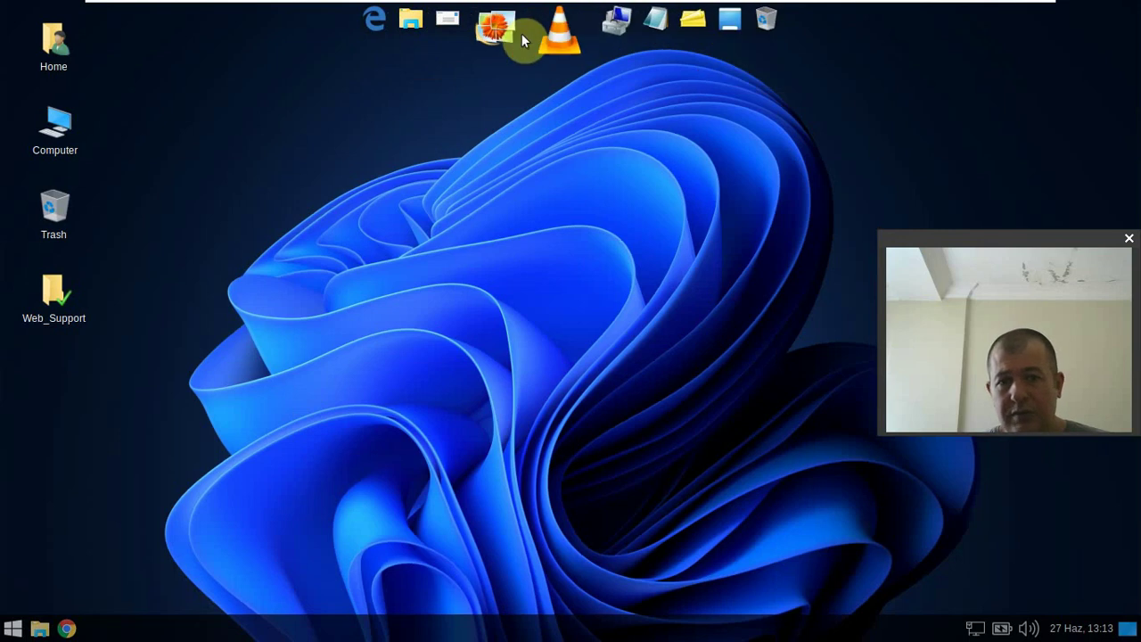
Add the Web_Support folder from the desktop to the dock and view the list of its contents there
{"action": "left_click_drag", "start_coordinate": [51, 299], "coordinate": [498, 42]}
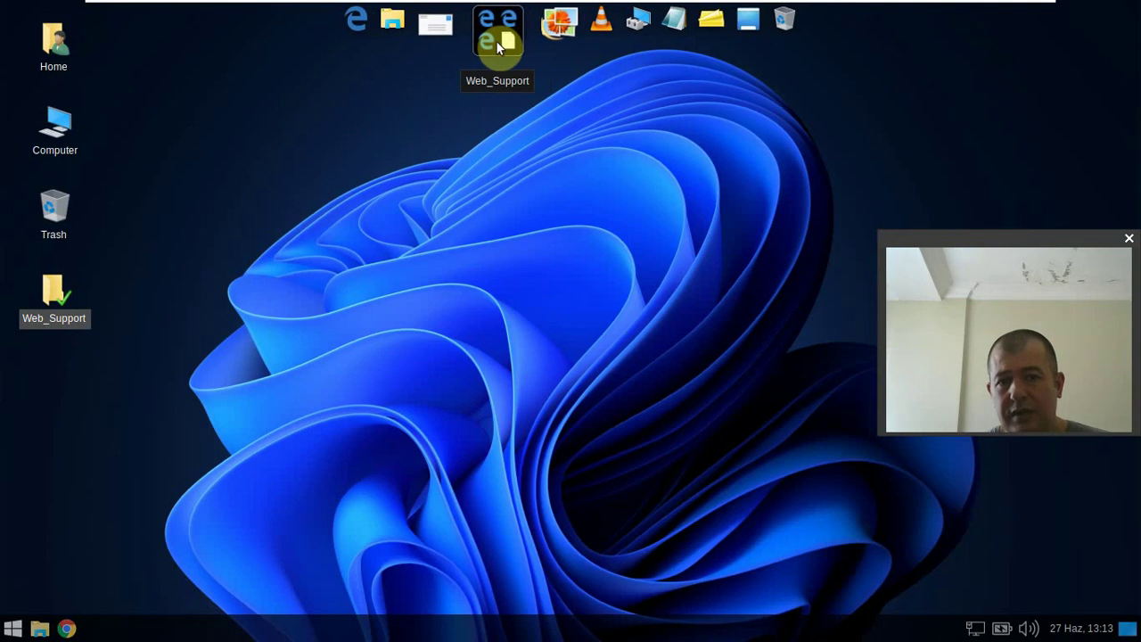
{"action": "right_click", "coordinate": [496, 40]}
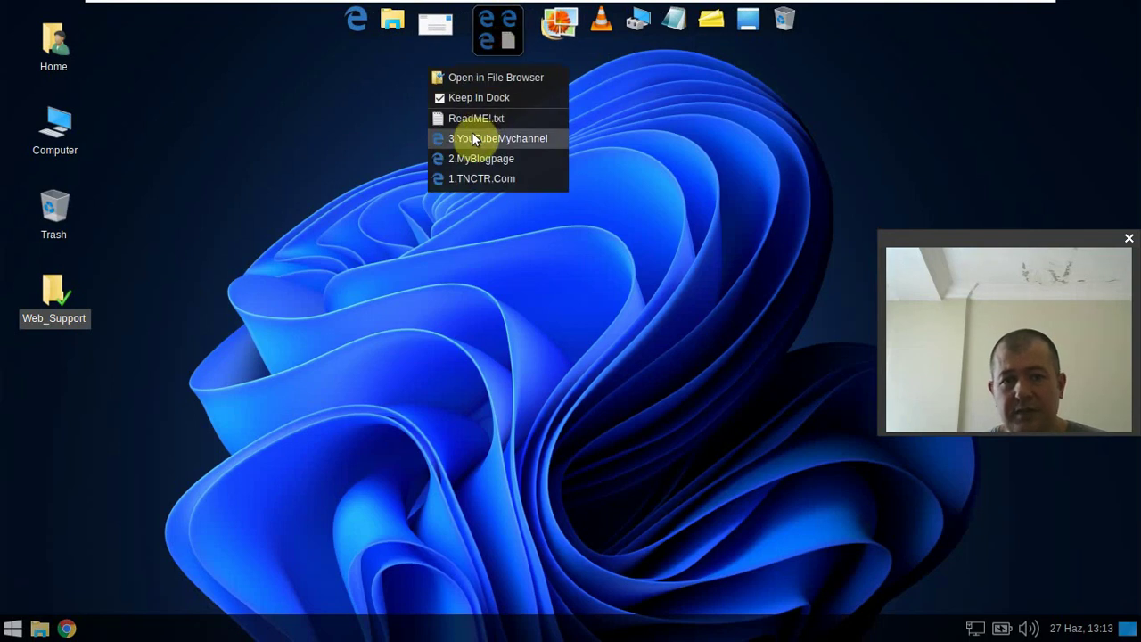
{"action": "left_click", "coordinate": [500, 275]}
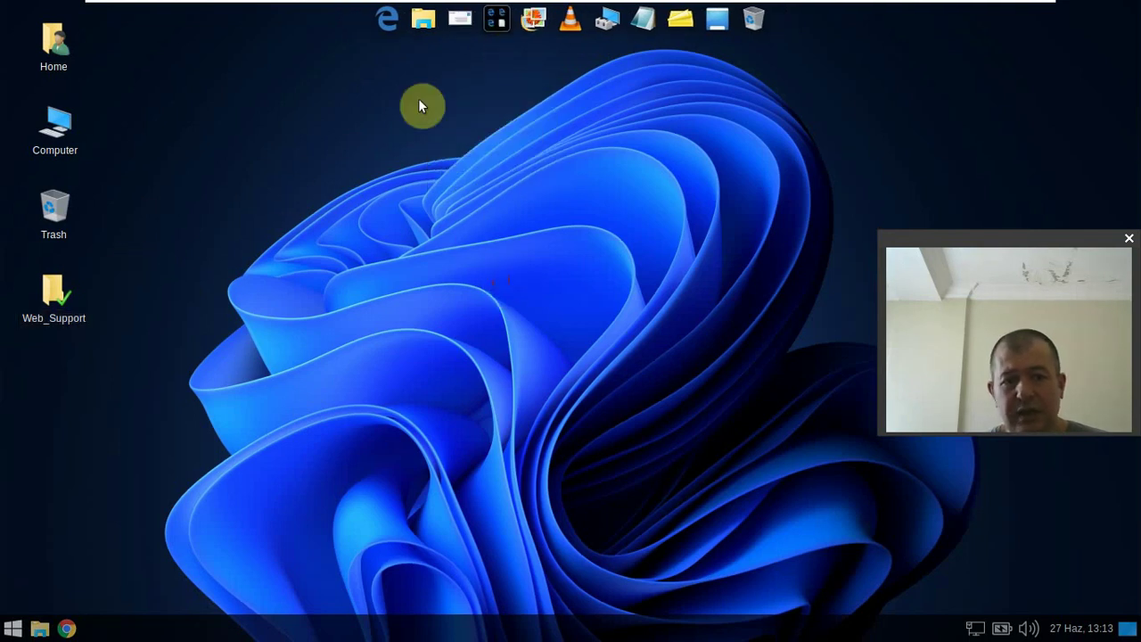
{"action": "right_click", "coordinate": [497, 29]}
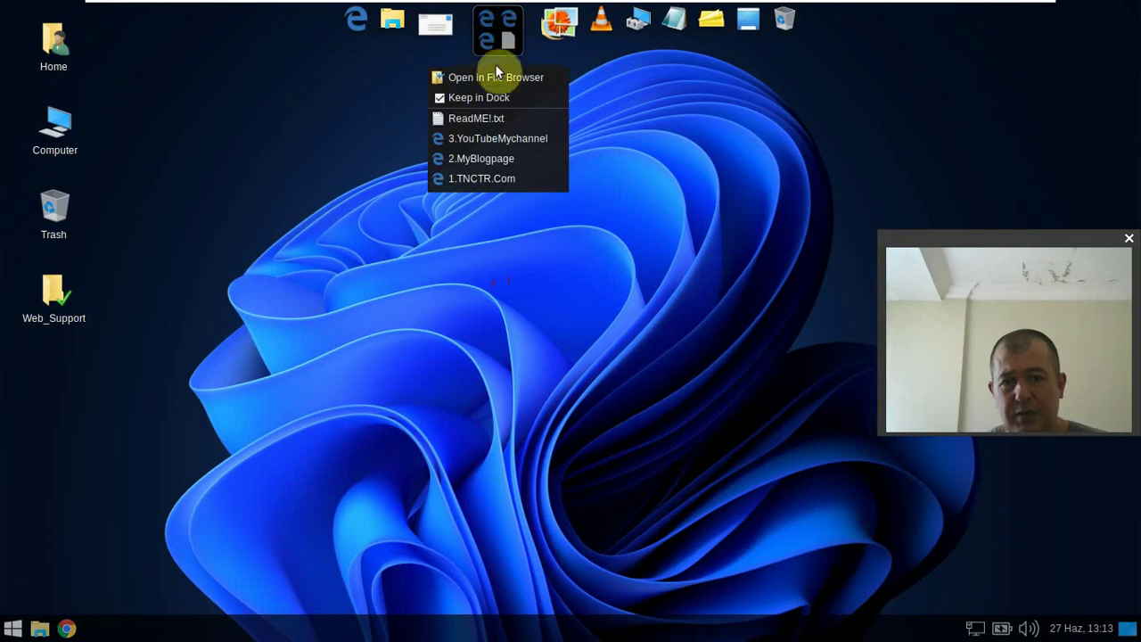
{"action": "left_click", "coordinate": [378, 147]}
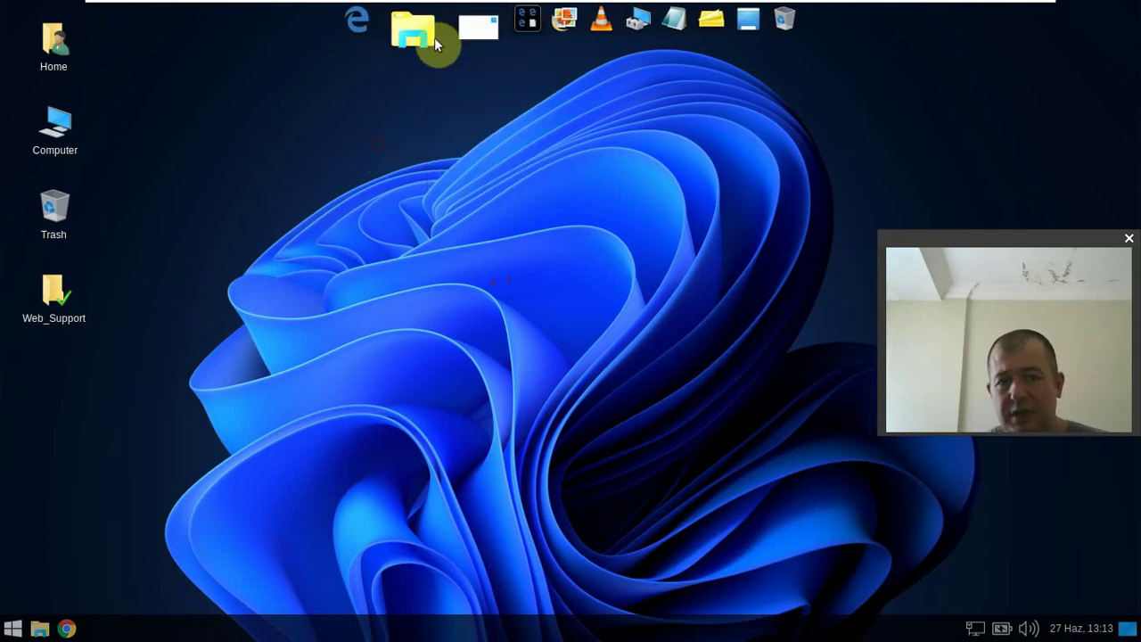
Add the AnyDesk application to the dock between VLC and the settings launcher
{"action": "left_click", "coordinate": [12, 629]}
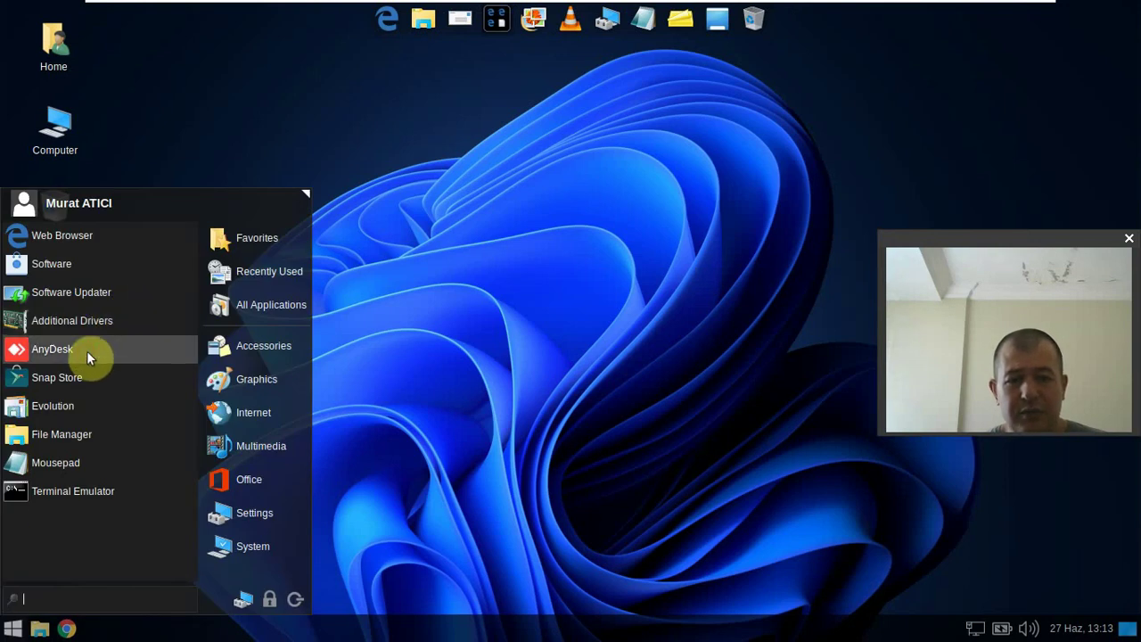
{"action": "left_click_drag", "start_coordinate": [86, 351], "coordinate": [593, 20]}
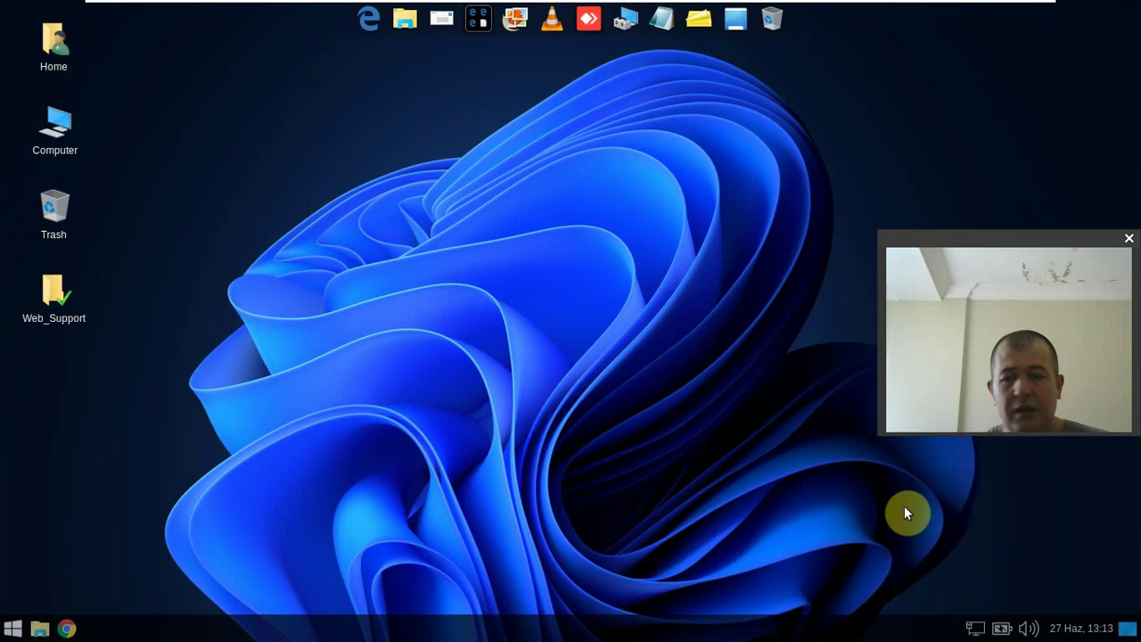
{"action": "left_click", "coordinate": [1080, 626]}
{"action": "left_click", "coordinate": [1081, 627]}
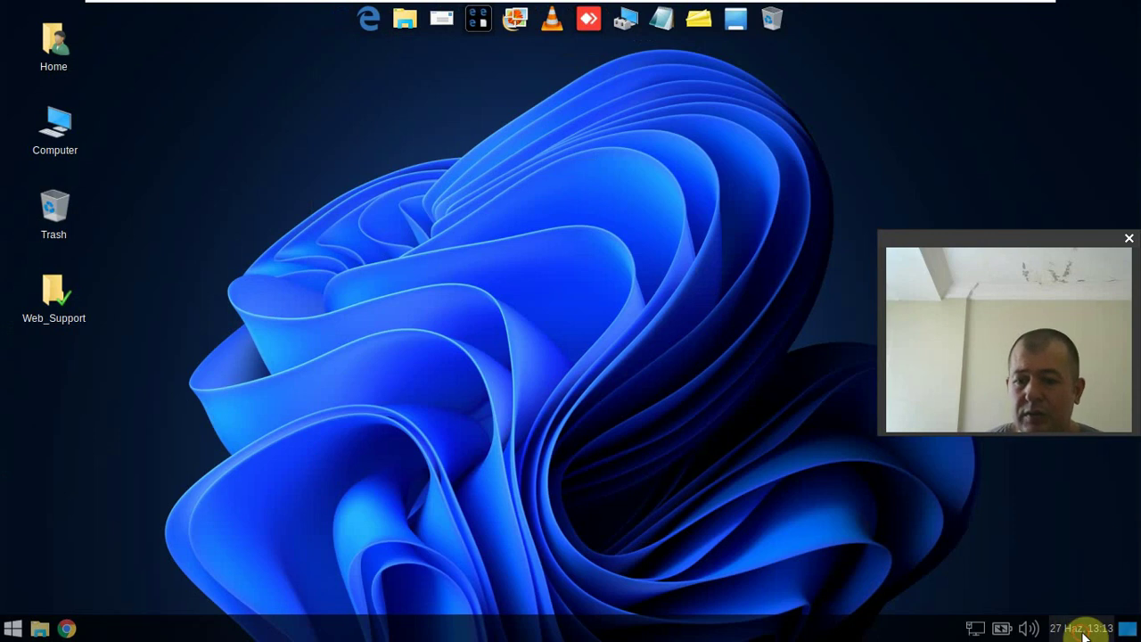
Open the Home folder and Computer in separate file manager windows and arrange them so they overlap
{"action": "double_click", "coordinate": [40, 55]}
{"action": "left_click_drag", "start_coordinate": [101, 96], "coordinate": [280, 69]}
{"action": "double_click", "coordinate": [57, 133]}
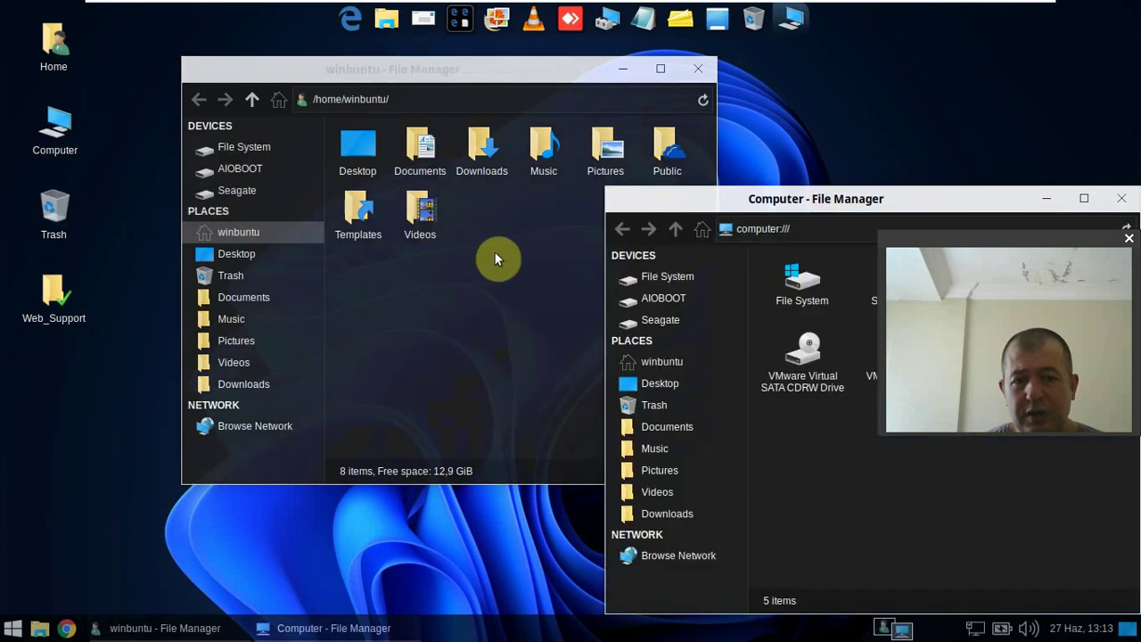
{"action": "left_click_drag", "start_coordinate": [690, 207], "coordinate": [407, 235]}
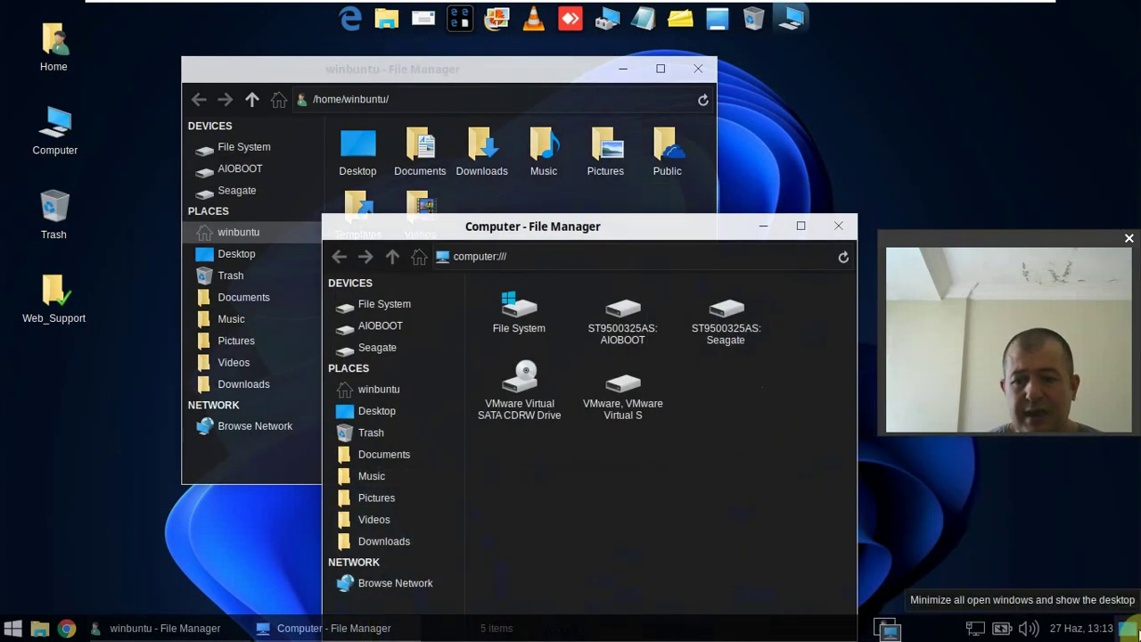
Minimize all windows to show the desktop and restore them twice, and close both file manager windows
{"action": "left_click", "coordinate": [1130, 628]}
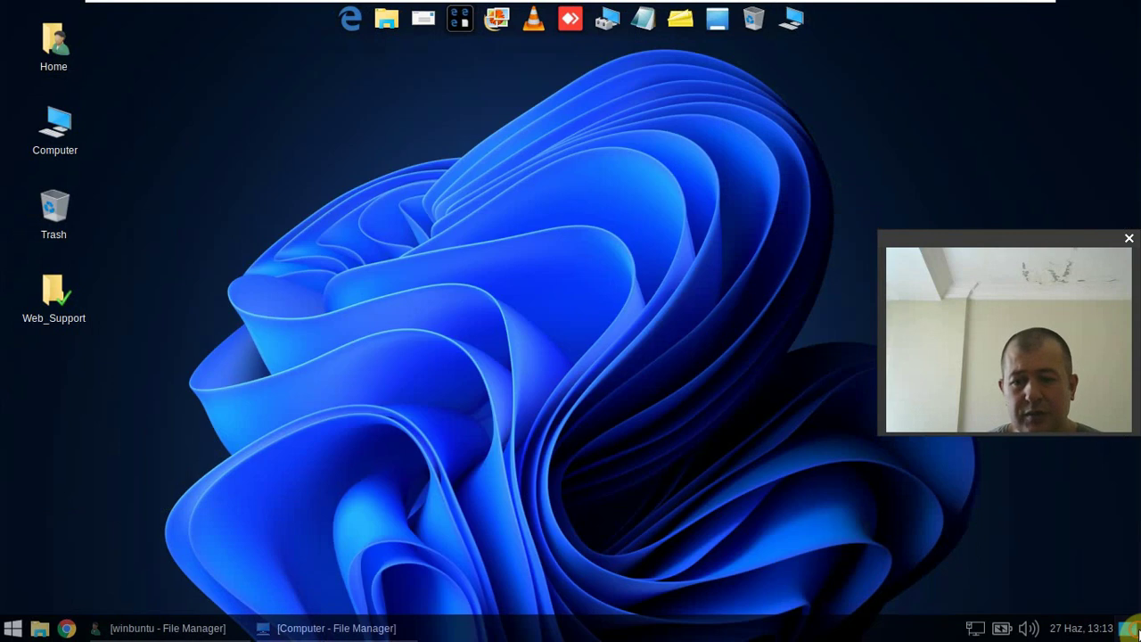
{"action": "left_click", "coordinate": [1130, 627]}
{"action": "left_click", "coordinate": [1131, 627]}
{"action": "left_click", "coordinate": [1130, 628]}
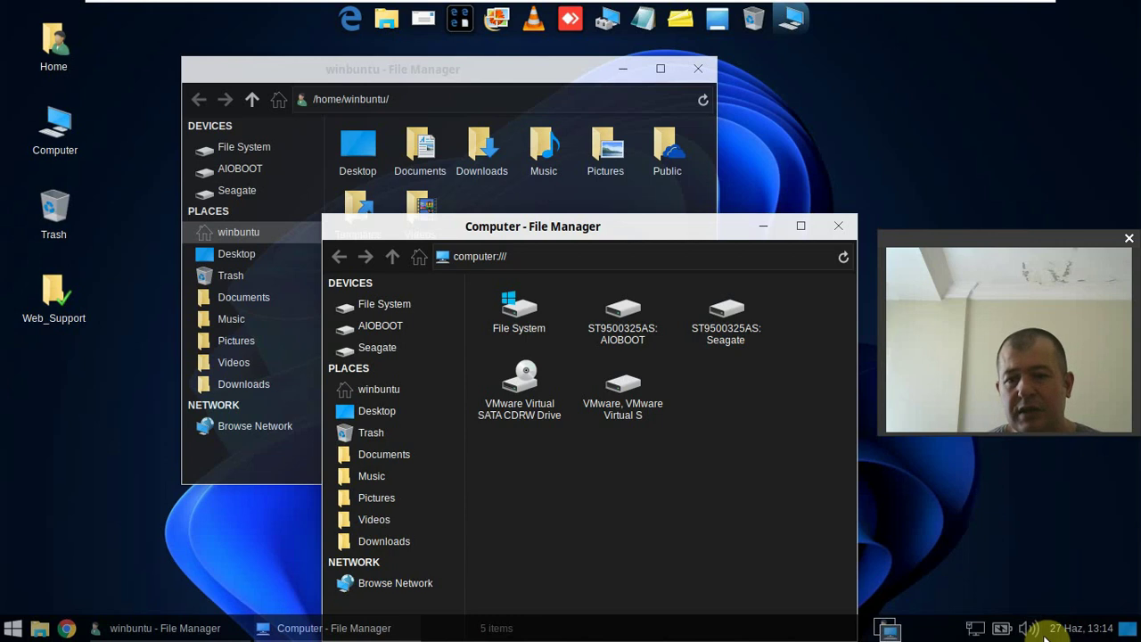
{"action": "left_click", "coordinate": [836, 231]}
{"action": "left_click", "coordinate": [699, 69]}
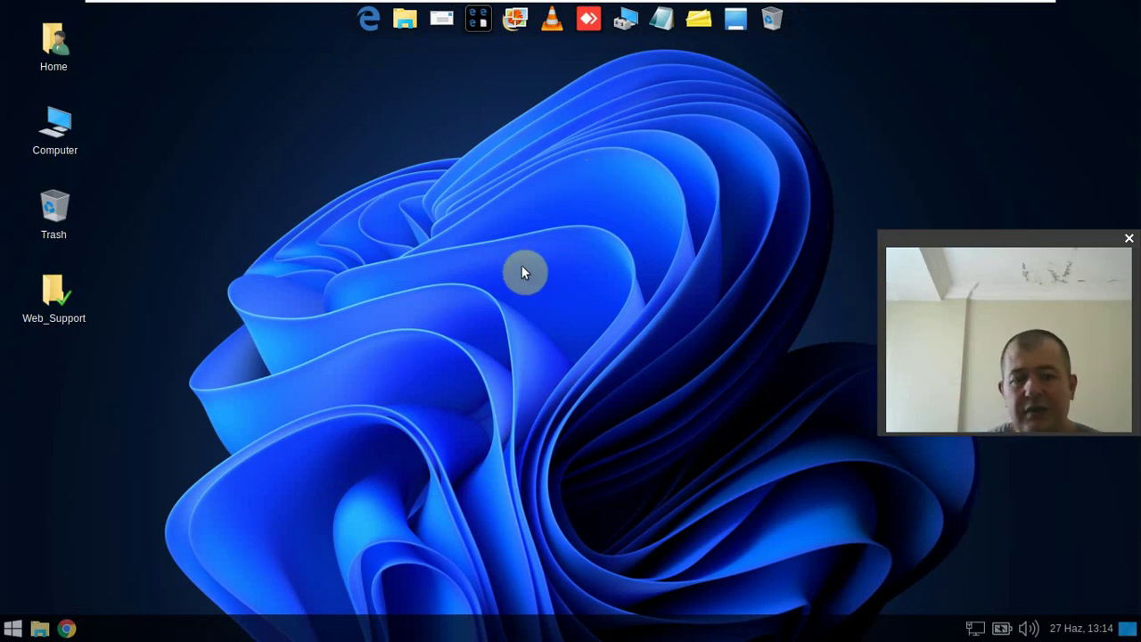
Look at the System applications category and open the desktop Settings manager, moving its window slightly higher
{"action": "left_click", "coordinate": [14, 630]}
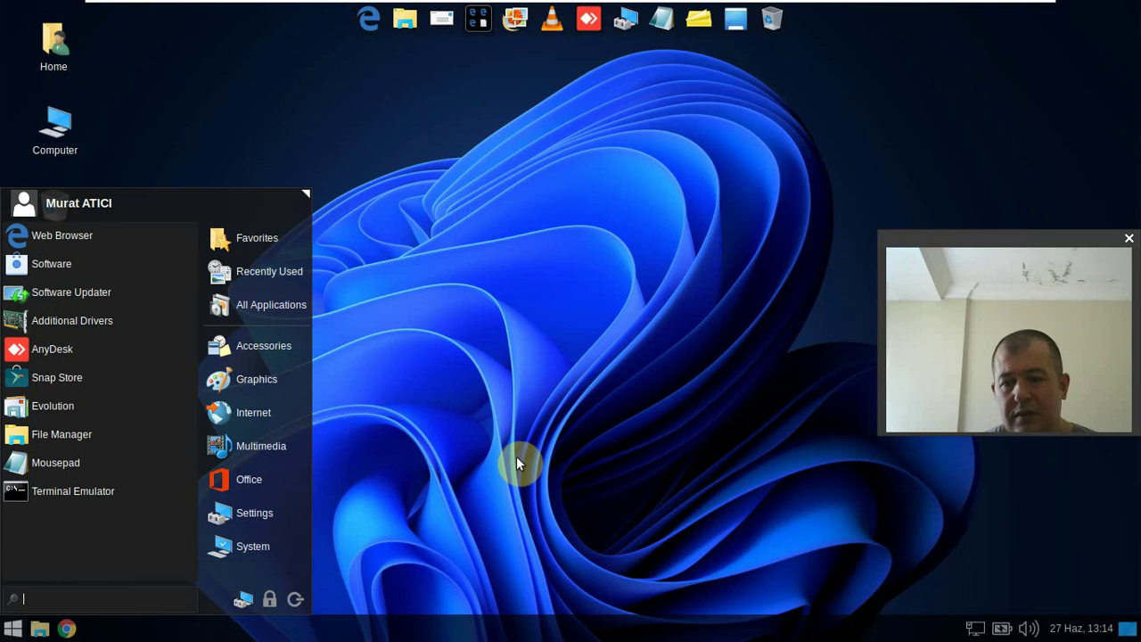
{"action": "left_click", "coordinate": [305, 541]}
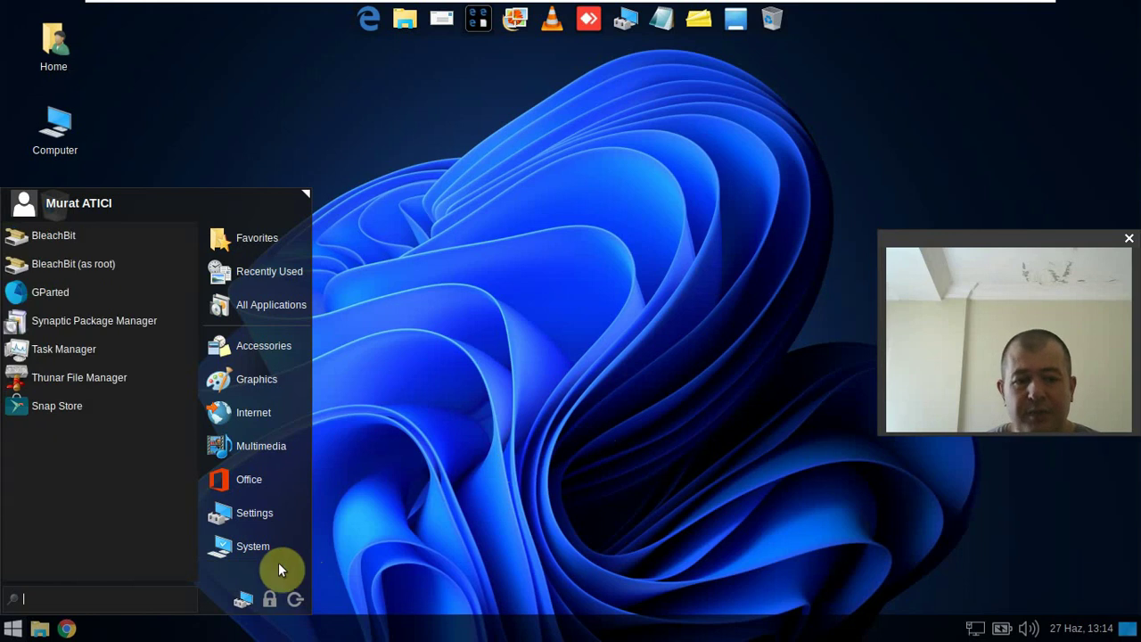
{"action": "left_click", "coordinate": [237, 597]}
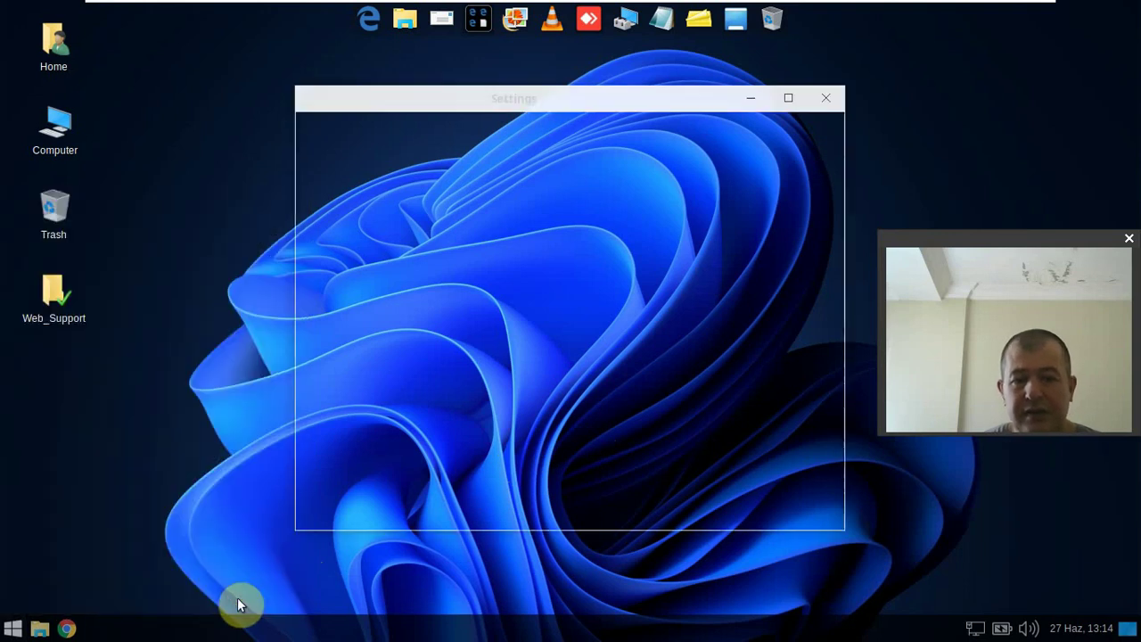
{"action": "left_click_drag", "start_coordinate": [662, 107], "coordinate": [655, 73]}
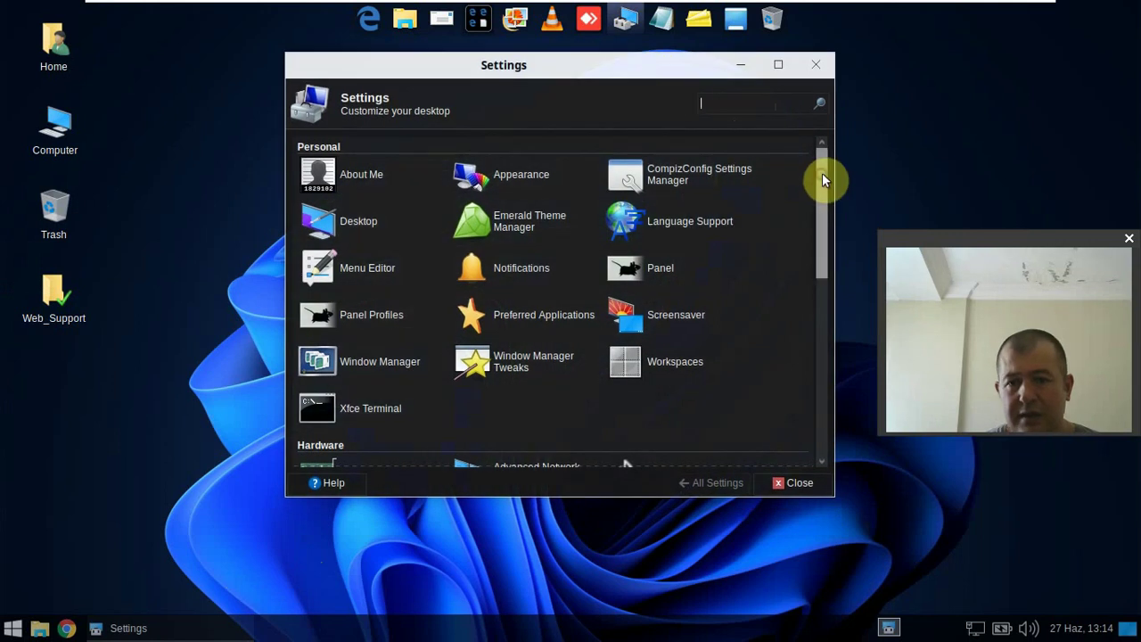
{"action": "scroll", "coordinate": [822, 178], "scroll_direction": "down", "scroll_amount": 1}
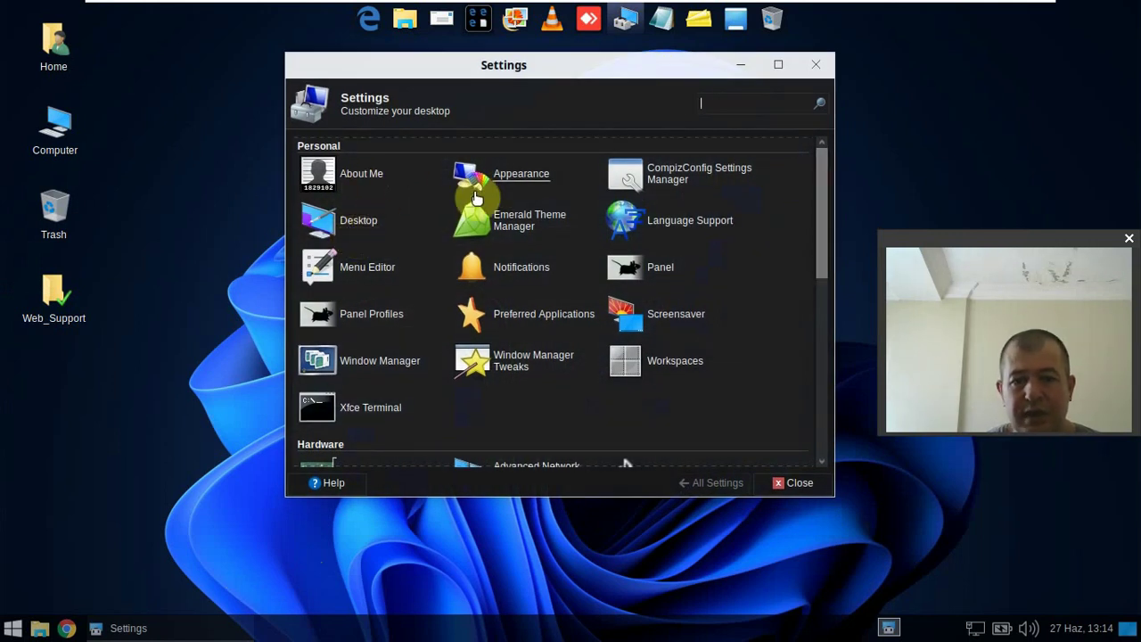
Preview the McMuse-yellow, Flatery and Bloom icon themes in Appearance, and switch back to the Win10 theme
{"action": "left_click", "coordinate": [510, 174]}
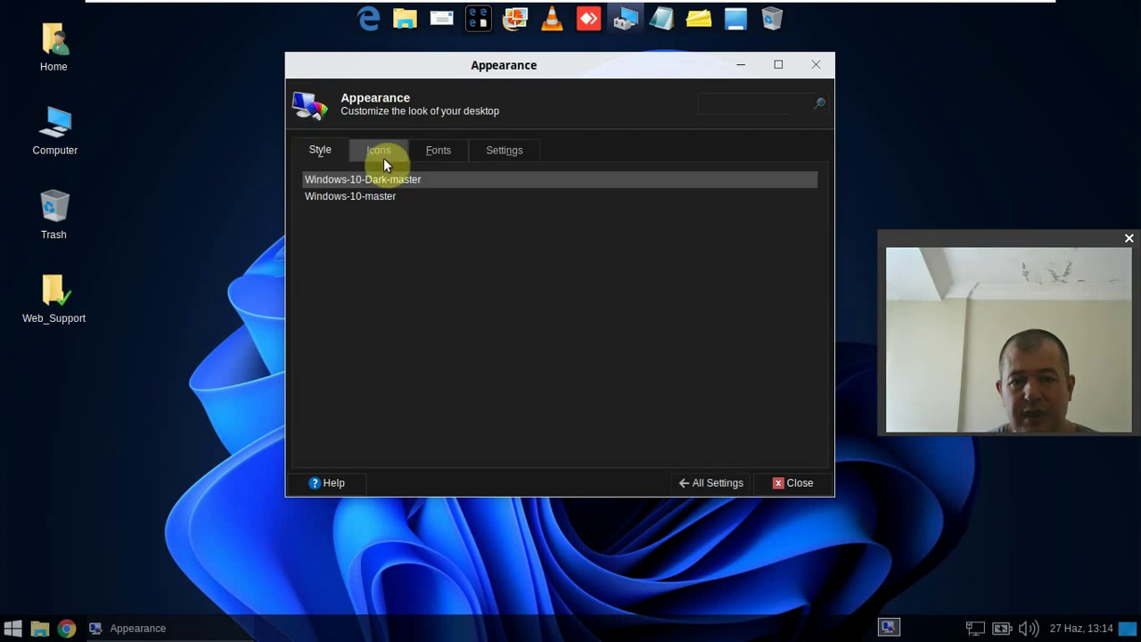
{"action": "left_click", "coordinate": [377, 151]}
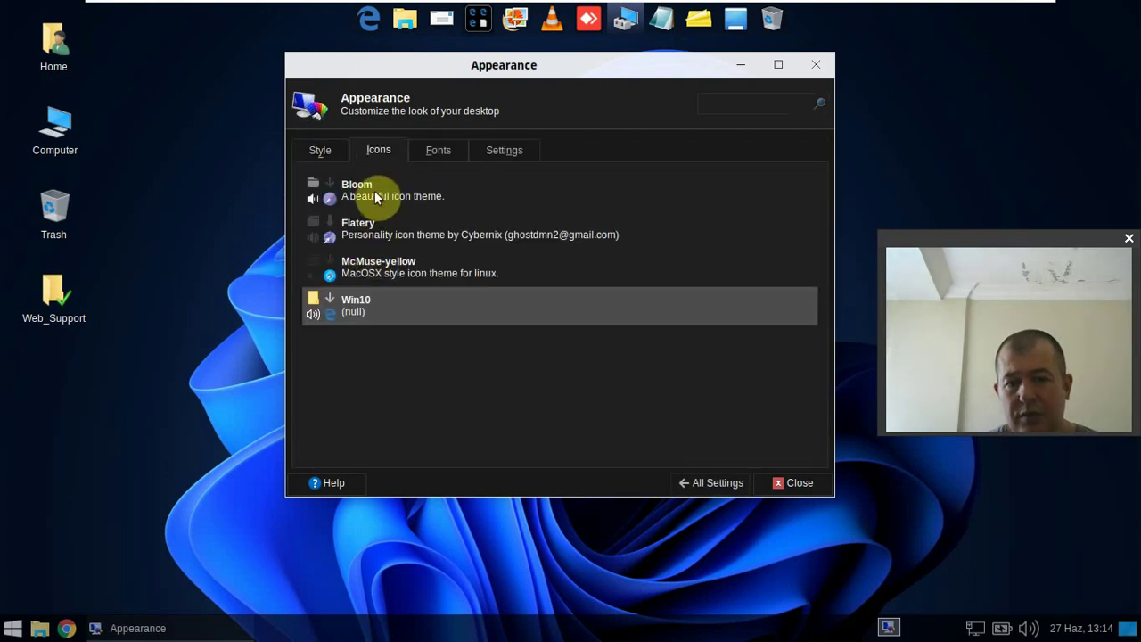
{"action": "left_click", "coordinate": [376, 260]}
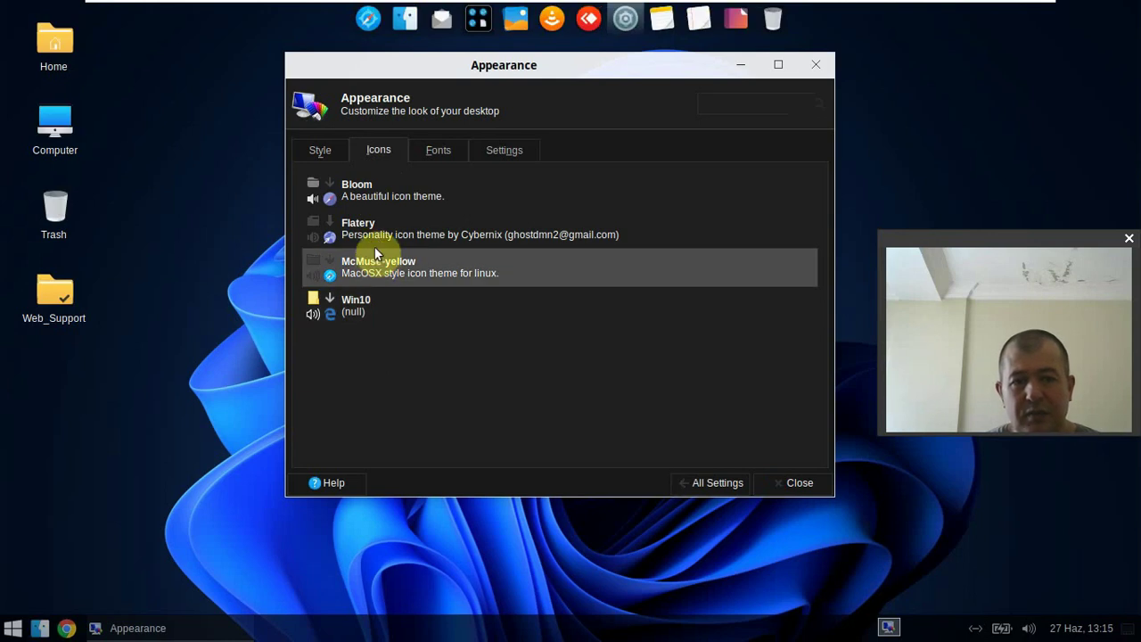
{"action": "left_click", "coordinate": [375, 239]}
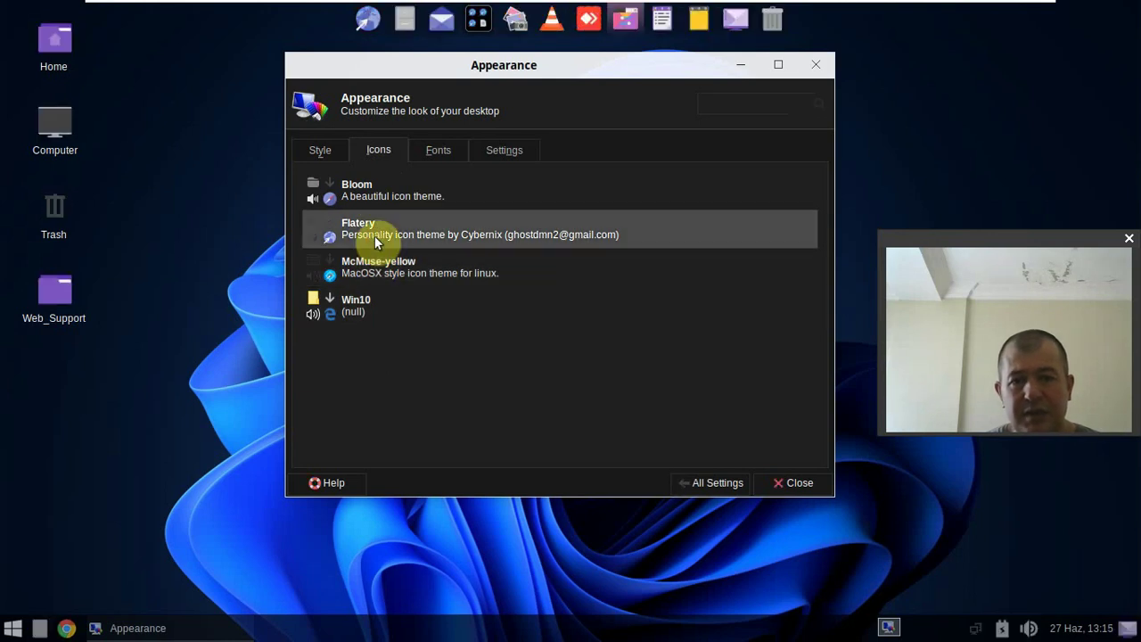
{"action": "left_click", "coordinate": [370, 196]}
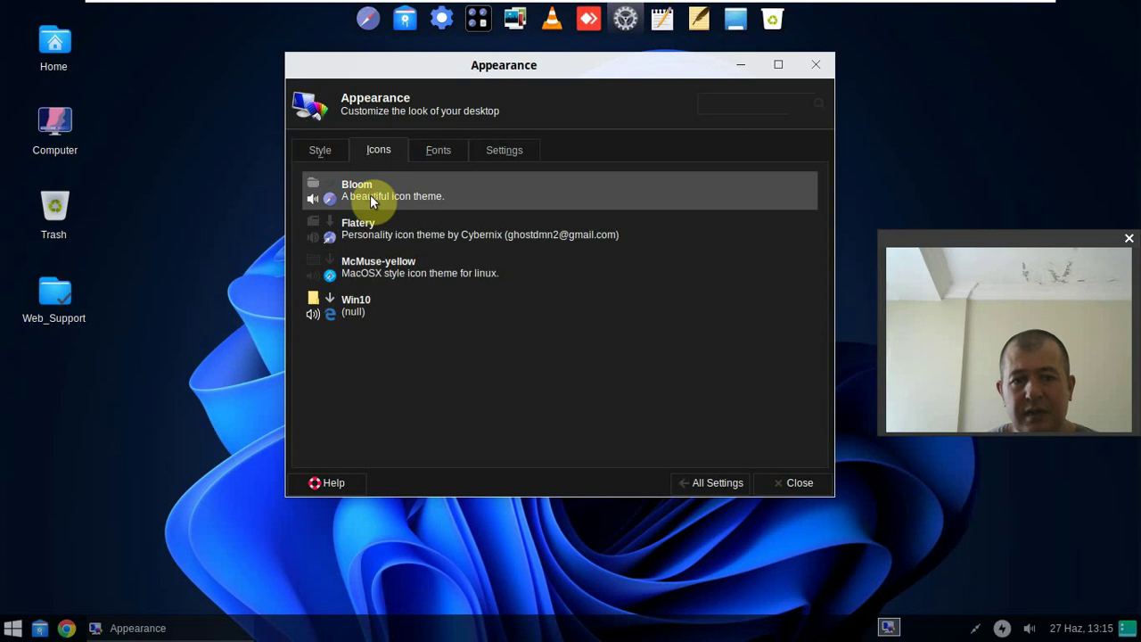
{"action": "left_click", "coordinate": [364, 307]}
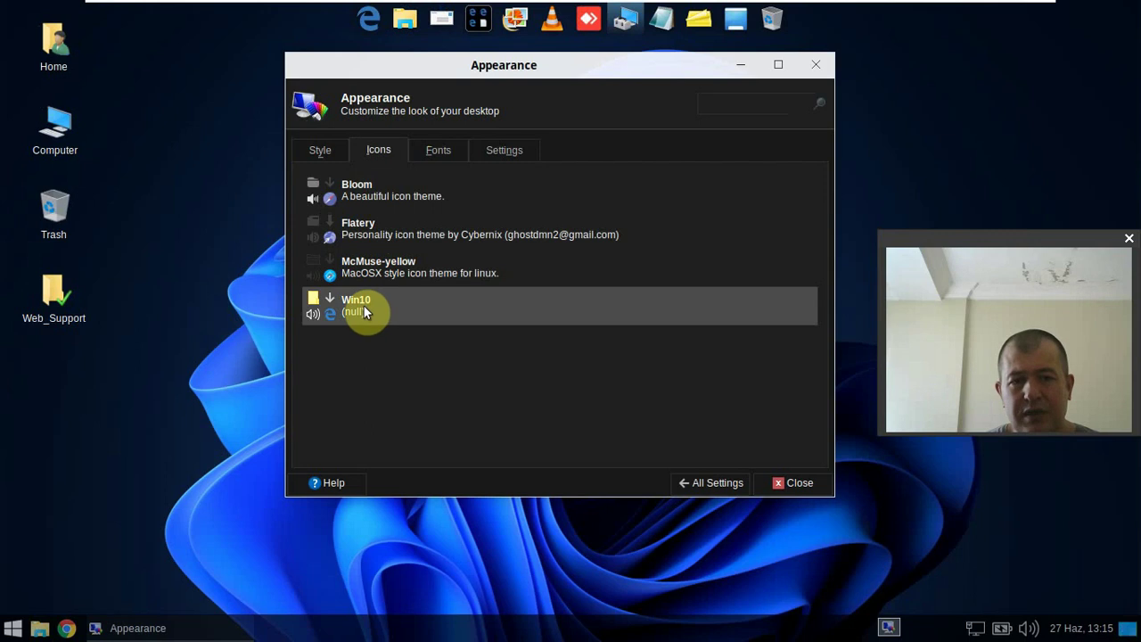
Examine the font, general and style options in Appearance
{"action": "left_click", "coordinate": [446, 155]}
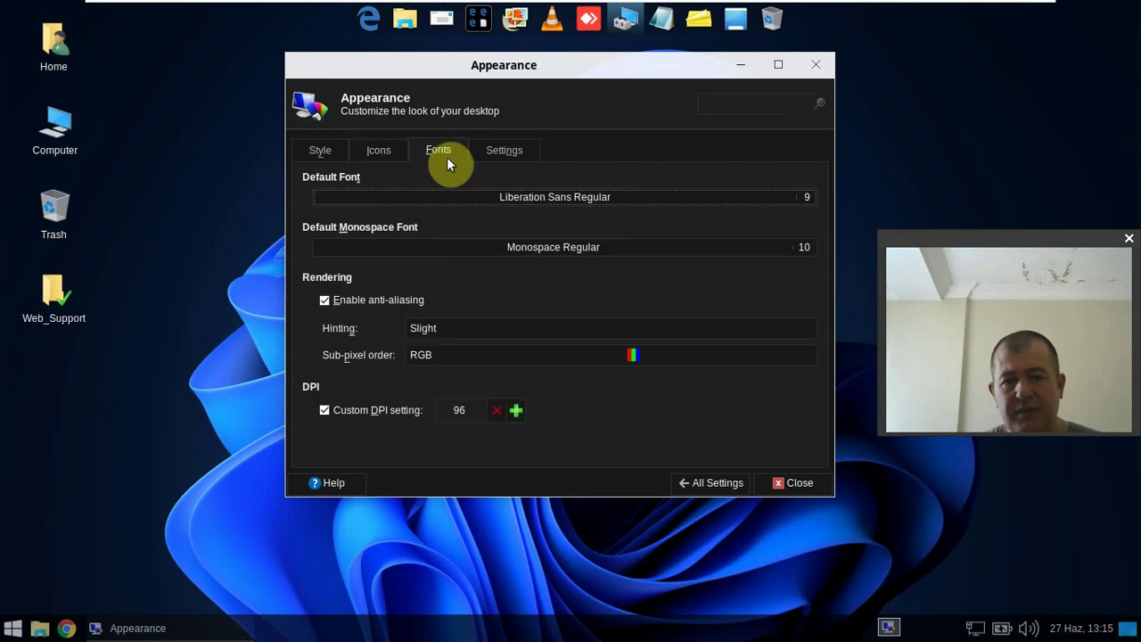
{"action": "left_click", "coordinate": [515, 201]}
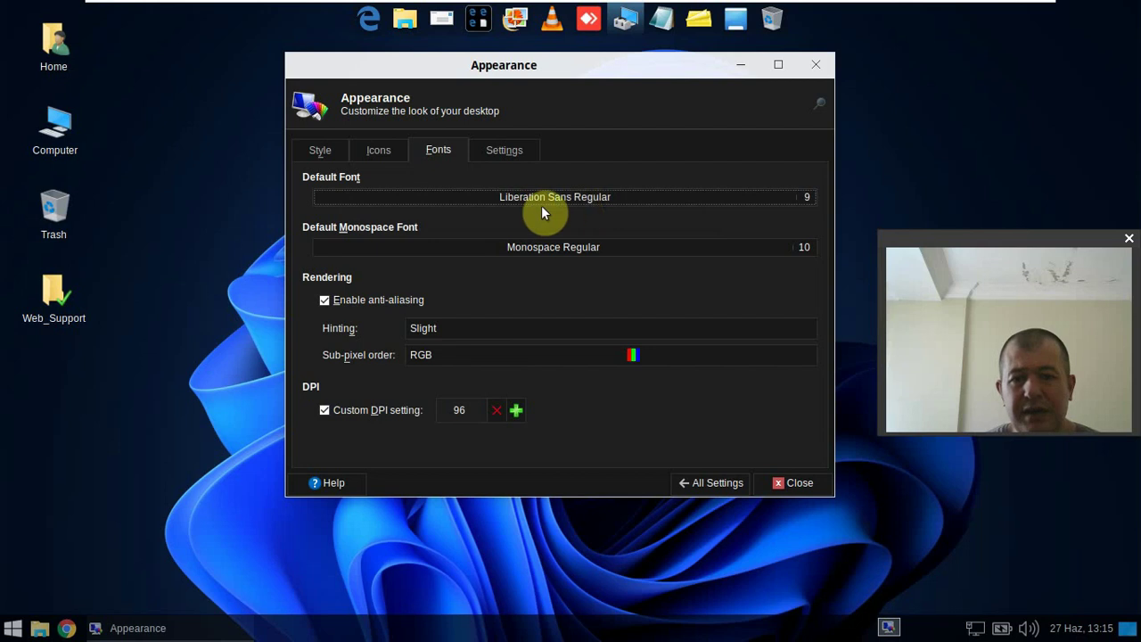
{"action": "left_click", "coordinate": [494, 152]}
{"action": "left_click", "coordinate": [433, 153]}
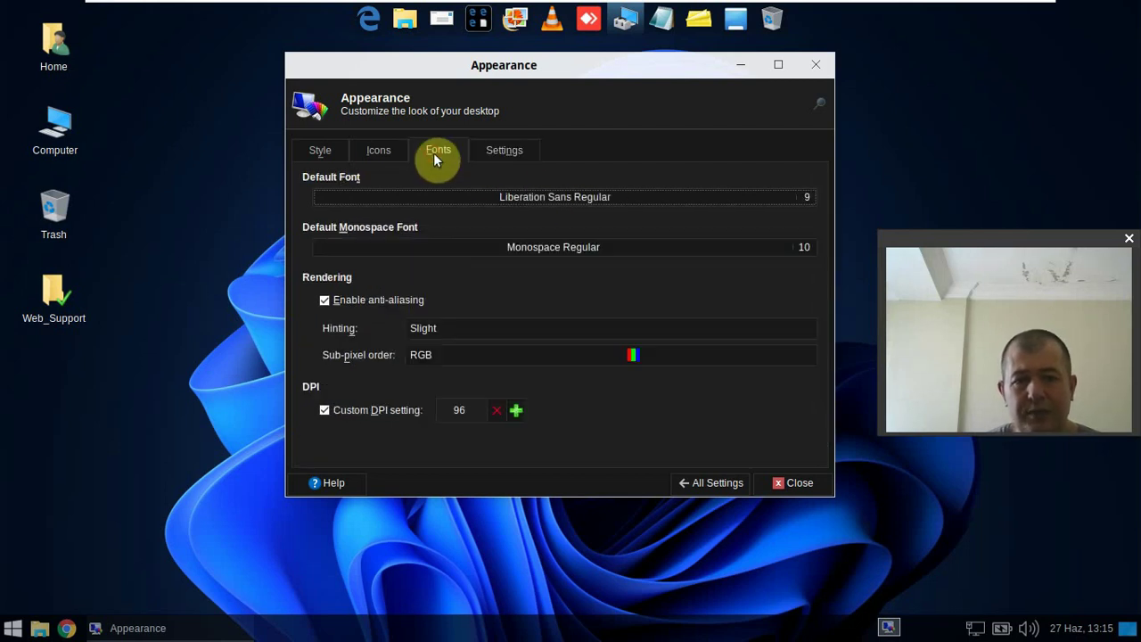
{"action": "left_click", "coordinate": [317, 153]}
Enable Compiz Fusion Icon in the application autostart list of Session and Startup
{"action": "left_click", "coordinate": [710, 481]}
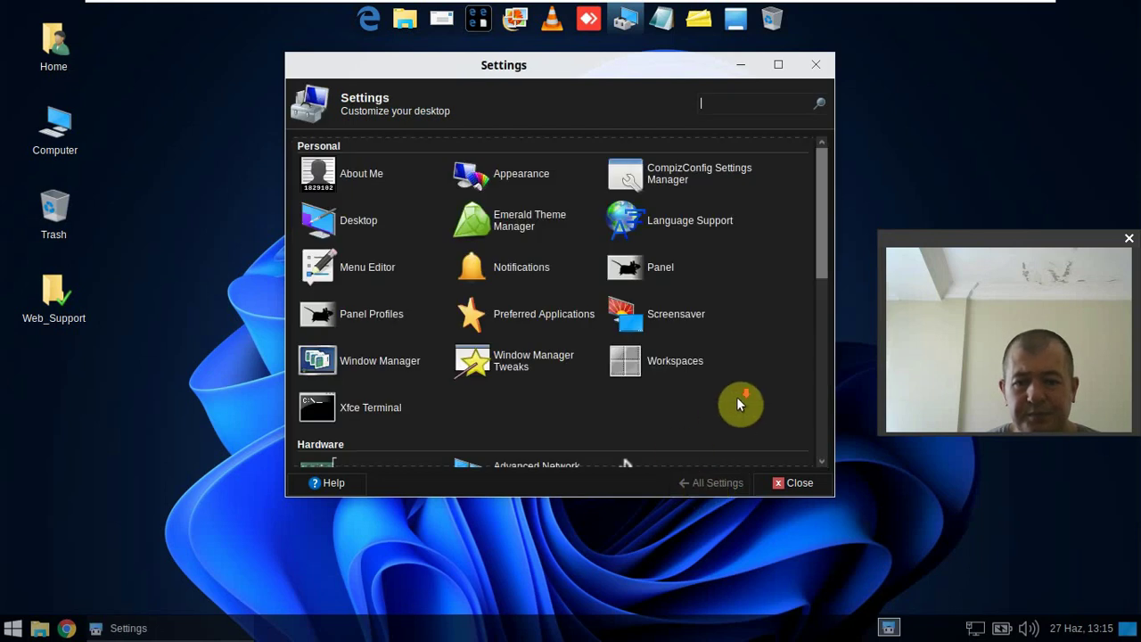
{"action": "scroll", "coordinate": [741, 379], "scroll_direction": "down", "scroll_amount": 5}
{"action": "scroll", "coordinate": [740, 358], "scroll_direction": "down", "scroll_amount": 2}
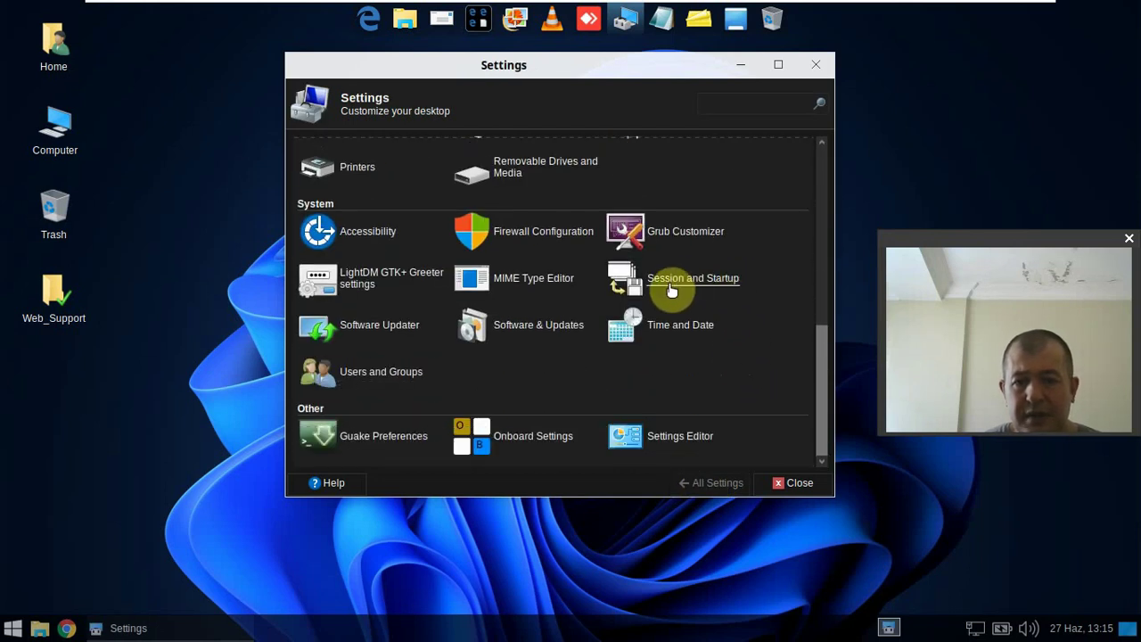
{"action": "left_click", "coordinate": [731, 284]}
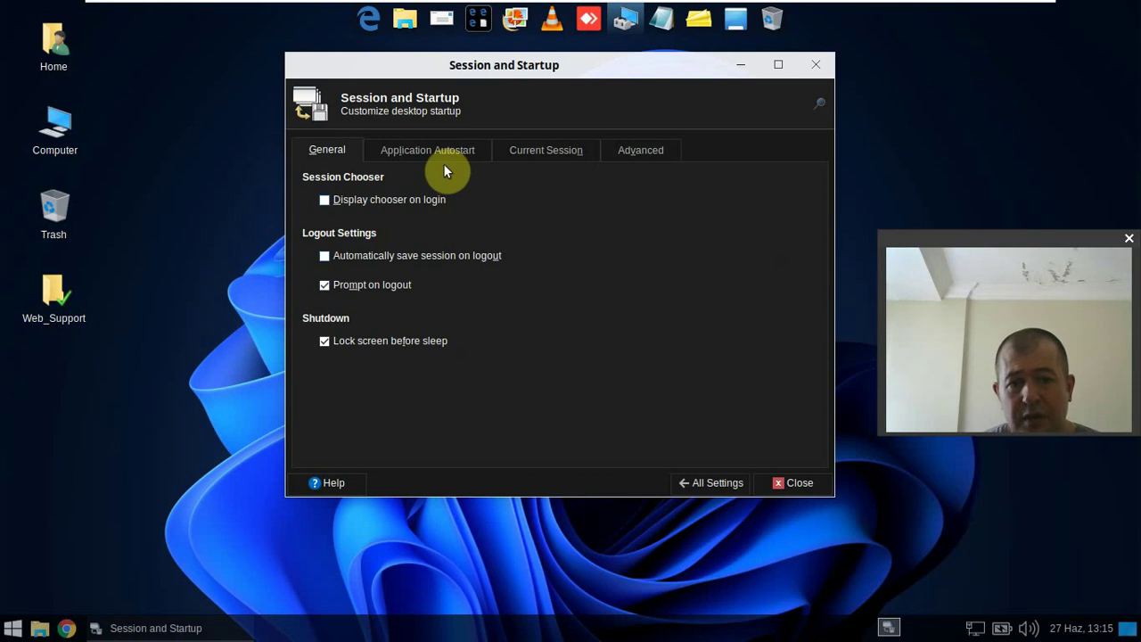
{"action": "left_click_drag", "start_coordinate": [606, 71], "coordinate": [609, 101]}
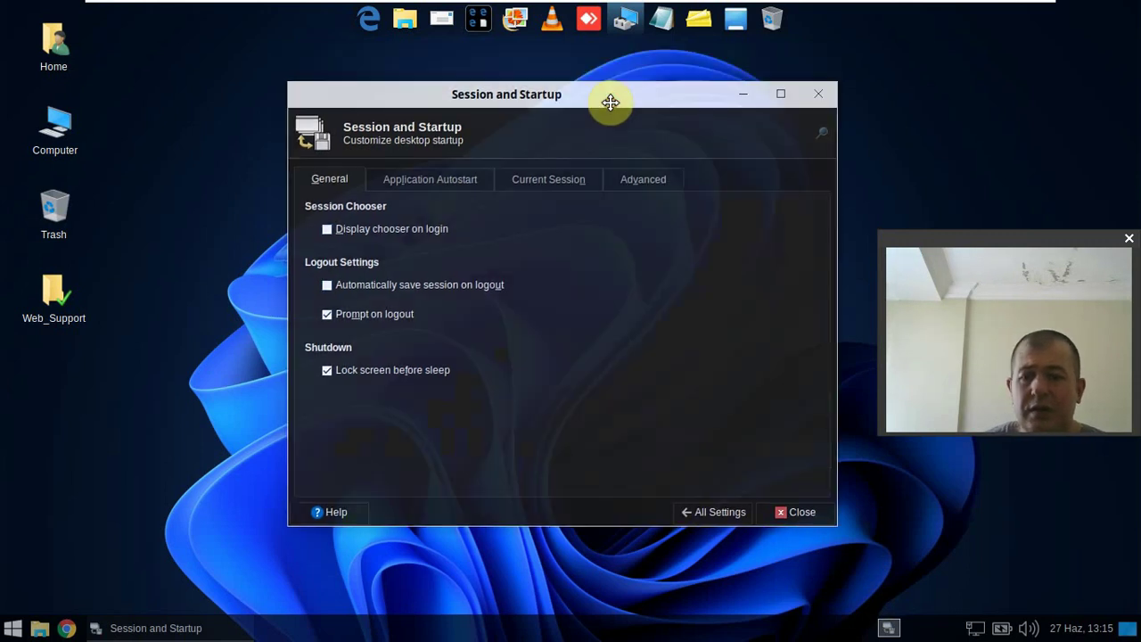
{"action": "left_click", "coordinate": [463, 184]}
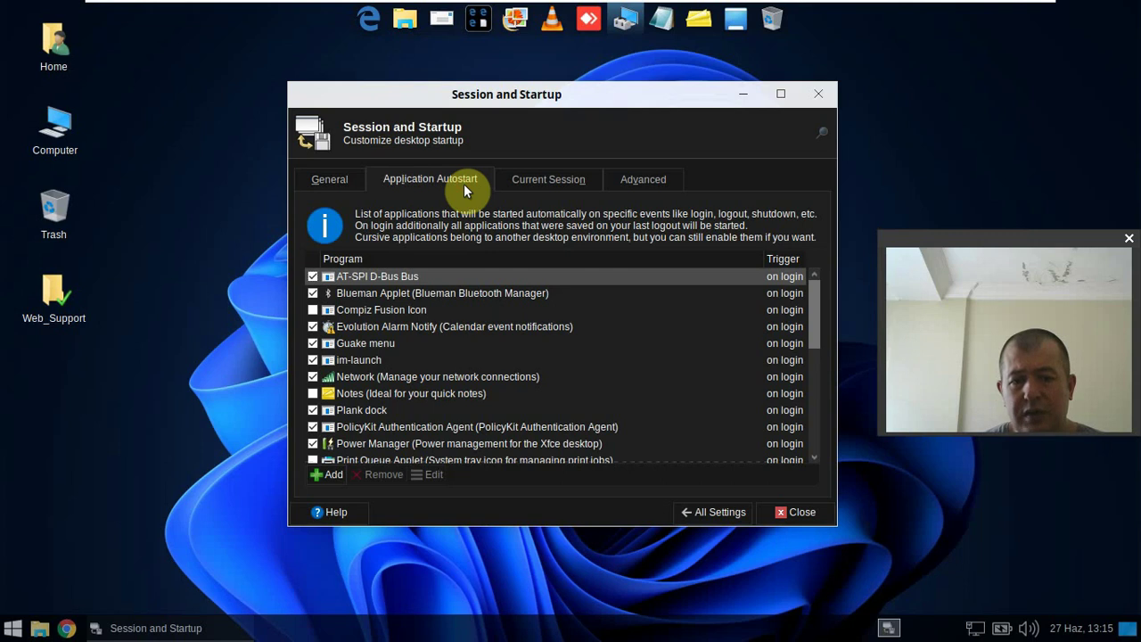
{"action": "left_click", "coordinate": [342, 313]}
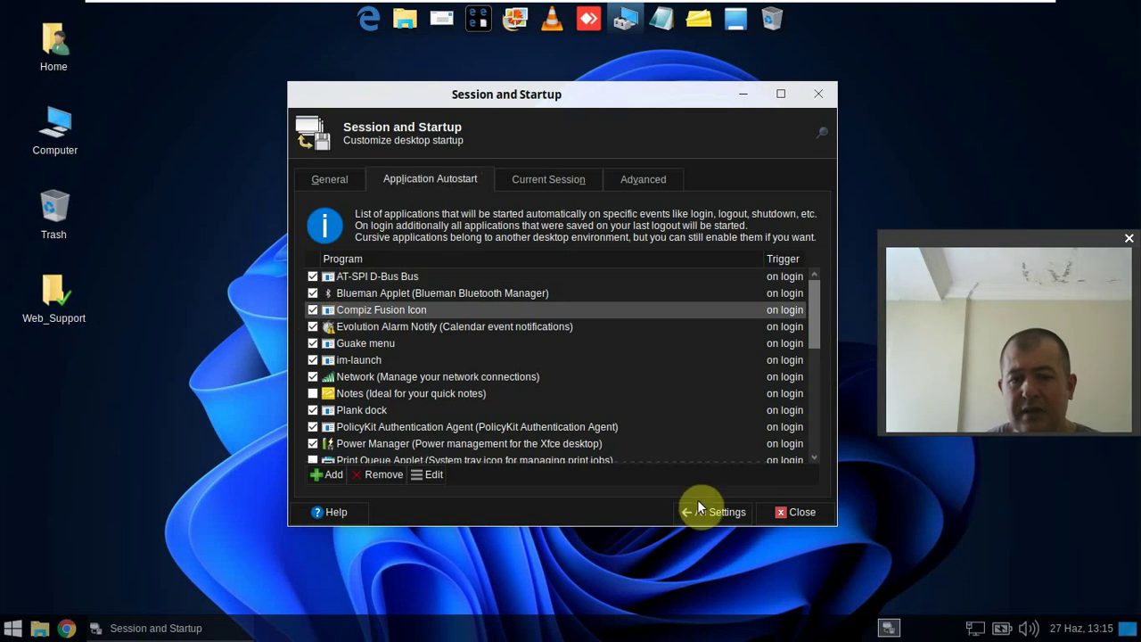
Close Session and Startup, log out of the desktop session, and log back in with the account password
{"action": "left_click", "coordinate": [796, 513]}
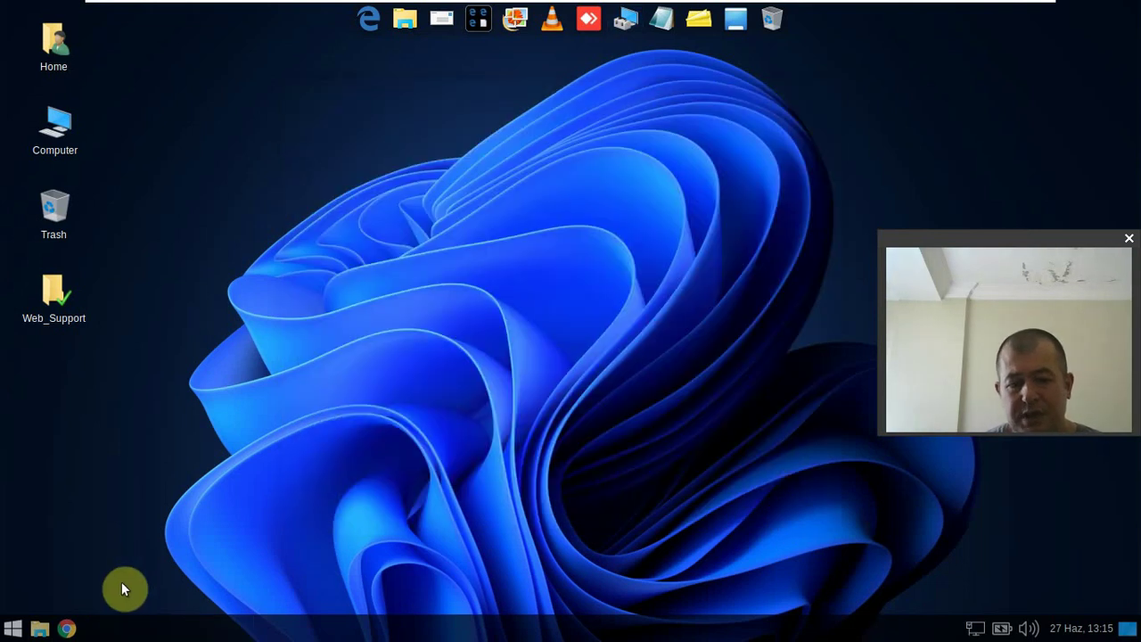
{"action": "left_click", "coordinate": [5, 631]}
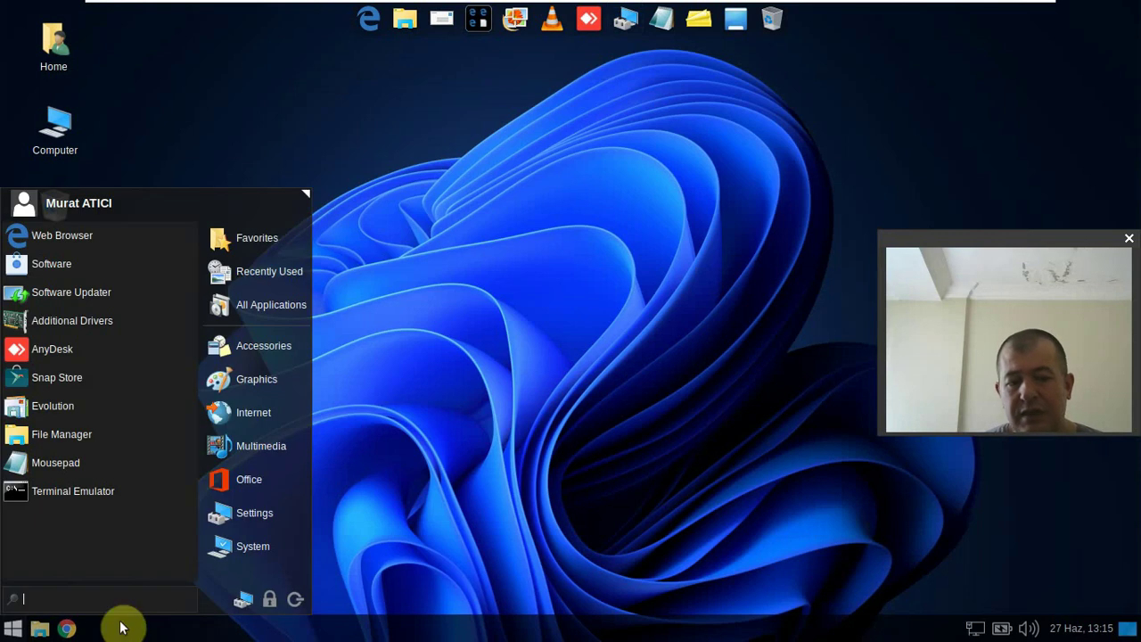
{"action": "left_click", "coordinate": [297, 604]}
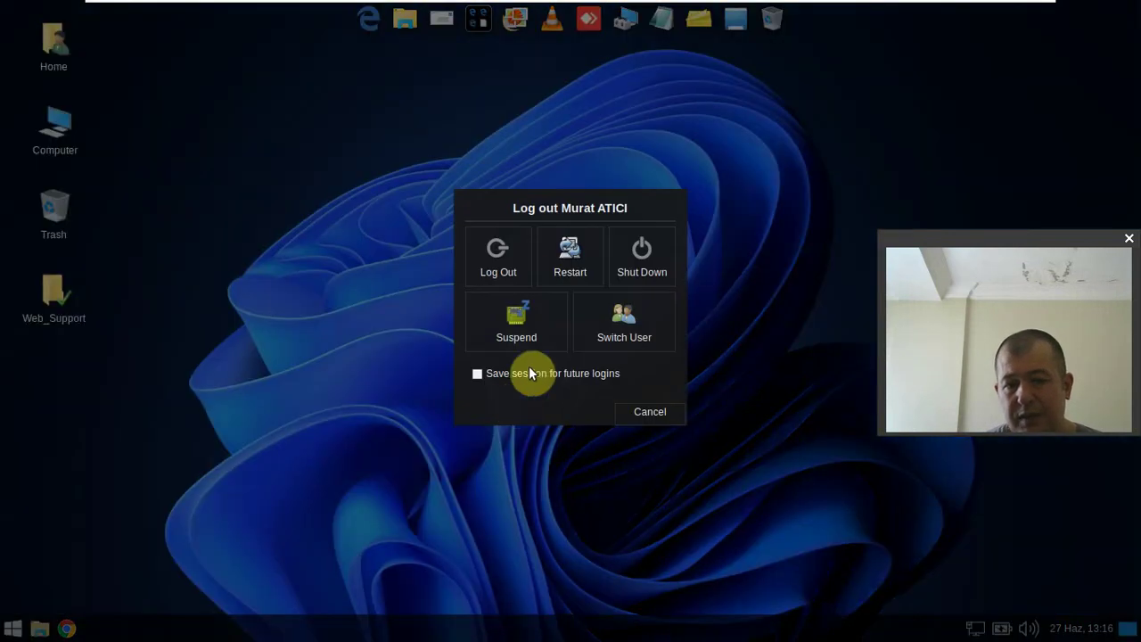
{"action": "left_click", "coordinate": [503, 267]}
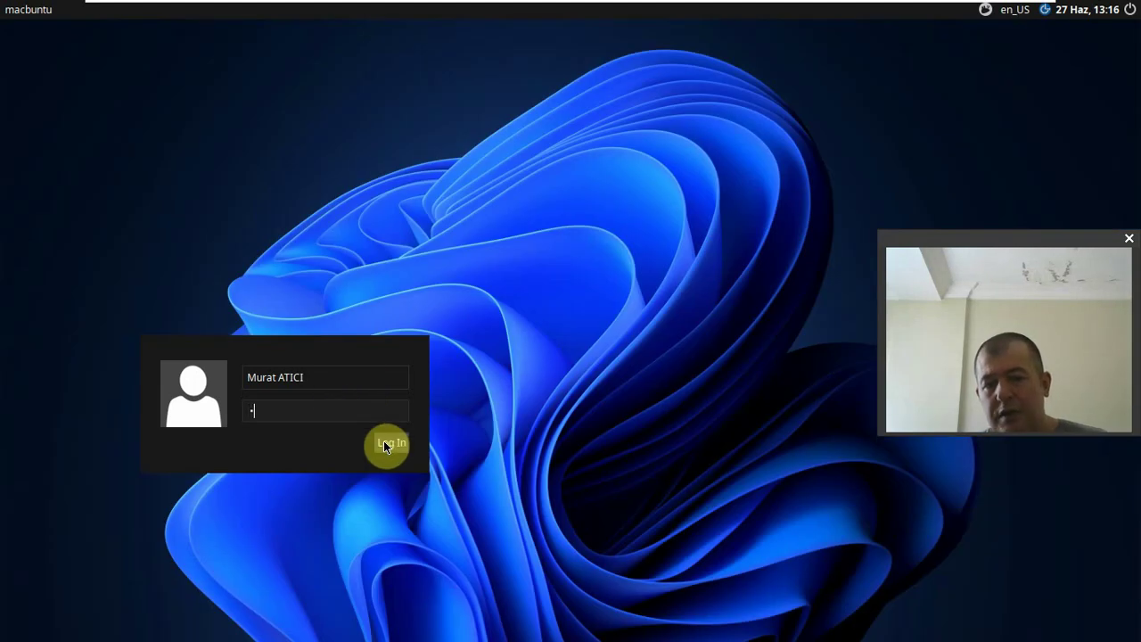
{"action": "left_click", "coordinate": [385, 444]}
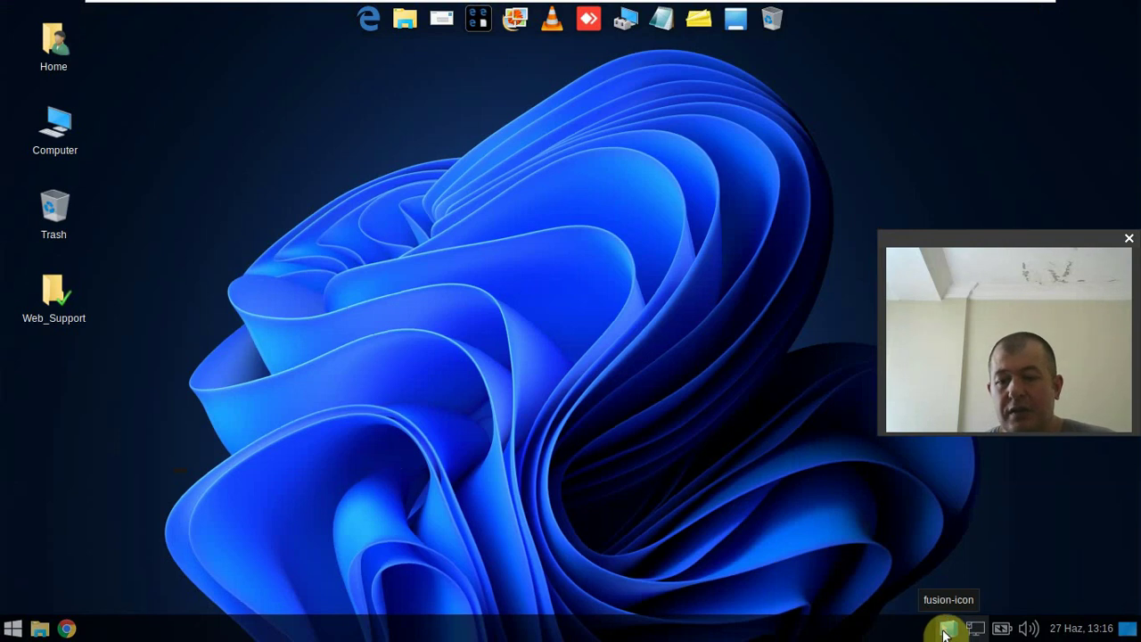
Switch the window manager to Compiz through the Compiz Fusion icon
{"action": "right_click", "coordinate": [945, 632]}
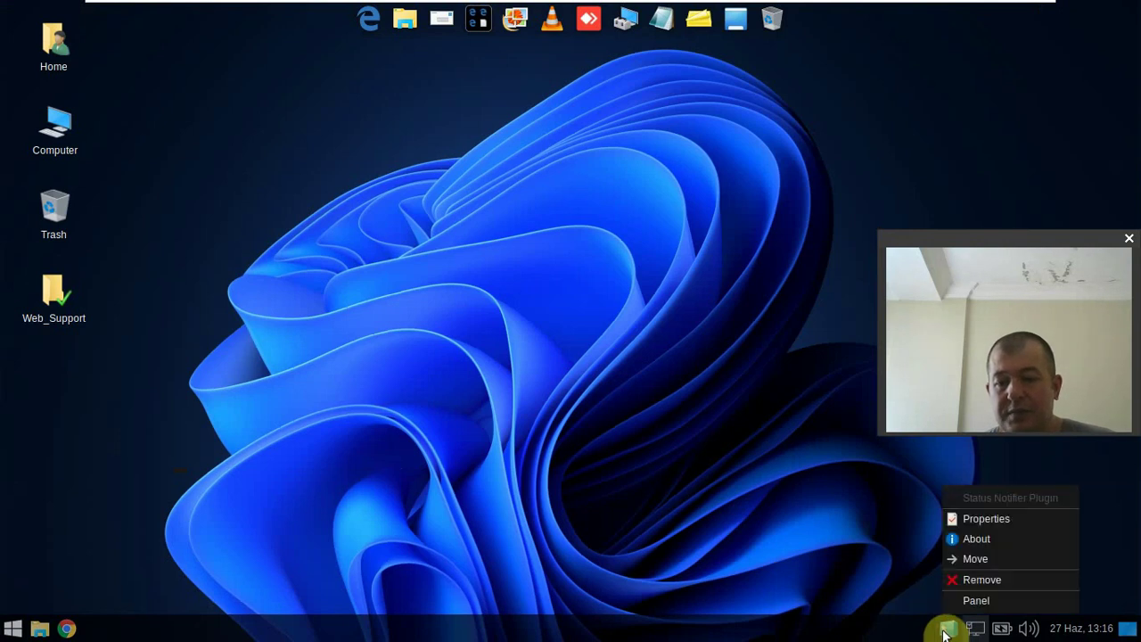
{"action": "key", "text": "Escape"}
{"action": "left_click", "coordinate": [947, 633]}
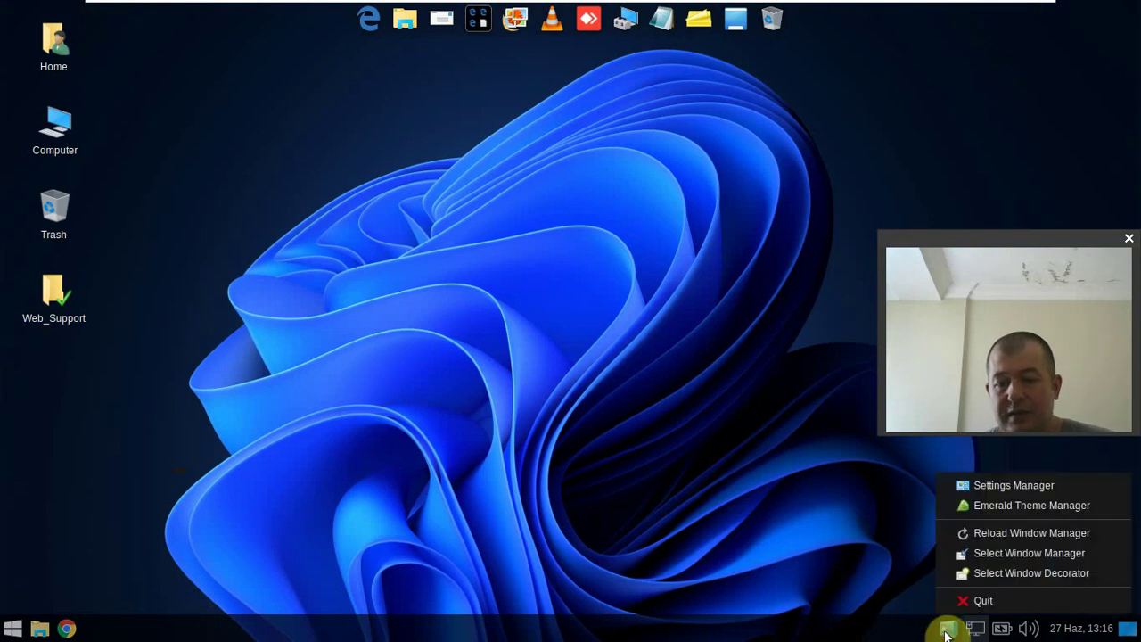
{"action": "mouse_move", "coordinate": [976, 557]}
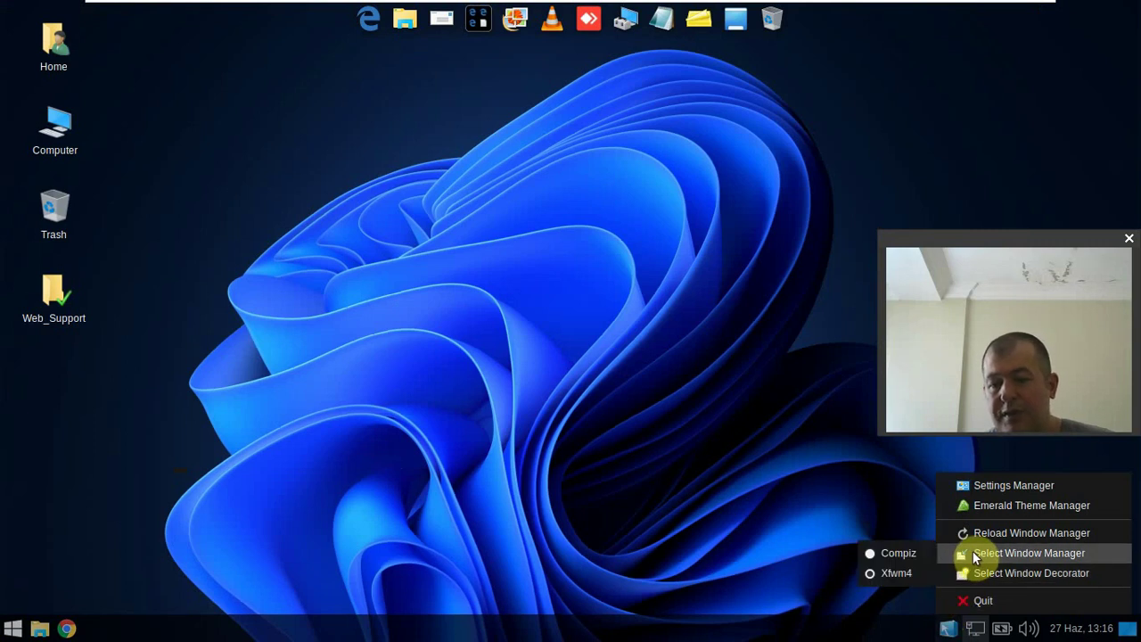
{"action": "left_click", "coordinate": [910, 554]}
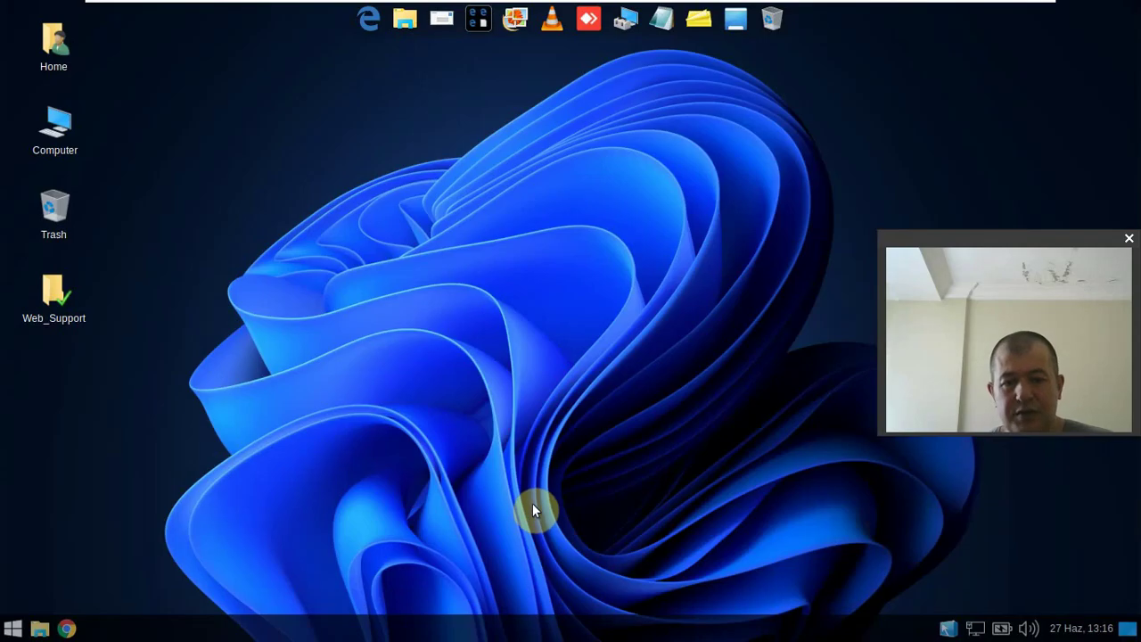
Test the window effects by opening the Home folder, moving its window to mid-screen, minimizing, restoring and closing it
{"action": "double_click", "coordinate": [53, 47]}
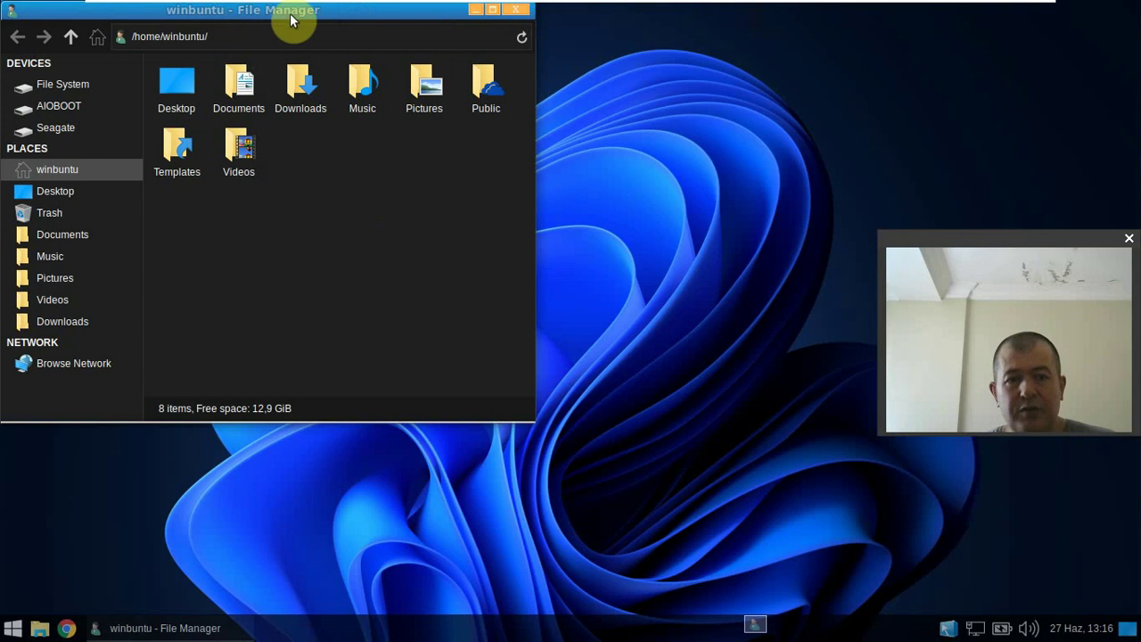
{"action": "left_click_drag", "start_coordinate": [290, 13], "coordinate": [585, 159]}
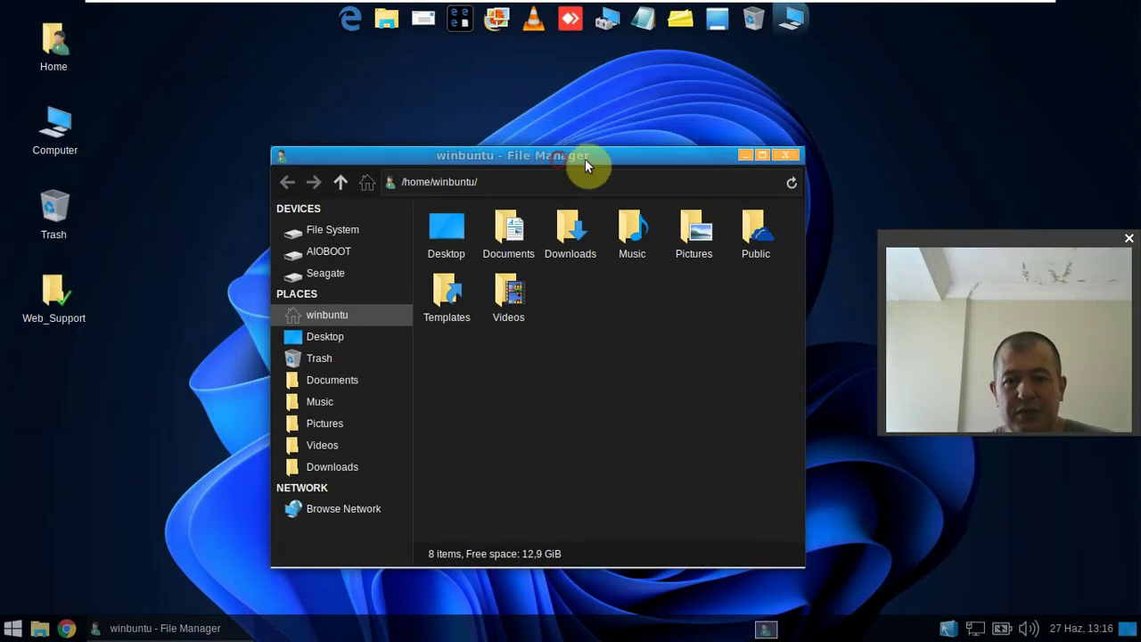
{"action": "left_click", "coordinate": [744, 156]}
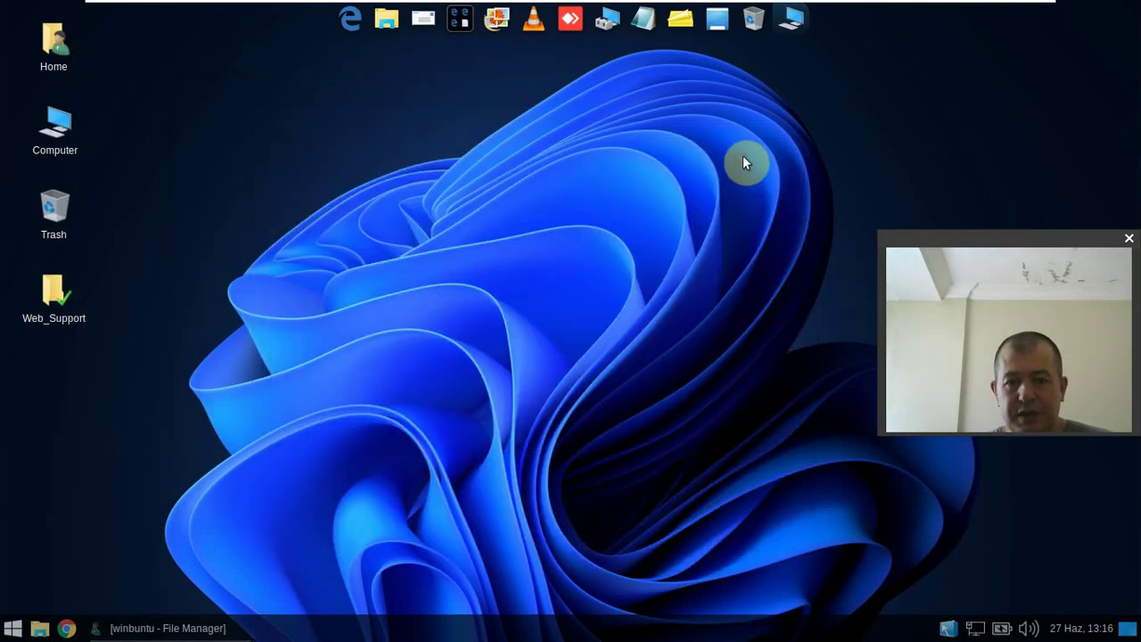
{"action": "left_click", "coordinate": [196, 630]}
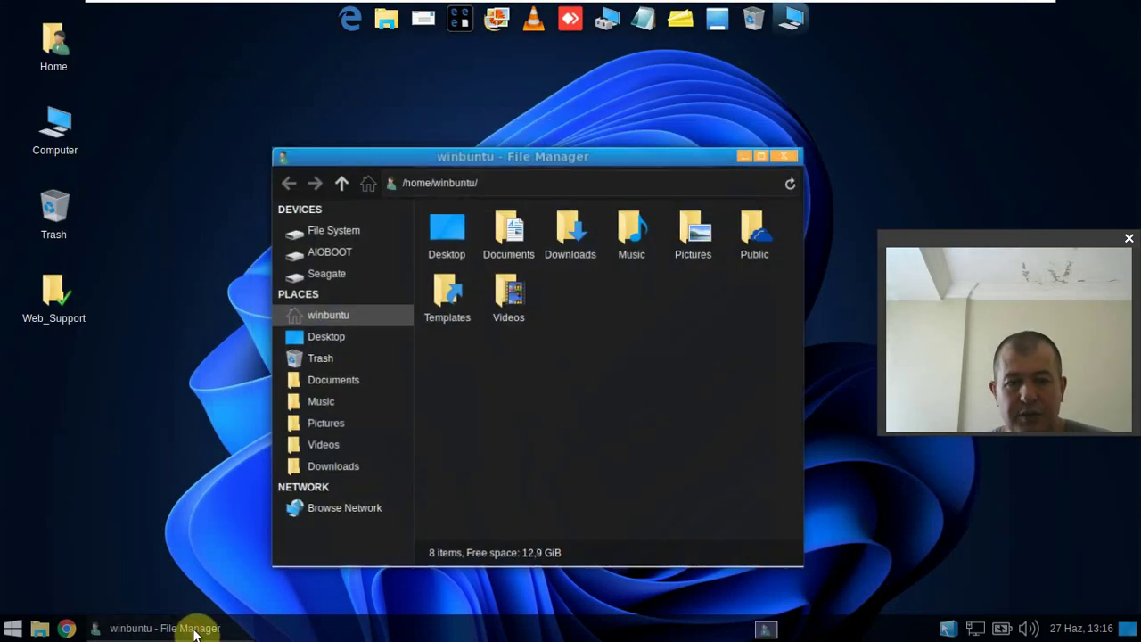
{"action": "left_click", "coordinate": [787, 158]}
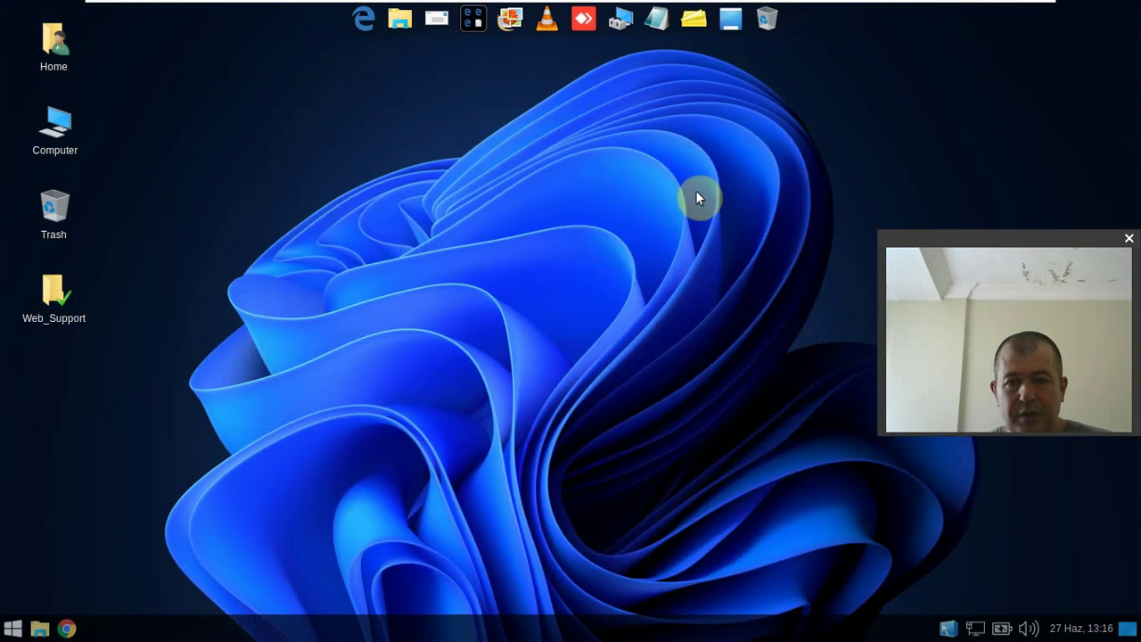
In CompizConfig Settings Manager, enable Rotate Cube together with the required Desktop Cube plugin and disable the conflicting Desktop Wall
{"action": "right_click", "coordinate": [949, 626]}
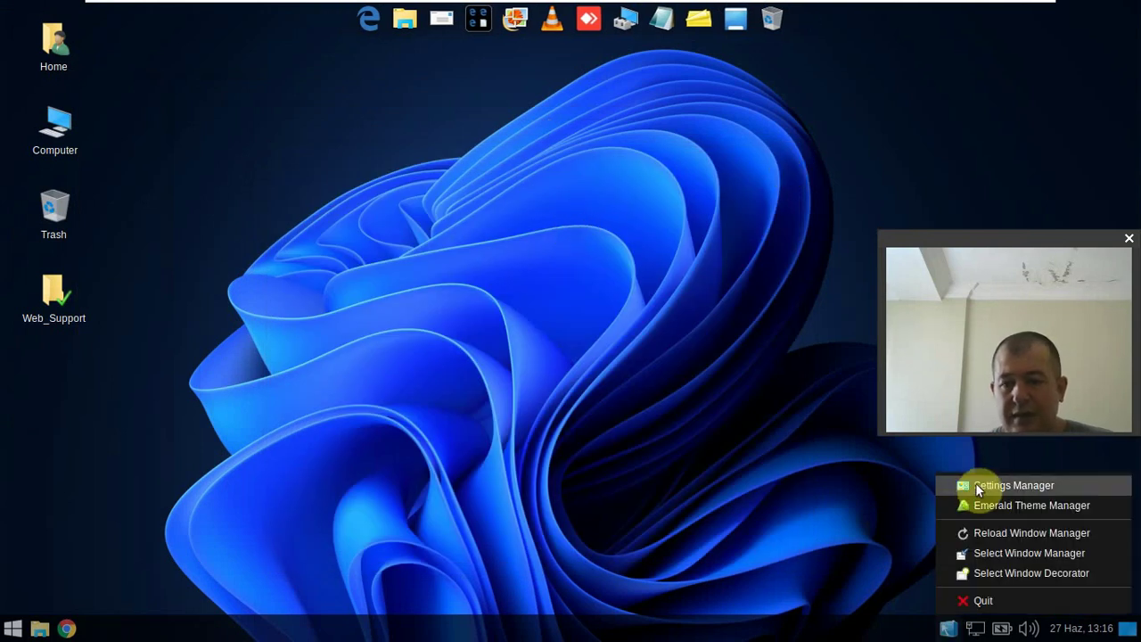
{"action": "left_click", "coordinate": [976, 485]}
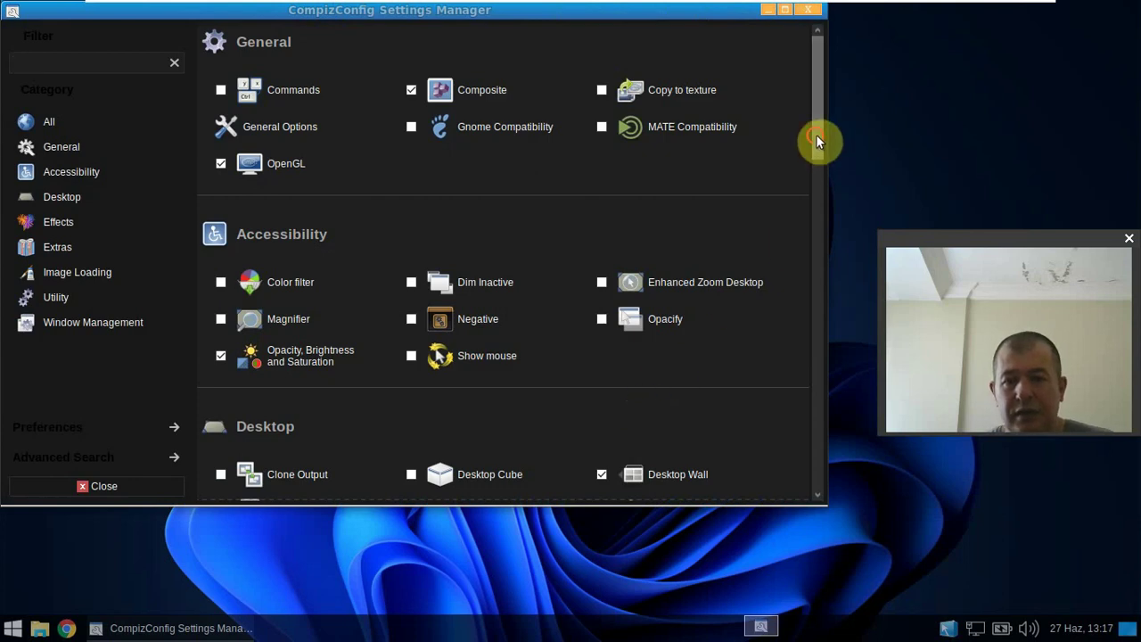
{"action": "left_click_drag", "start_coordinate": [816, 134], "coordinate": [809, 208]}
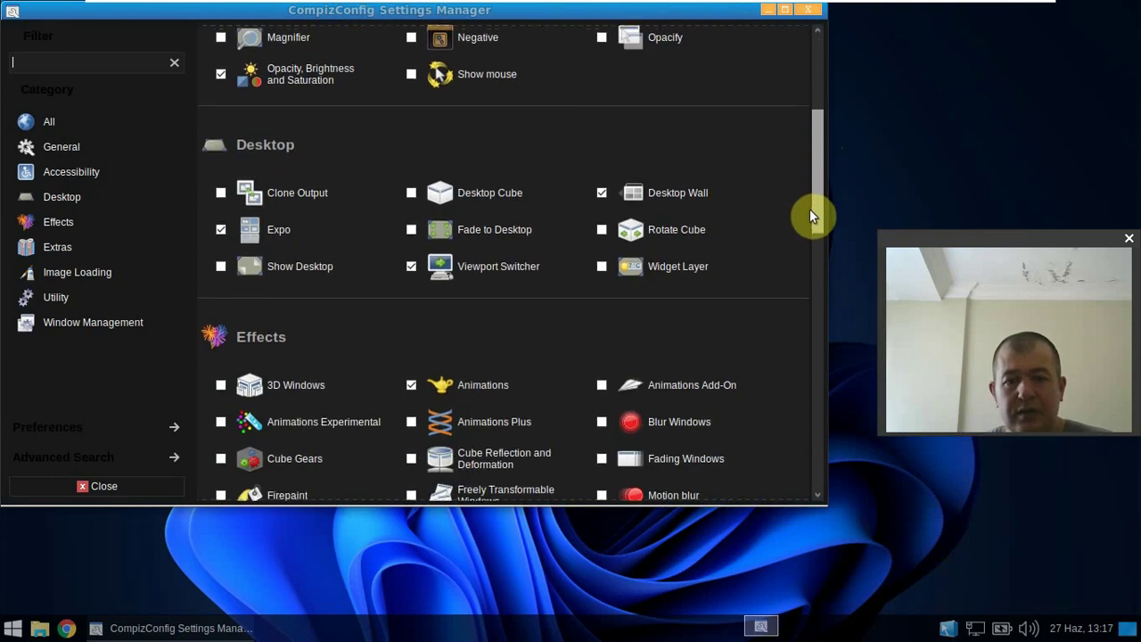
{"action": "left_click", "coordinate": [601, 225]}
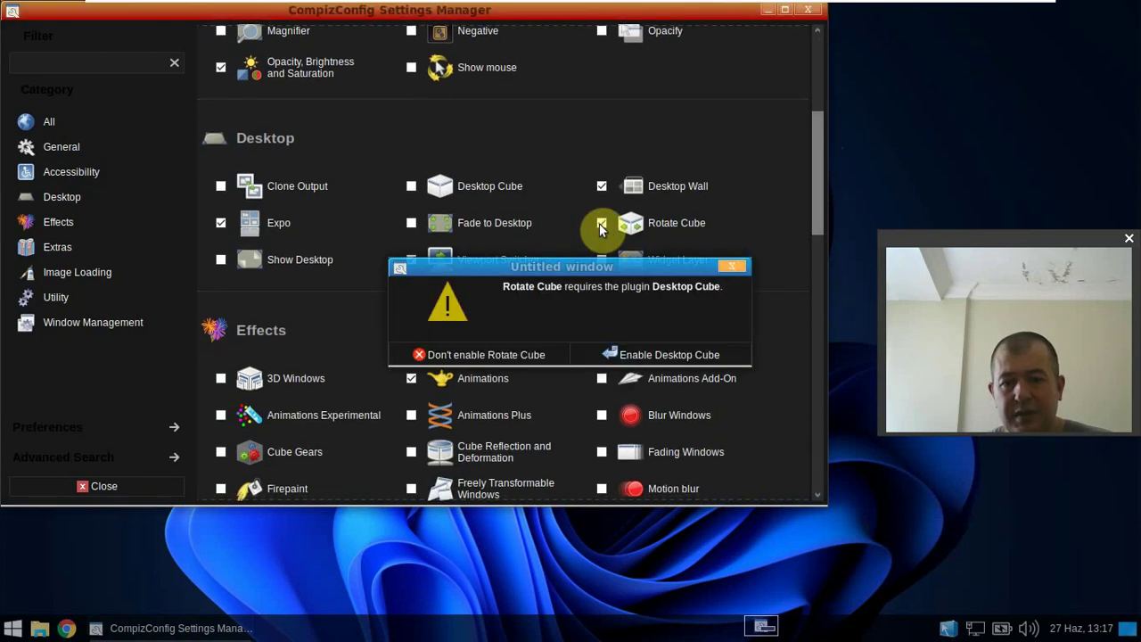
{"action": "left_click", "coordinate": [608, 354]}
{"action": "left_click", "coordinate": [610, 354]}
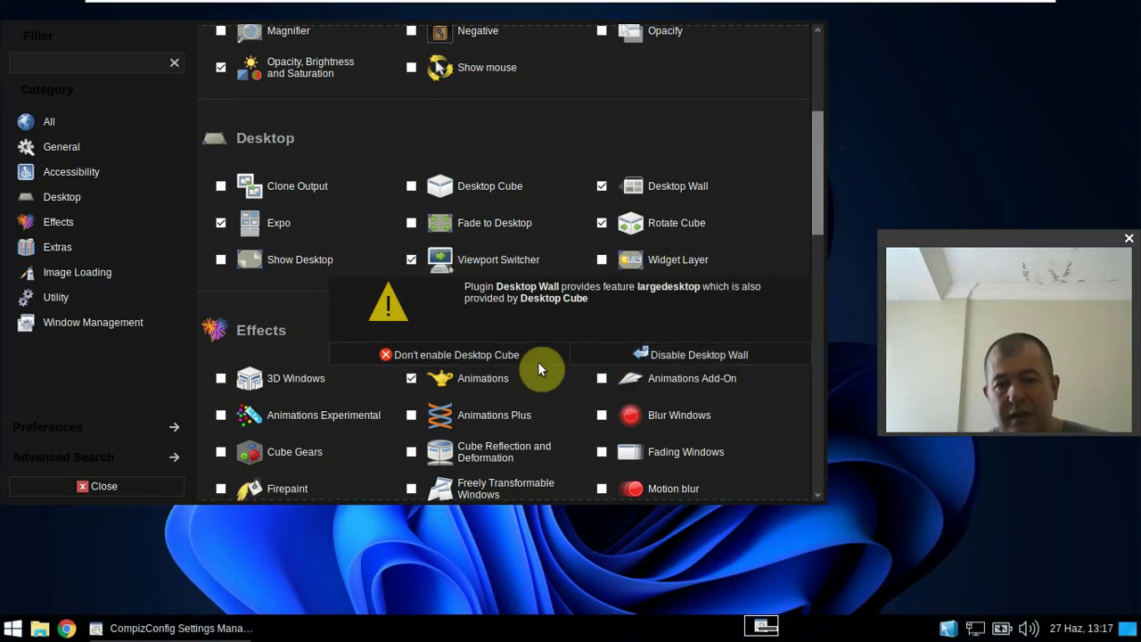
{"action": "left_click", "coordinate": [637, 357]}
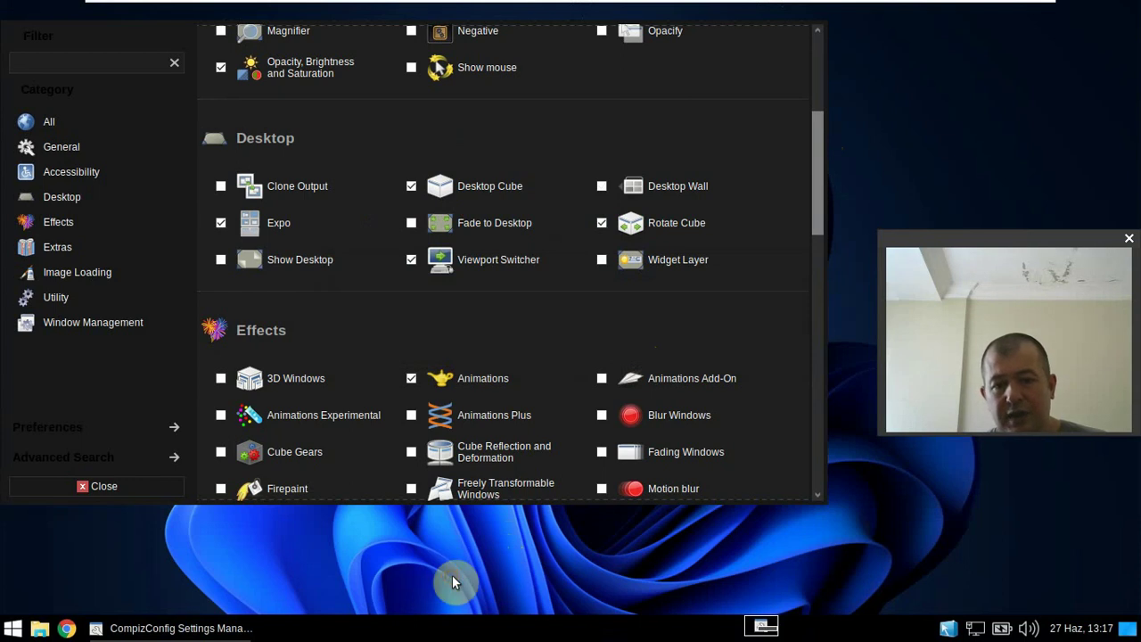
Check the horizontal virtual desktop size in the Compiz General Options and return to the plugin list
{"action": "left_click_drag", "start_coordinate": [814, 193], "coordinate": [817, 102]}
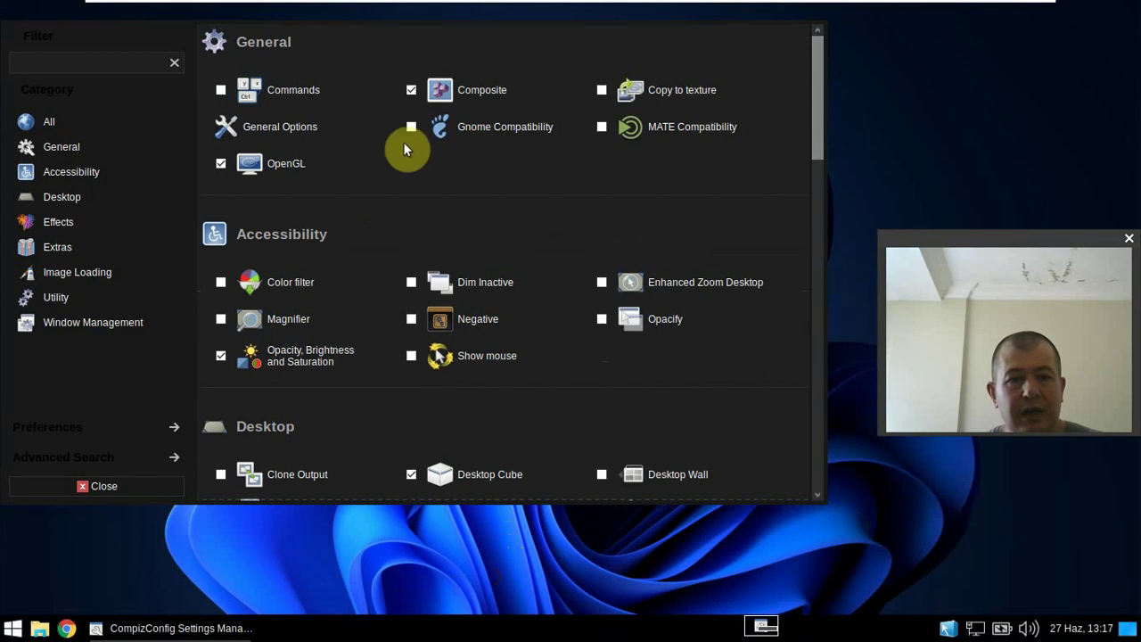
{"action": "left_click", "coordinate": [315, 127]}
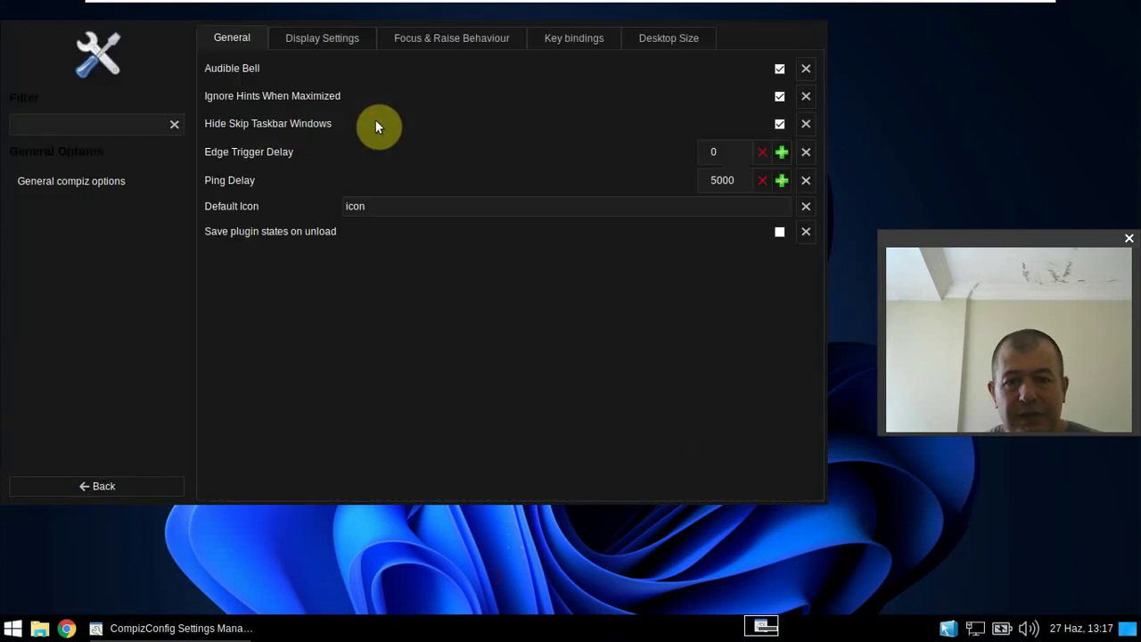
{"action": "left_click", "coordinate": [671, 27]}
{"action": "double_click", "coordinate": [718, 69]}
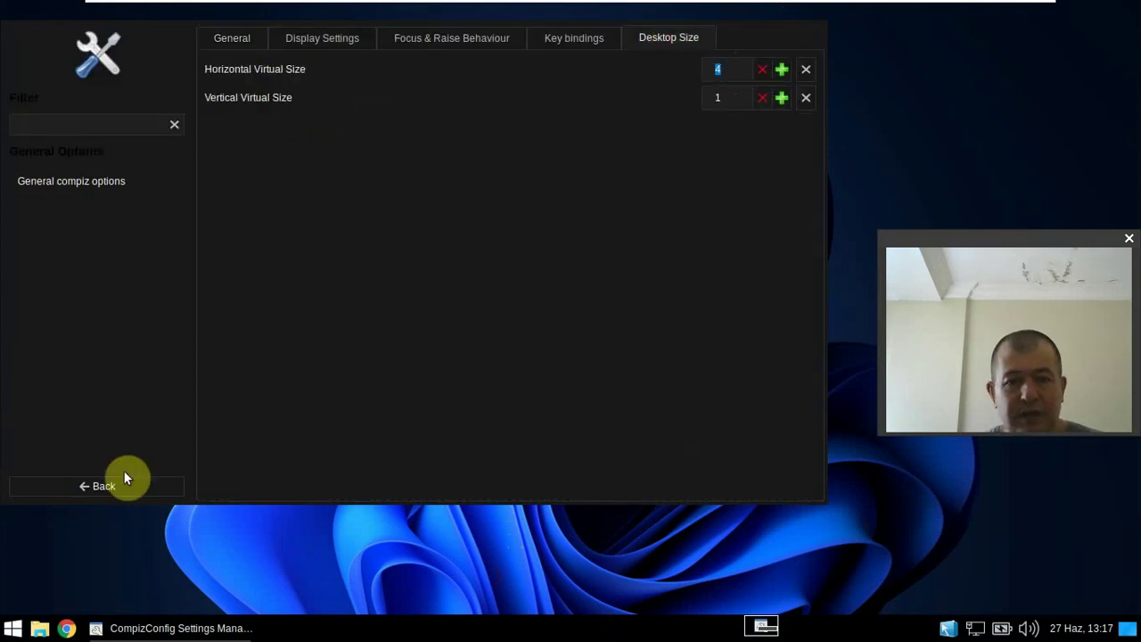
{"action": "left_click", "coordinate": [101, 490]}
Enable the 3D Windows effect, and try Cube Reflection and Deformation before turning it off again
{"action": "scroll", "coordinate": [414, 383], "scroll_direction": "down", "scroll_amount": 3}
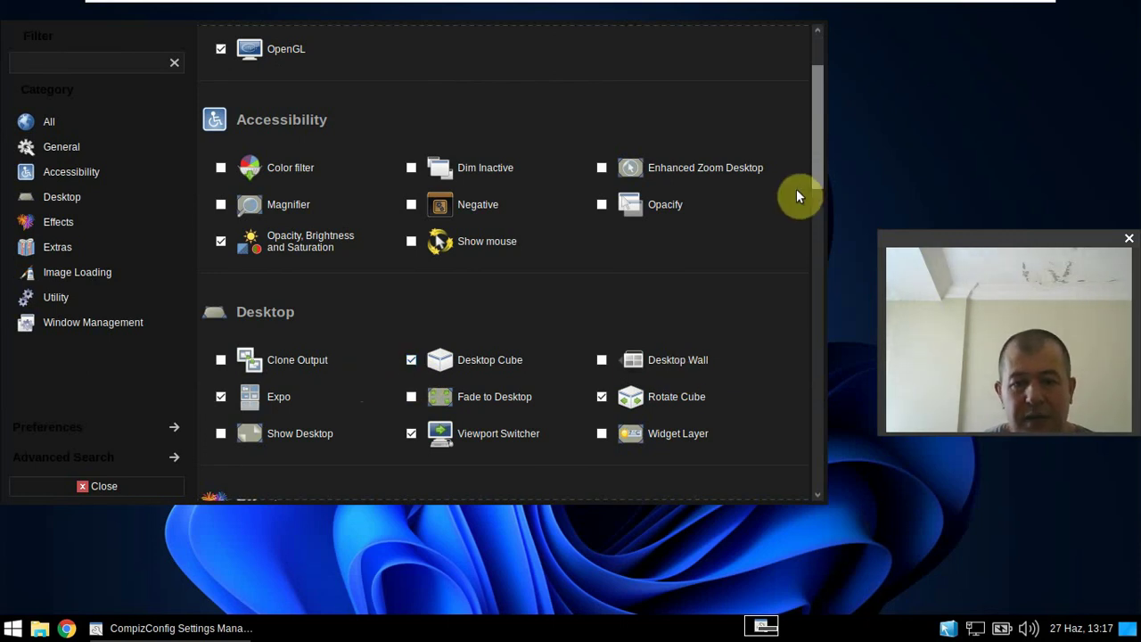
{"action": "left_click_drag", "start_coordinate": [816, 165], "coordinate": [812, 208]}
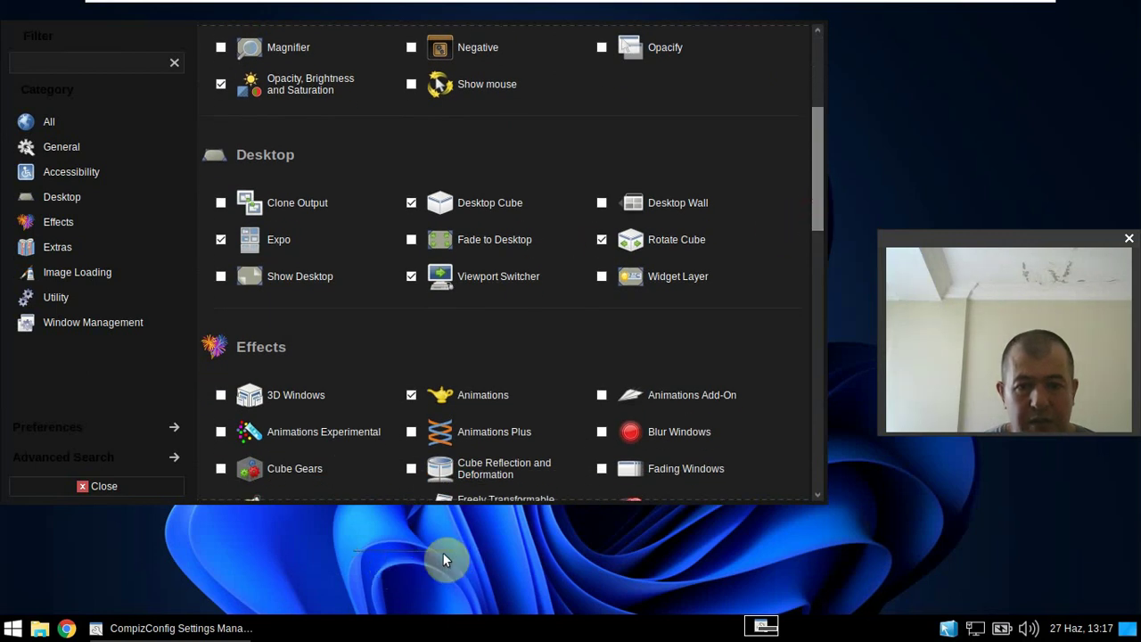
{"action": "left_click", "coordinate": [220, 395]}
{"action": "scroll", "coordinate": [427, 403], "scroll_direction": "down", "scroll_amount": 1}
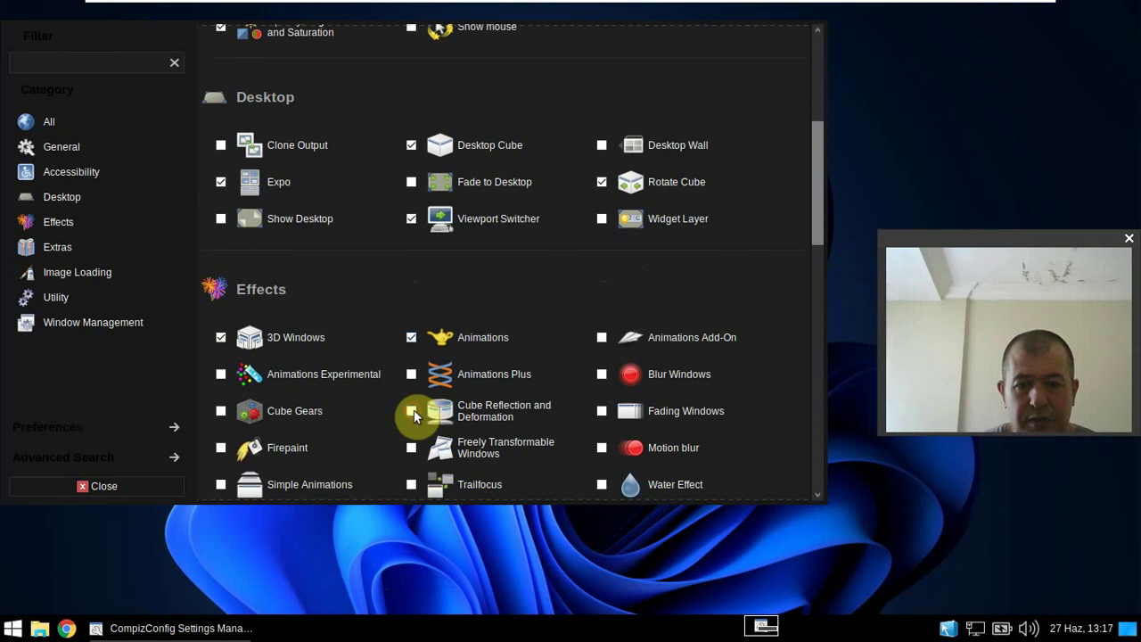
{"action": "left_click", "coordinate": [411, 411]}
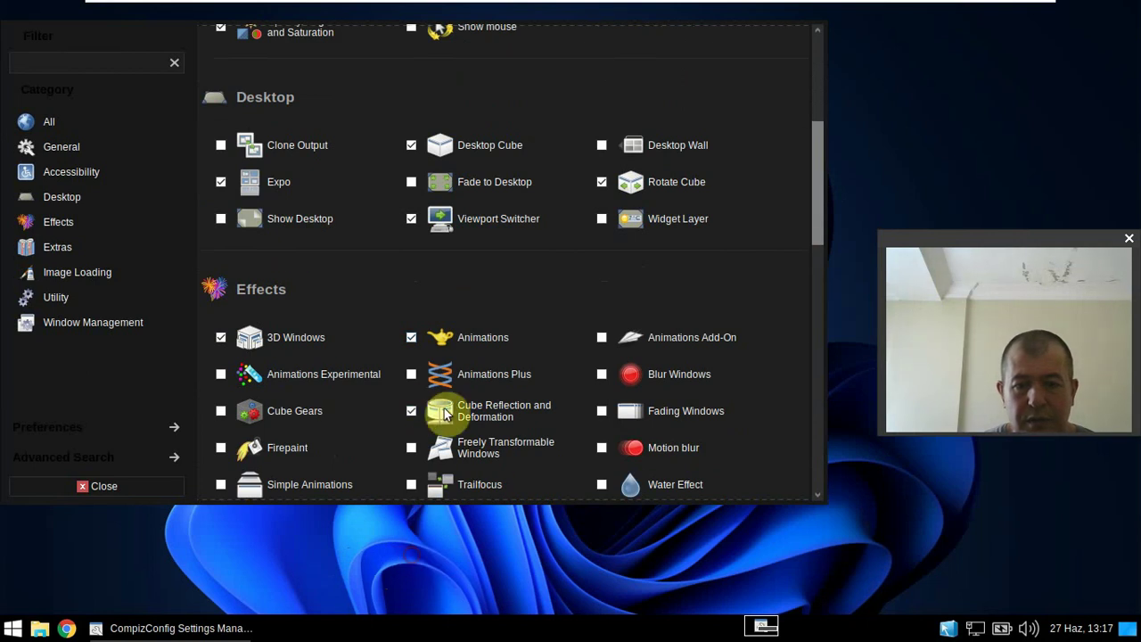
{"action": "left_click", "coordinate": [411, 410]}
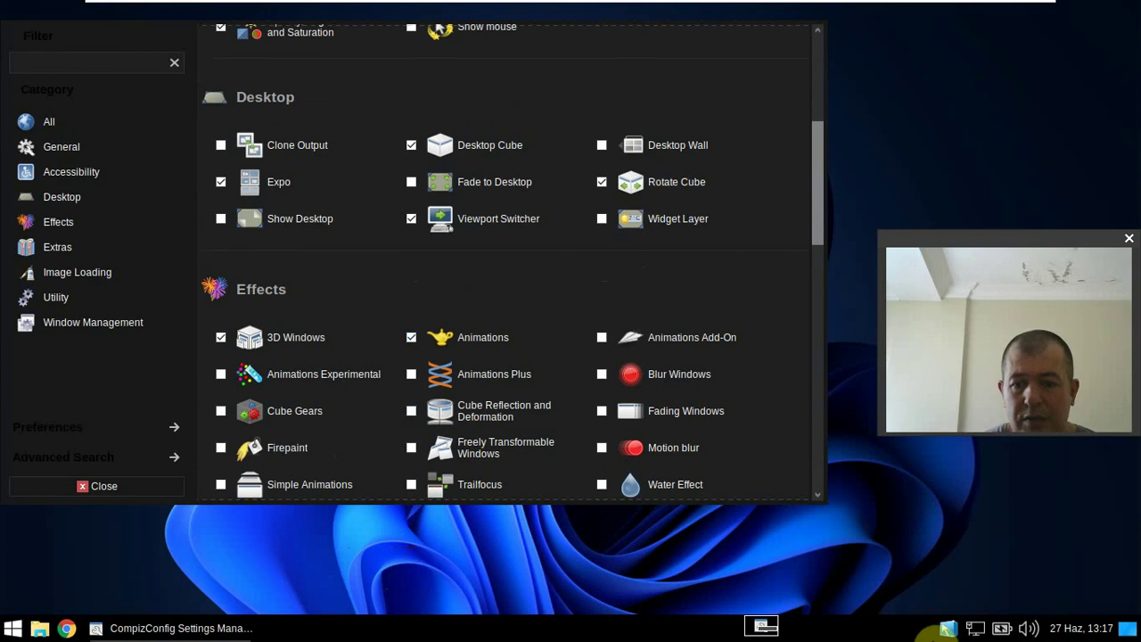
Reload the window manager and rotate the desktop cube through the virtual desktops to test the effect
{"action": "right_click", "coordinate": [948, 626]}
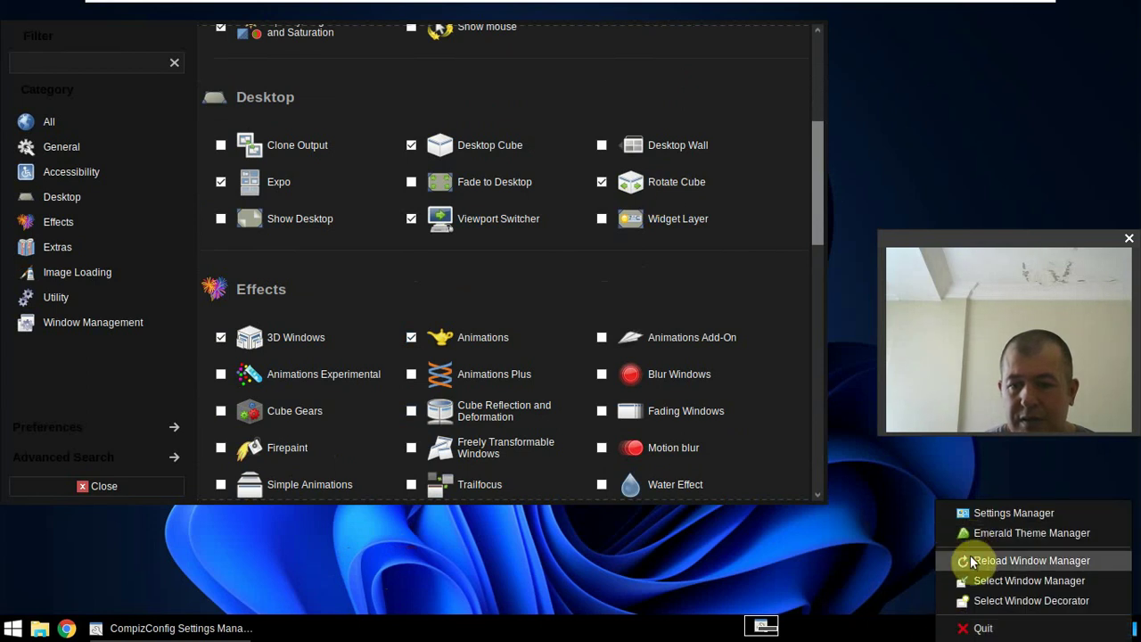
{"action": "left_click", "coordinate": [970, 555]}
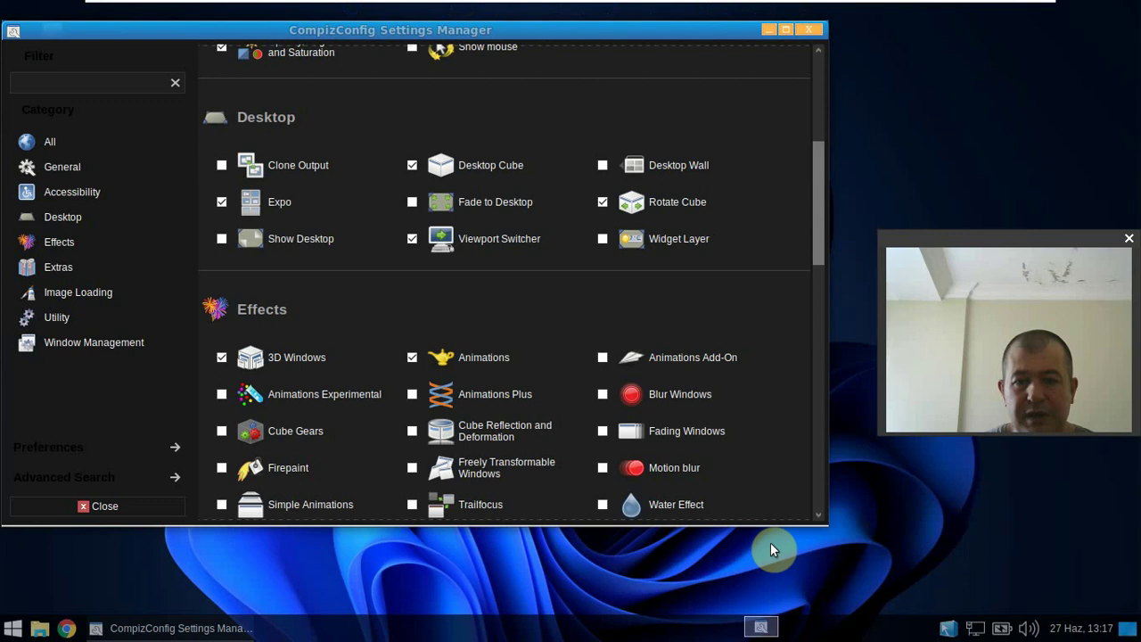
{"action": "left_click_drag", "start_coordinate": [771, 543], "coordinate": [258, 384]}
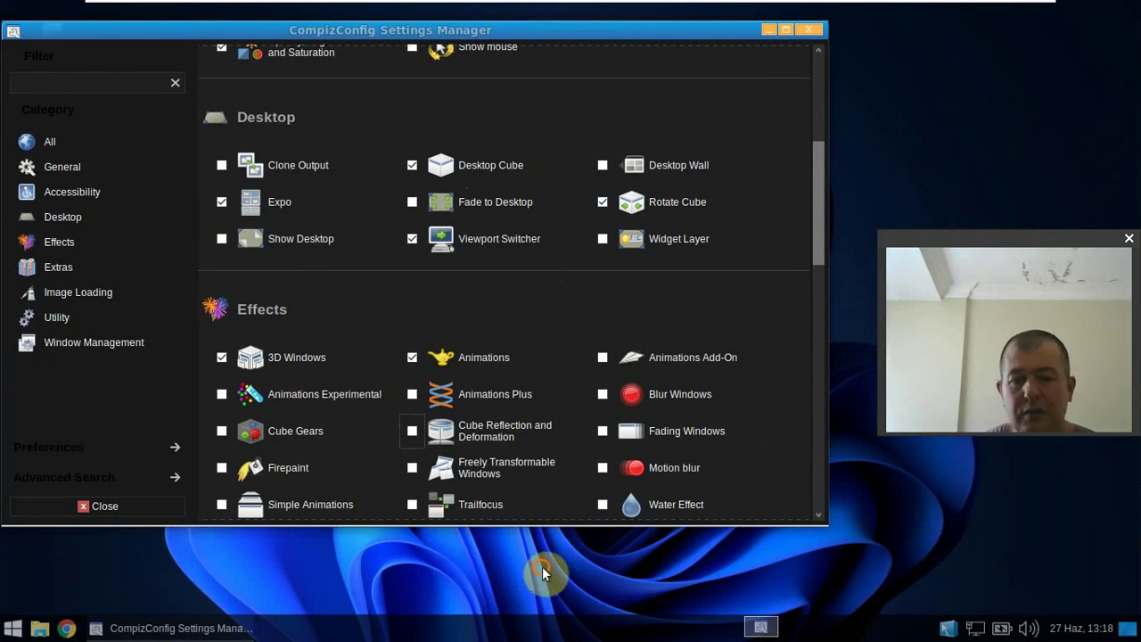
{"action": "left_click_drag", "start_coordinate": [542, 566], "coordinate": [290, 572]}
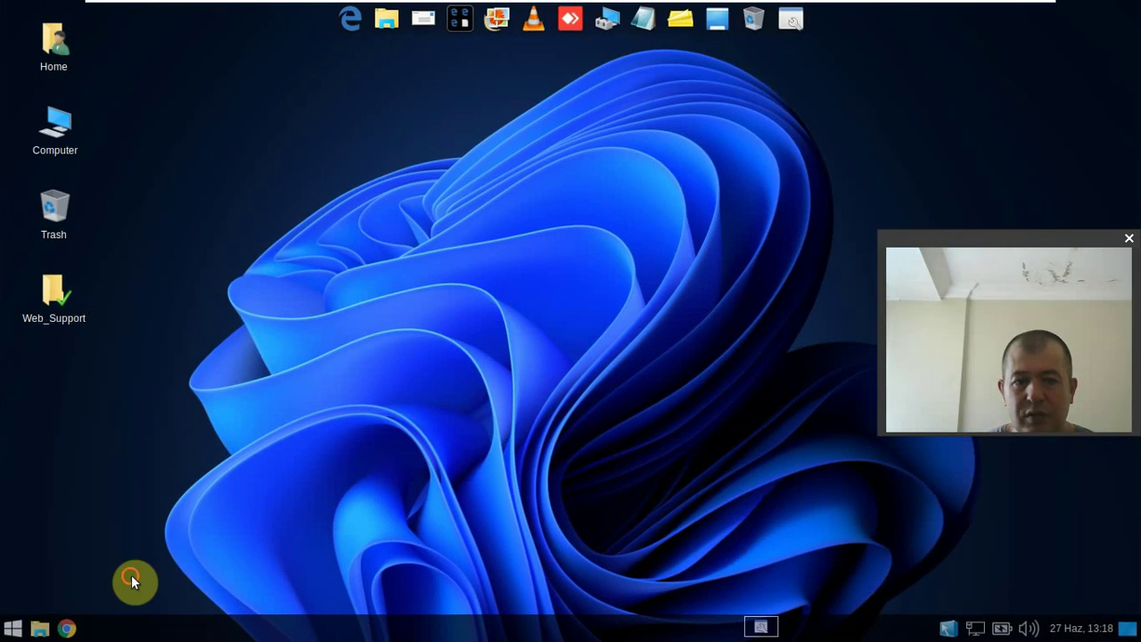
{"action": "left_click_drag", "start_coordinate": [133, 581], "coordinate": [939, 446]}
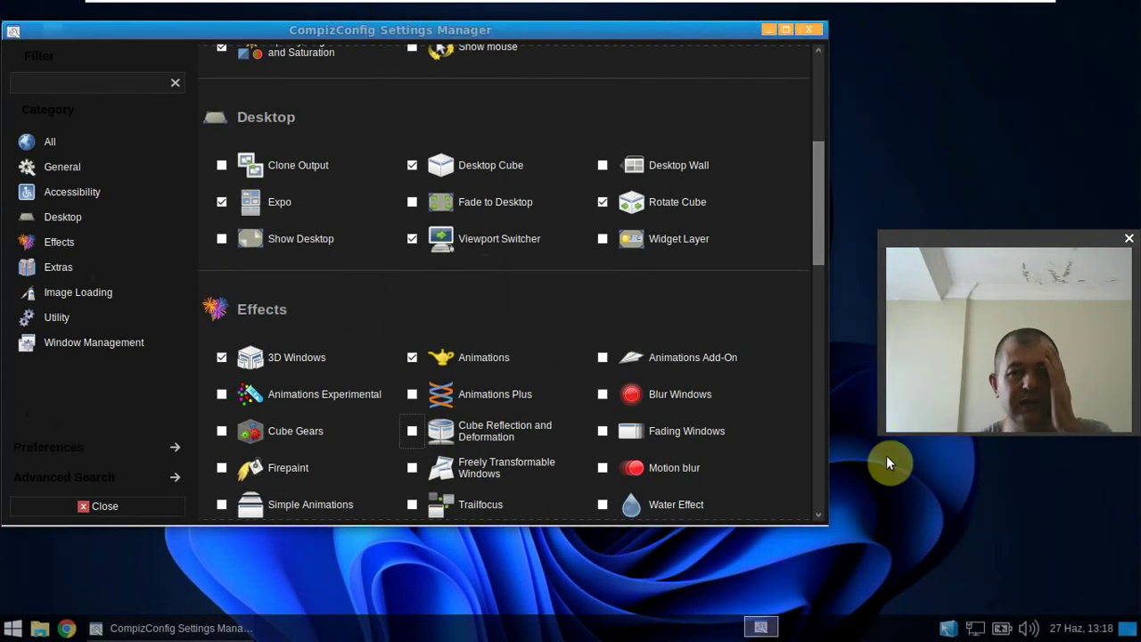
Switch the window manager from Compiz to Xfwm4, move the CompizConfig Settings Manager window to check it, and close it
{"action": "right_click", "coordinate": [940, 630]}
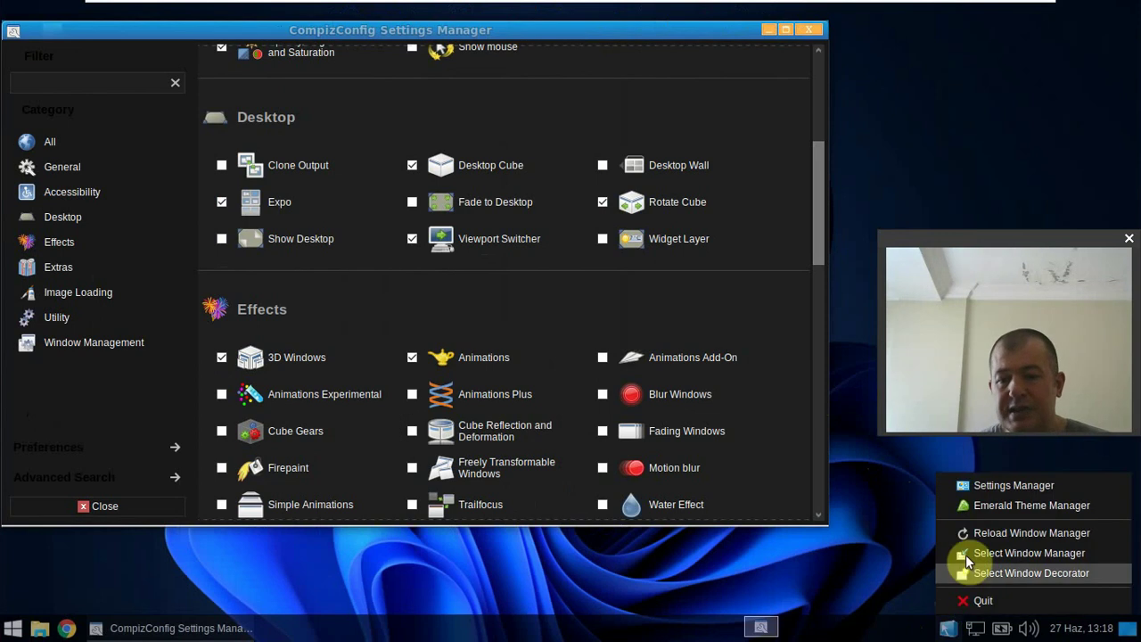
{"action": "mouse_move", "coordinate": [967, 553]}
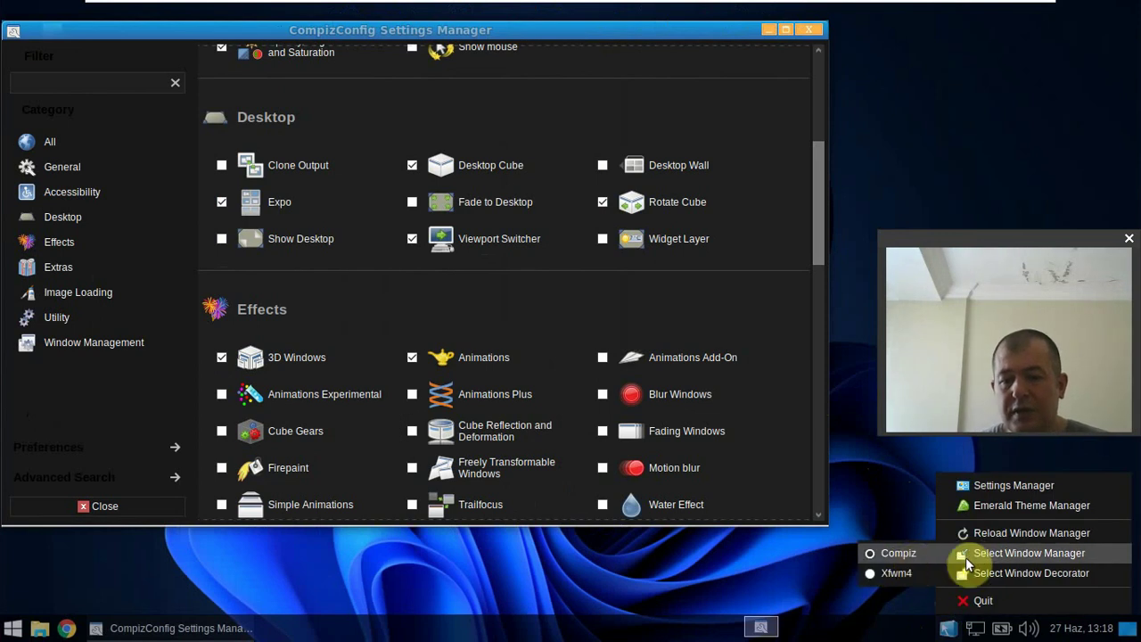
{"action": "left_click", "coordinate": [901, 575]}
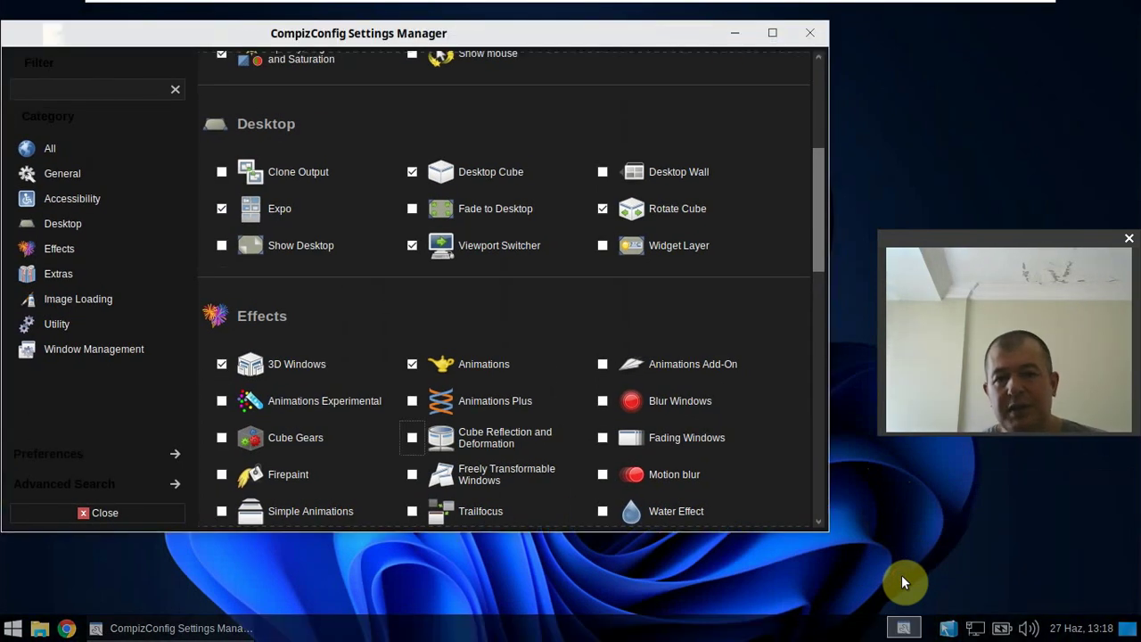
{"action": "left_click_drag", "start_coordinate": [638, 36], "coordinate": [811, 38]}
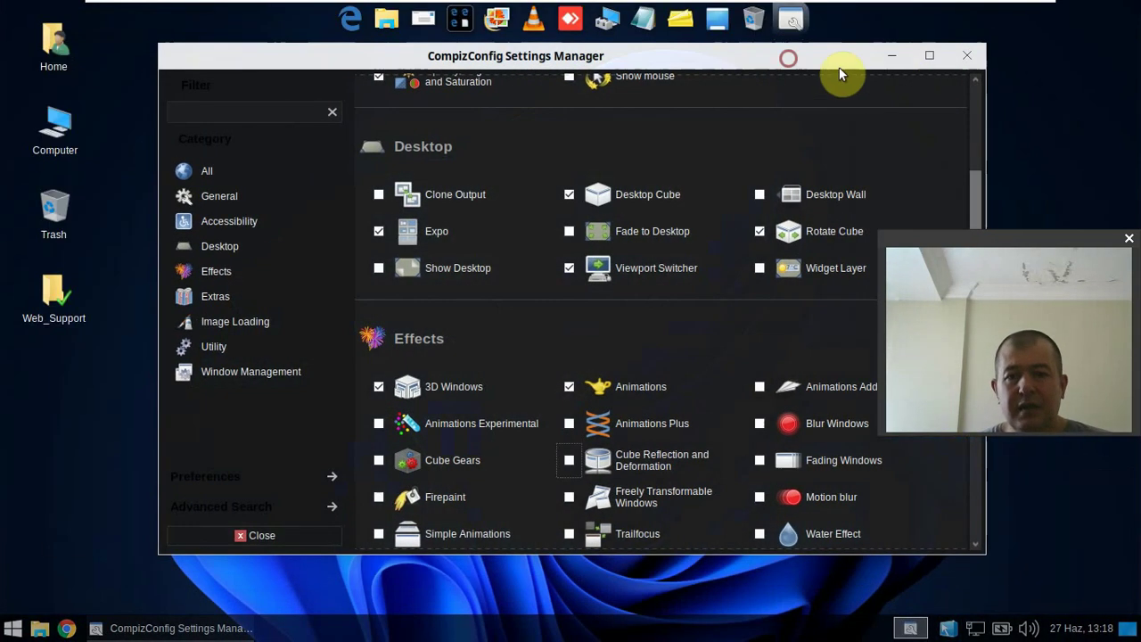
{"action": "left_click", "coordinate": [982, 43]}
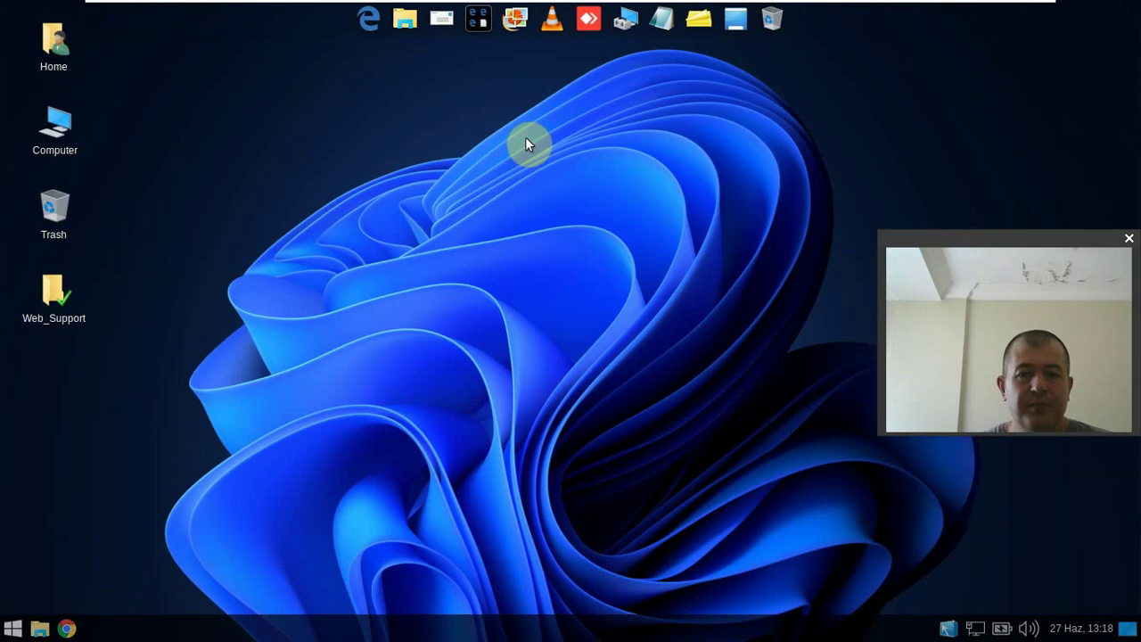
Launch AnyDesk and VLC media player and move the AnyDesk window lower on the desktop
{"action": "left_click_drag", "start_coordinate": [584, 22], "coordinate": [591, 121]}
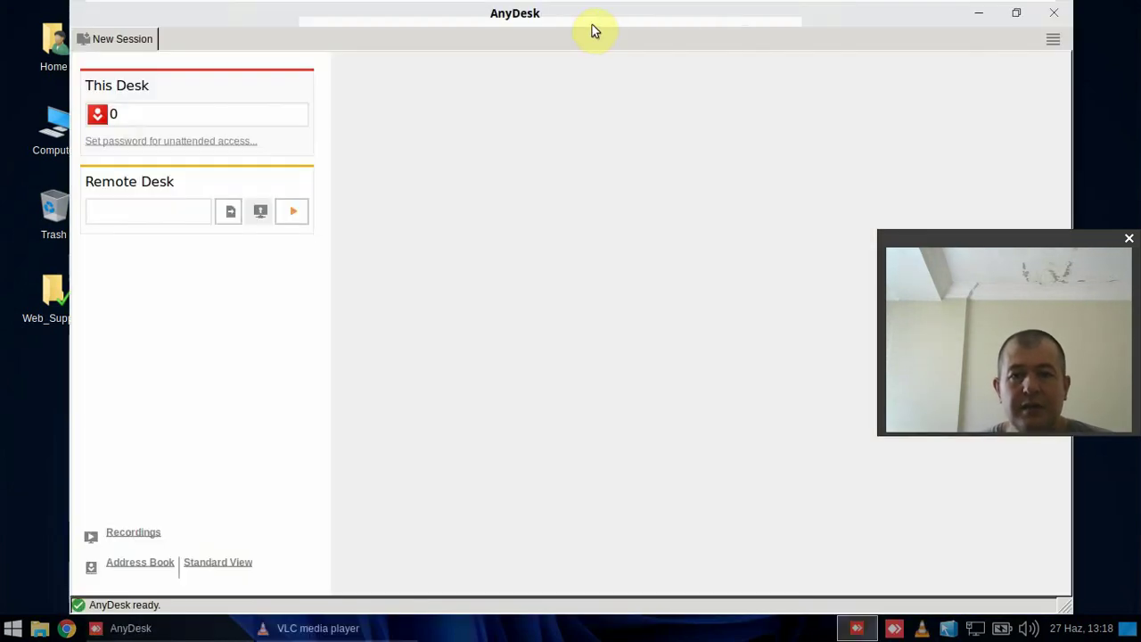
{"action": "left_click", "coordinate": [598, 18]}
{"action": "left_click_drag", "start_coordinate": [602, 76], "coordinate": [566, 204]}
{"action": "left_click", "coordinate": [561, 170]}
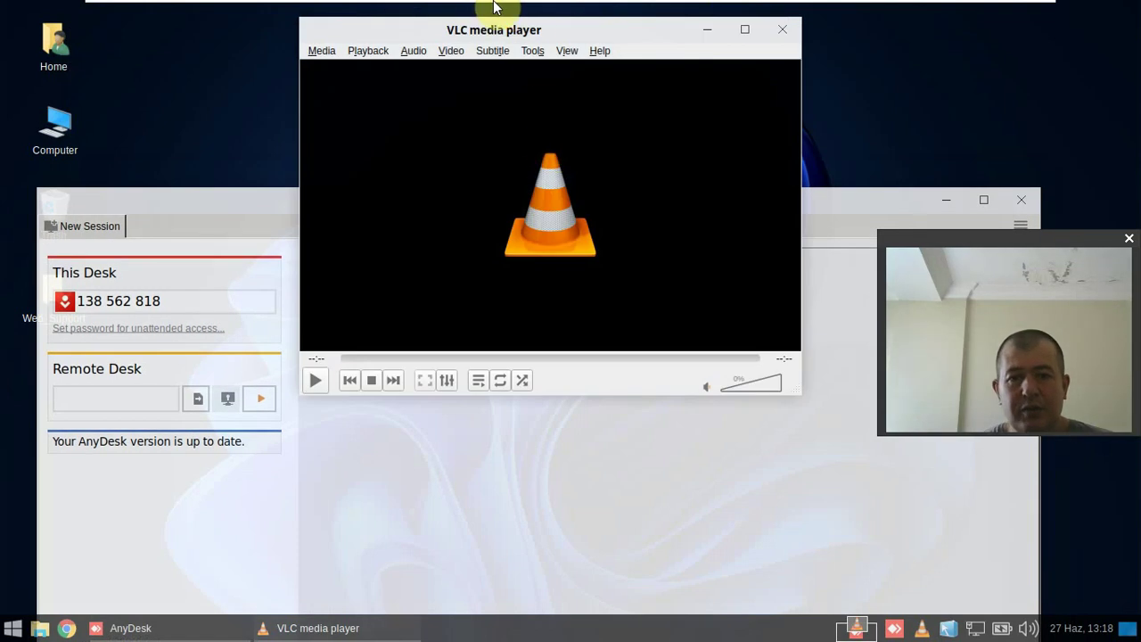
Maximize the VLC media player window, restore it to its former size and close it
{"action": "mouse_move", "coordinate": [408, 7]}
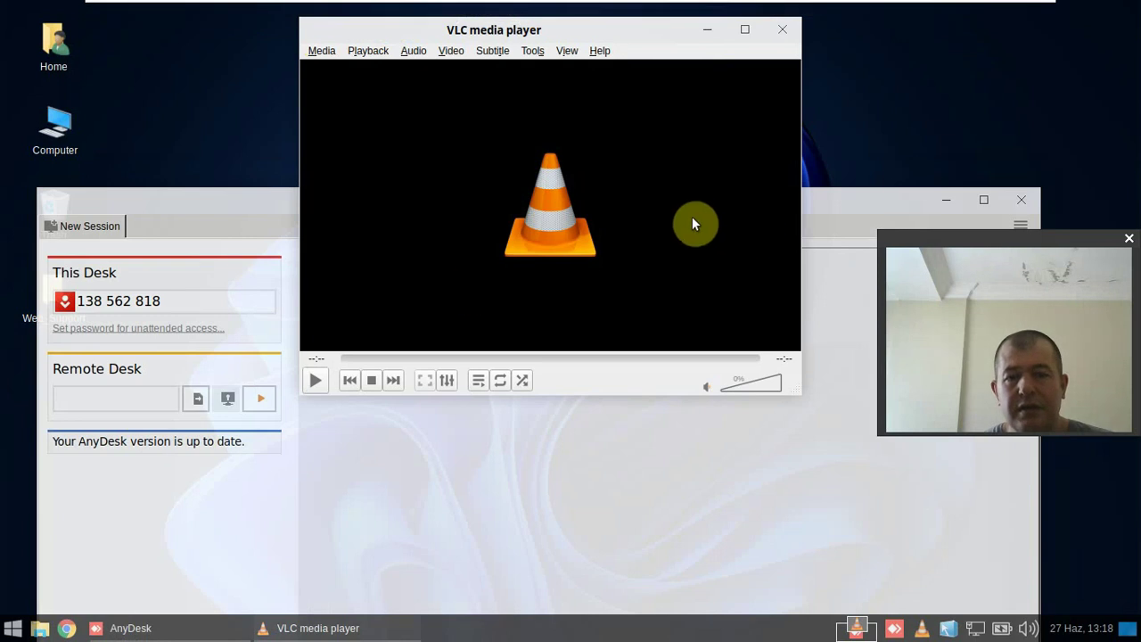
{"action": "left_click", "coordinate": [744, 30]}
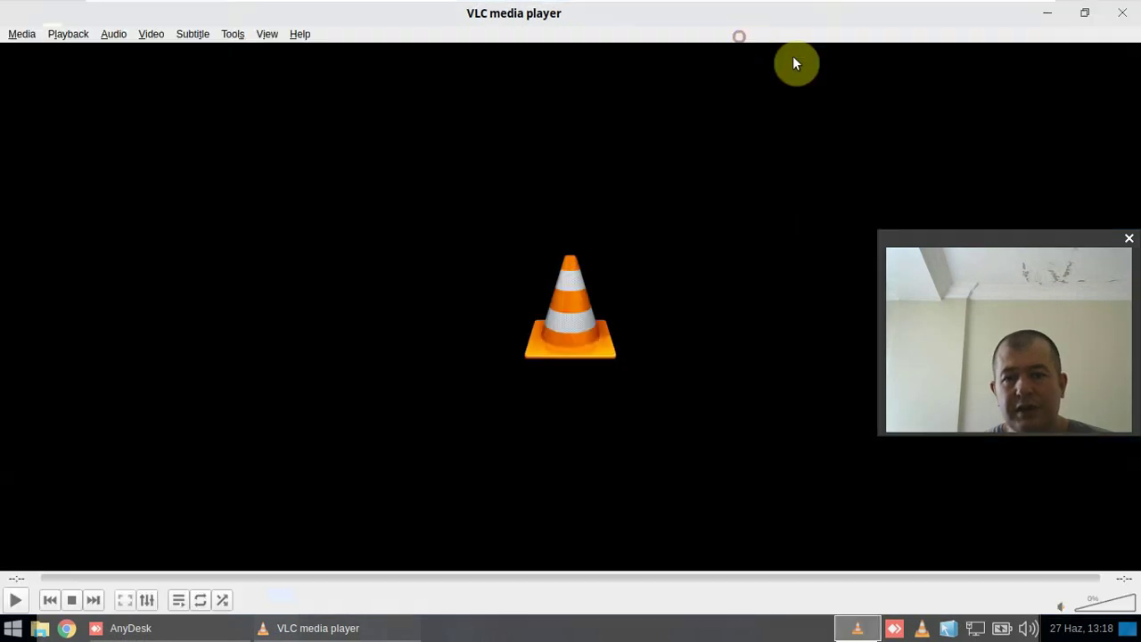
{"action": "left_click", "coordinate": [1090, 22]}
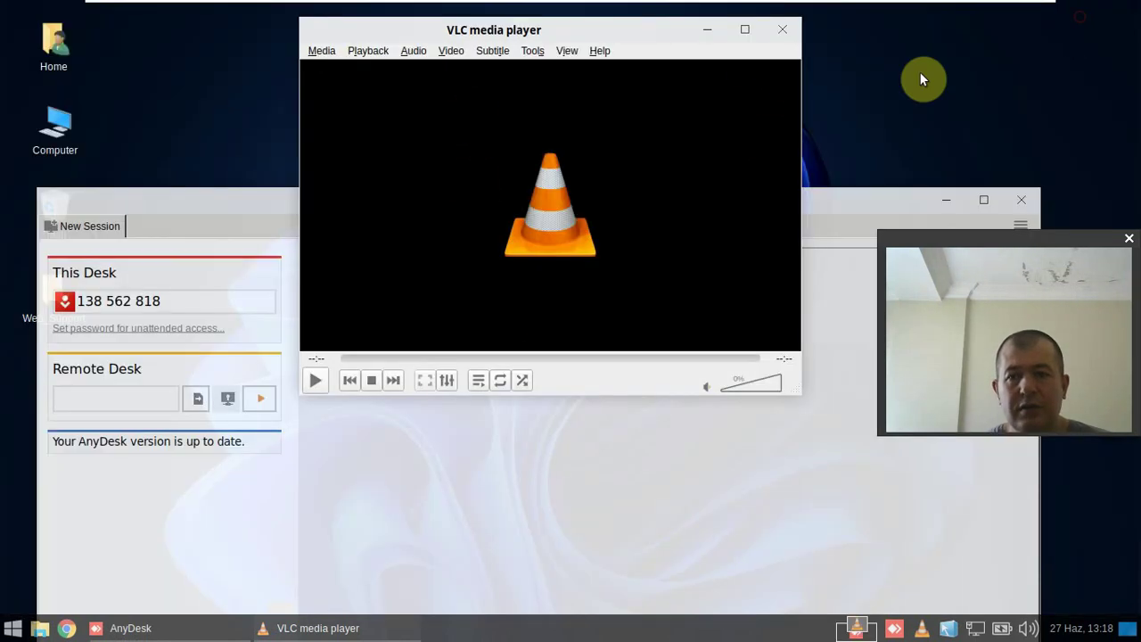
{"action": "left_click", "coordinate": [796, 35]}
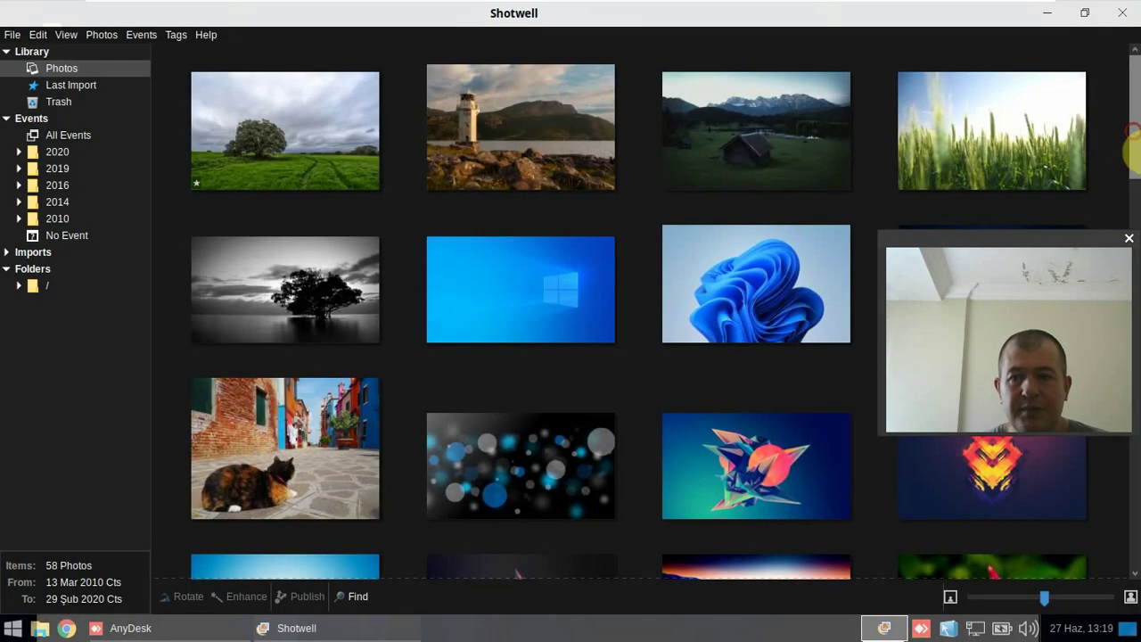
Browse the Shotwell photo library down to its last images, adjust the thumbnail size slightly and close Shotwell
{"action": "left_click", "coordinate": [1132, 239]}
{"action": "left_click", "coordinate": [1132, 392]}
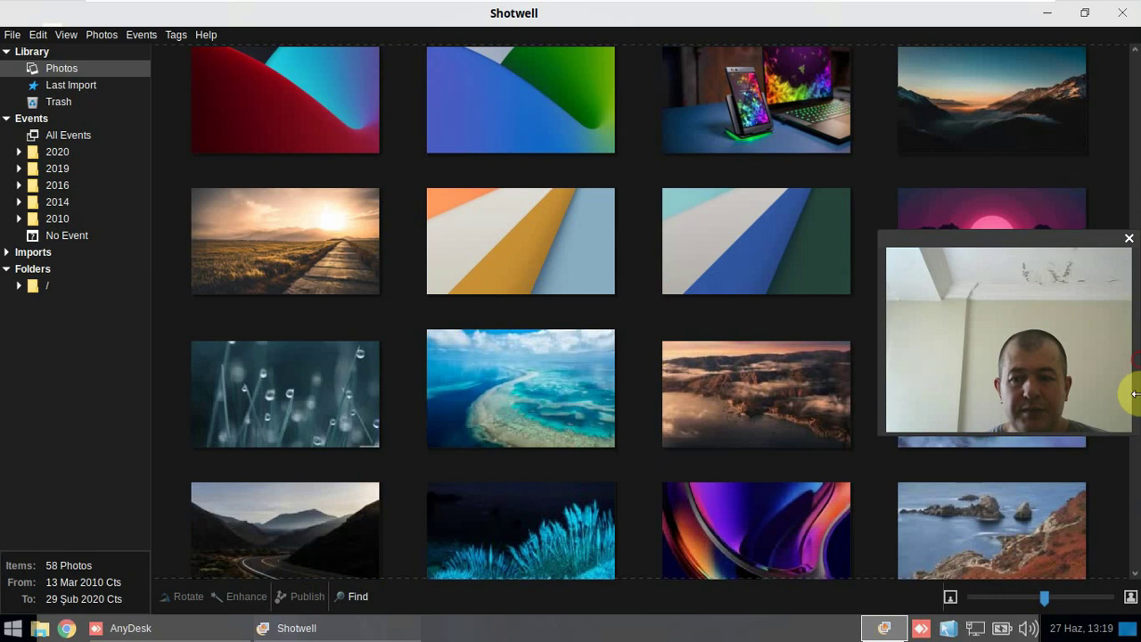
{"action": "scroll", "coordinate": [1061, 611], "scroll_direction": "down", "scroll_amount": 5}
{"action": "left_click", "coordinate": [1043, 604]}
{"action": "mouse_move", "coordinate": [1042, 607]}
{"action": "left_mouse_down"}
{"action": "mouse_move", "coordinate": [1061, 599]}
{"action": "mouse_move", "coordinate": [1052, 601]}
{"action": "left_mouse_up"}
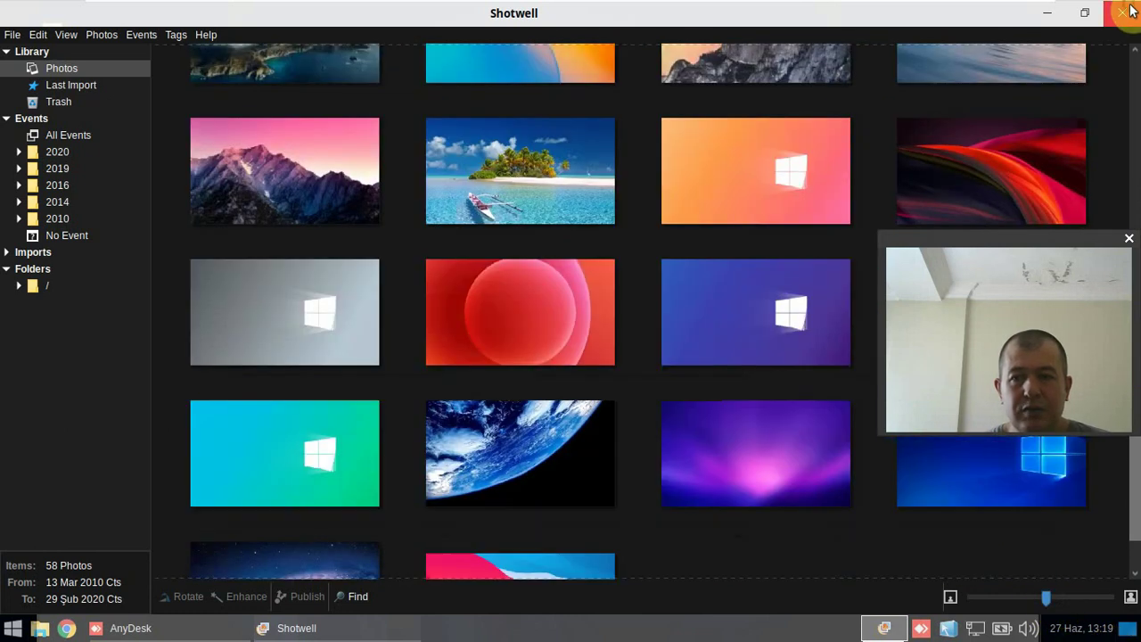
{"action": "left_click", "coordinate": [1126, 13]}
Bring up the desktop background settings, close AnyDesk, and widen and reposition the settings window
{"action": "right_click", "coordinate": [506, 147]}
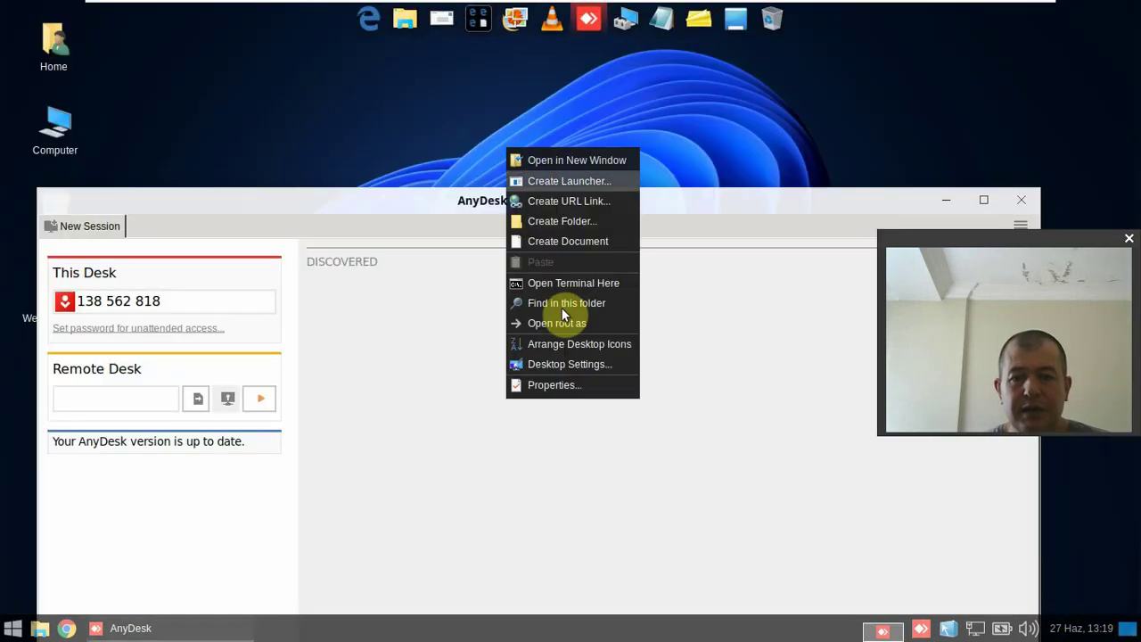
{"action": "left_click", "coordinate": [571, 365]}
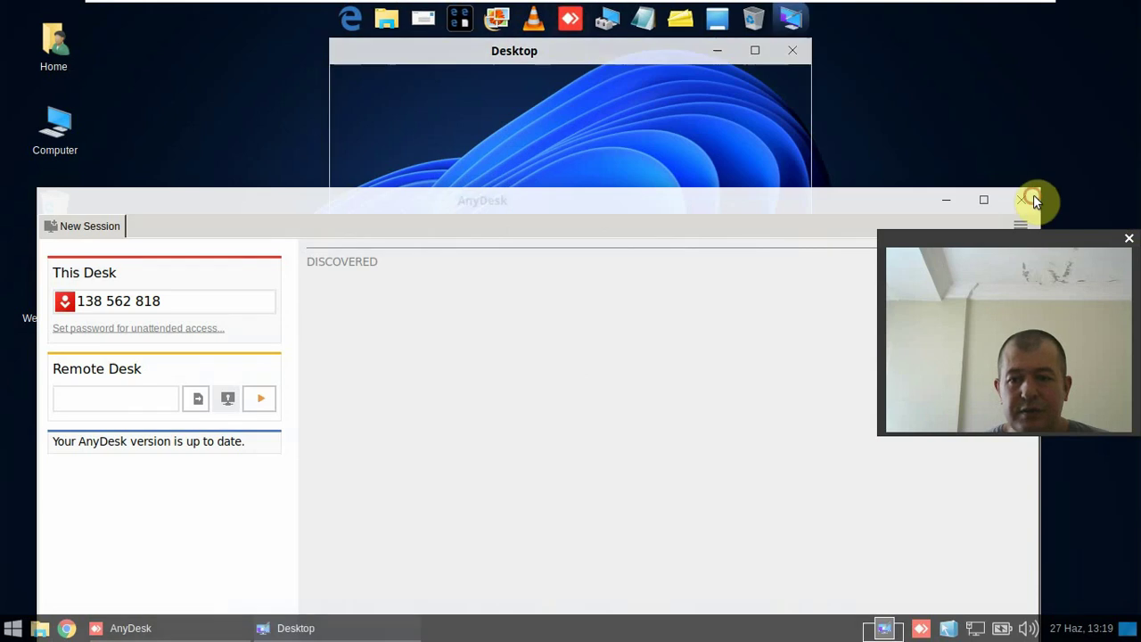
{"action": "left_click", "coordinate": [1022, 200]}
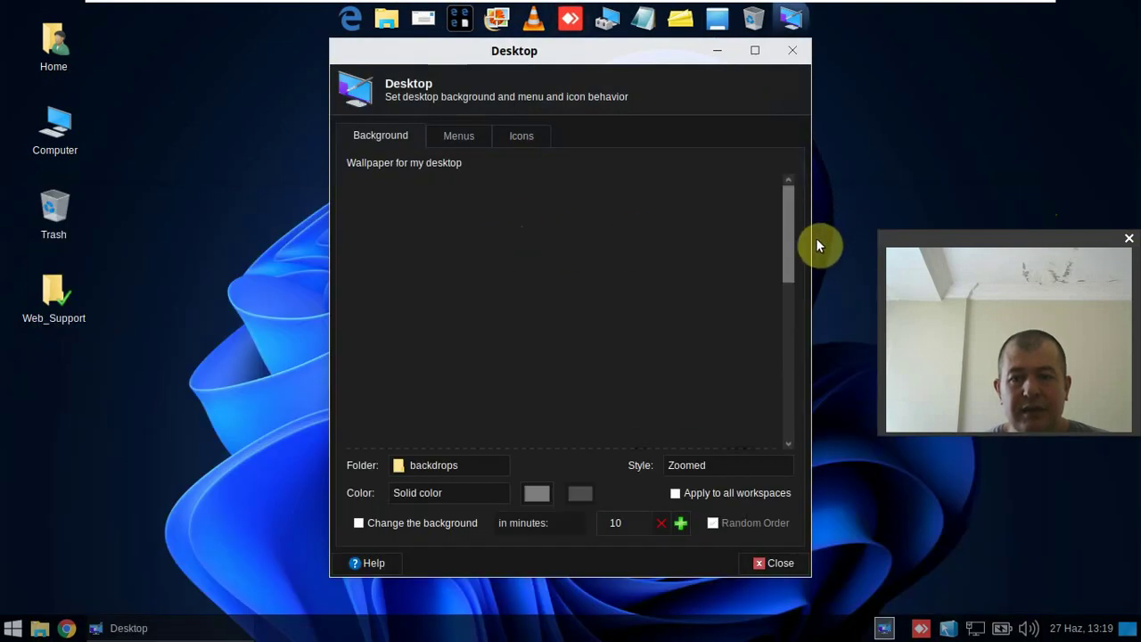
{"action": "left_click_drag", "start_coordinate": [799, 240], "coordinate": [823, 241]}
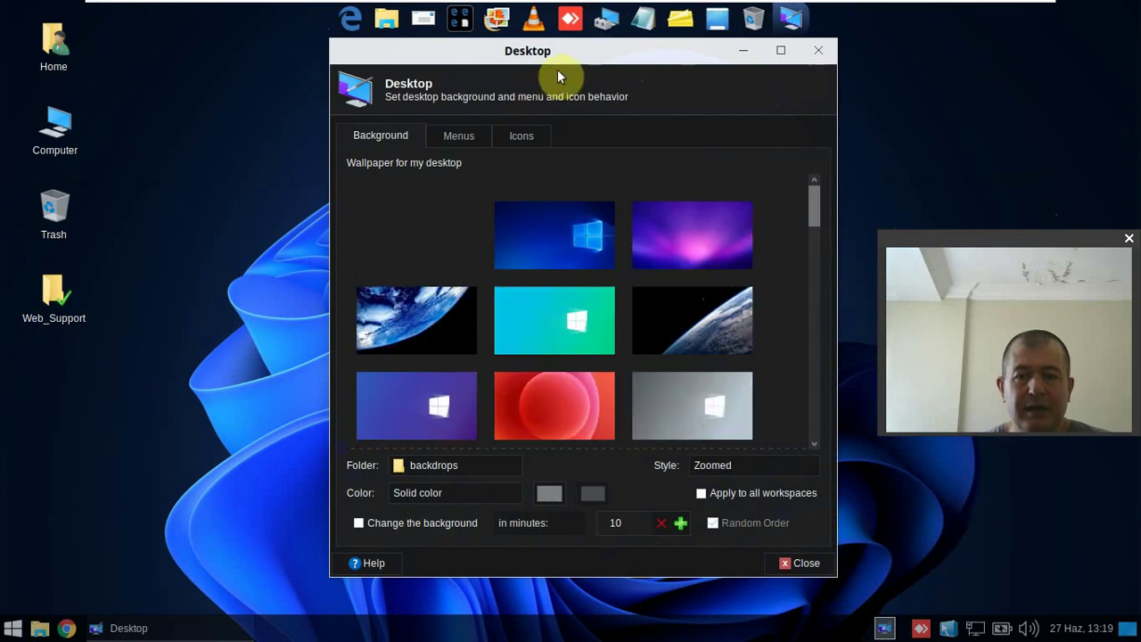
{"action": "left_click_drag", "start_coordinate": [557, 52], "coordinate": [384, 61]}
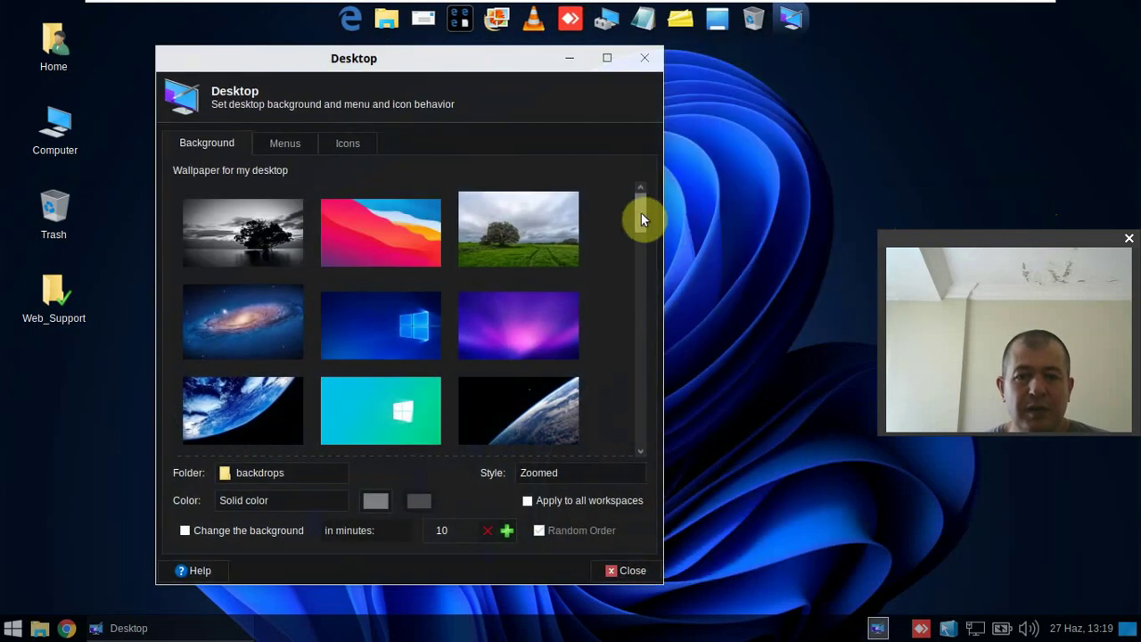
Try the purple glow, green field, Windows and Earth wallpapers on the desktop
{"action": "left_click", "coordinate": [562, 322]}
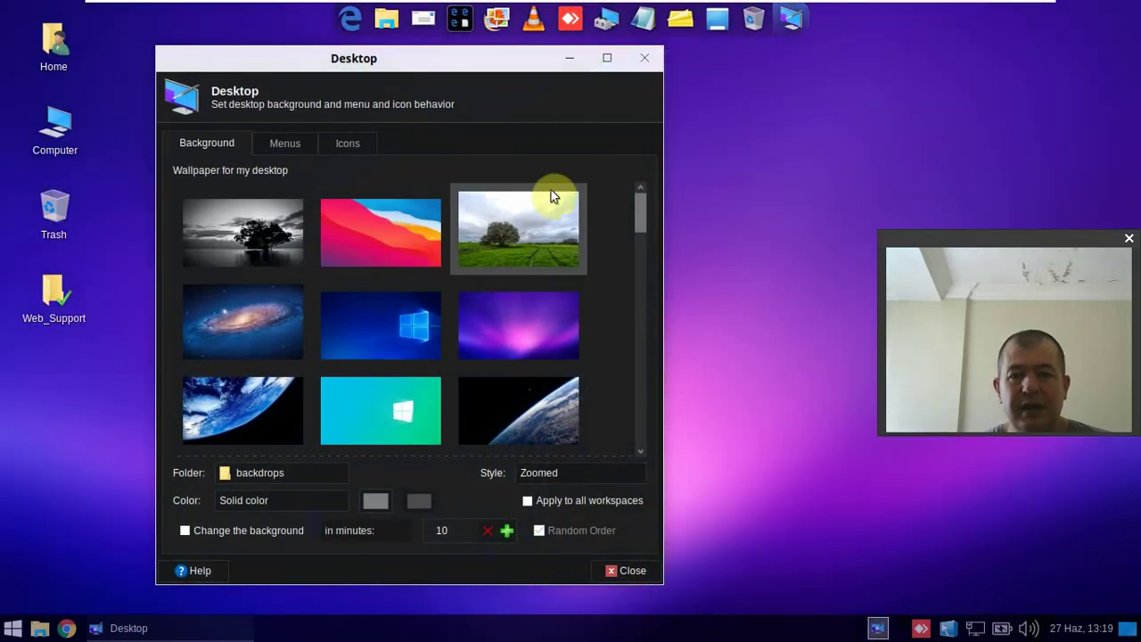
{"action": "left_click", "coordinate": [551, 196]}
{"action": "left_click_drag", "start_coordinate": [505, 59], "coordinate": [494, 115]}
{"action": "left_click", "coordinate": [502, 361]}
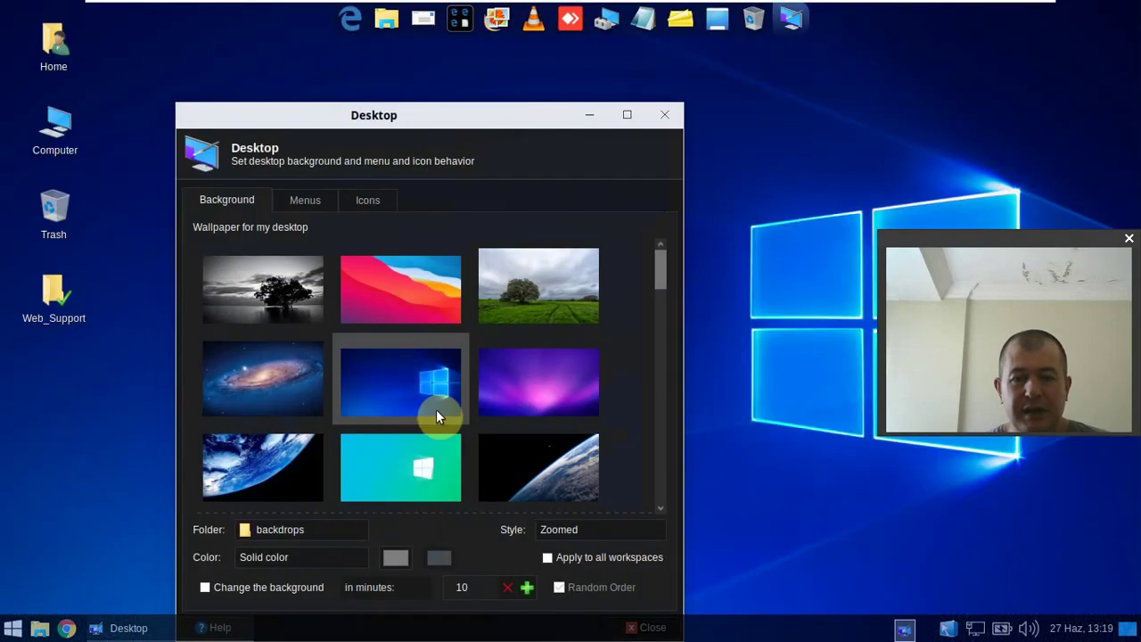
{"action": "left_click", "coordinate": [527, 451]}
{"action": "left_click", "coordinate": [379, 469]}
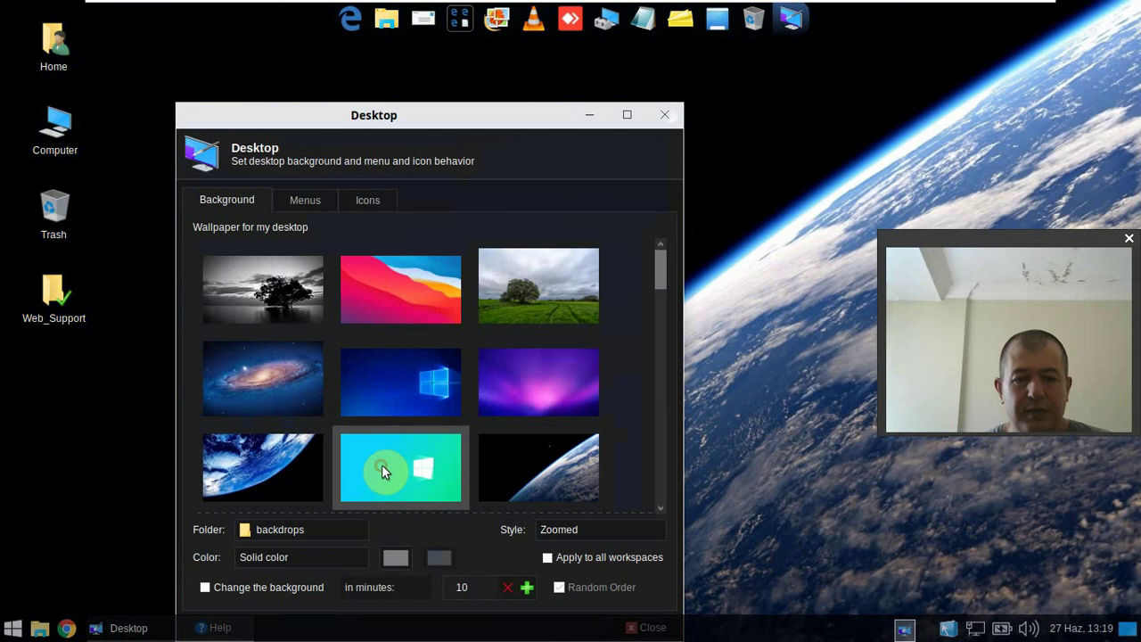
{"action": "left_click", "coordinate": [287, 456]}
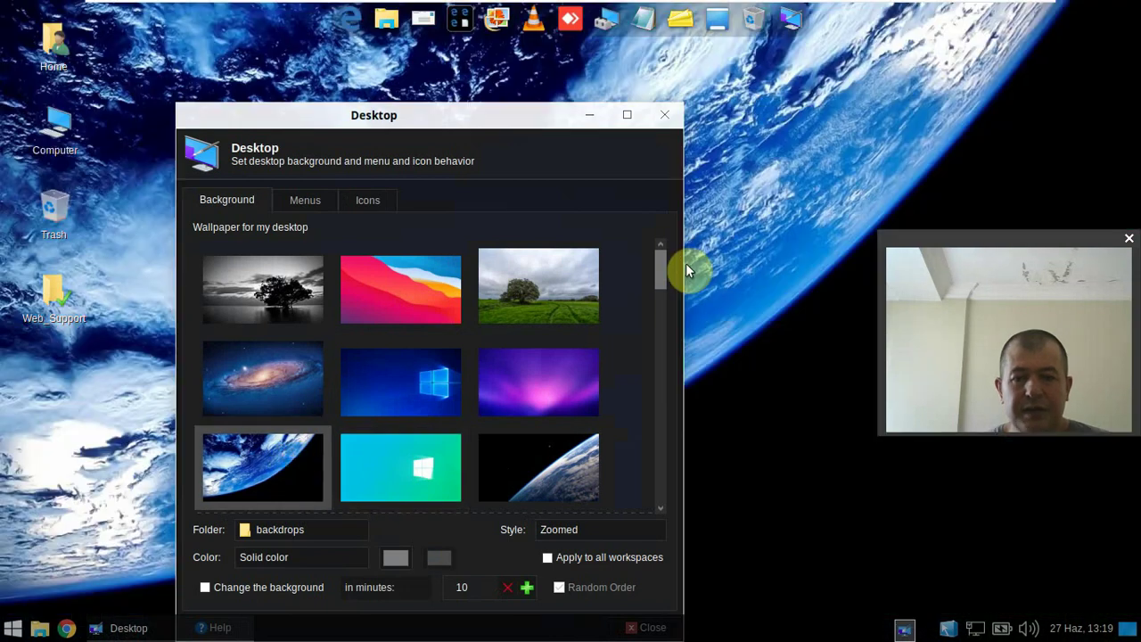
Try further wallpapers from the backdrops folder, including the dark coastline, blue reeds, abstract swirl and pink-sky rock cliff
{"action": "left_click_drag", "start_coordinate": [666, 266], "coordinate": [660, 329]}
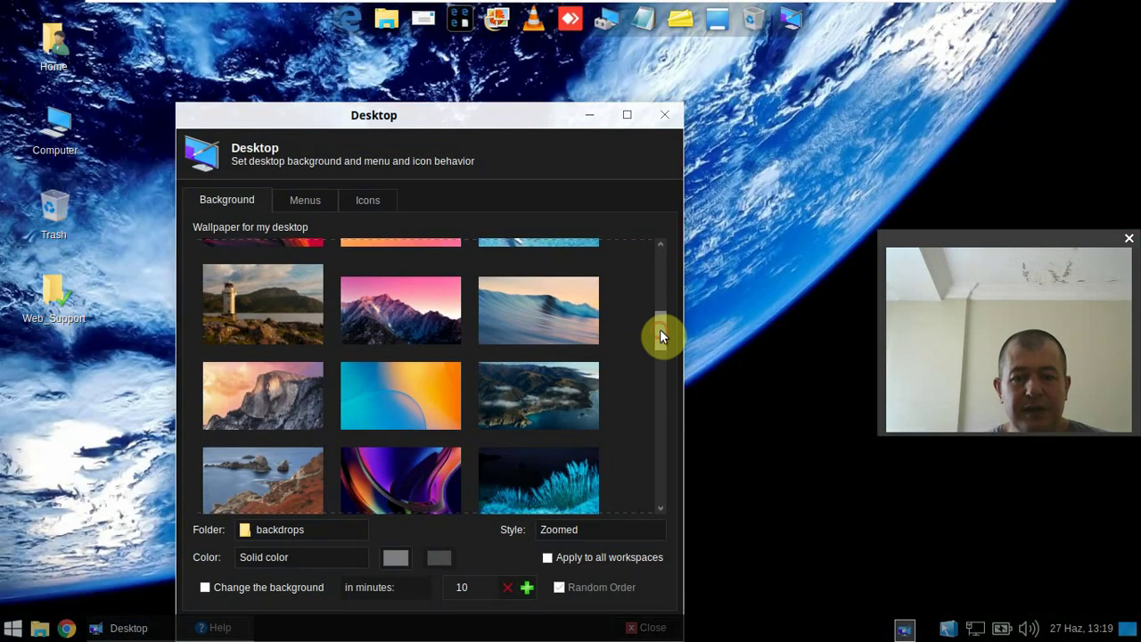
{"action": "left_click", "coordinate": [563, 407]}
{"action": "left_click", "coordinate": [538, 460]}
{"action": "left_click", "coordinate": [420, 483]}
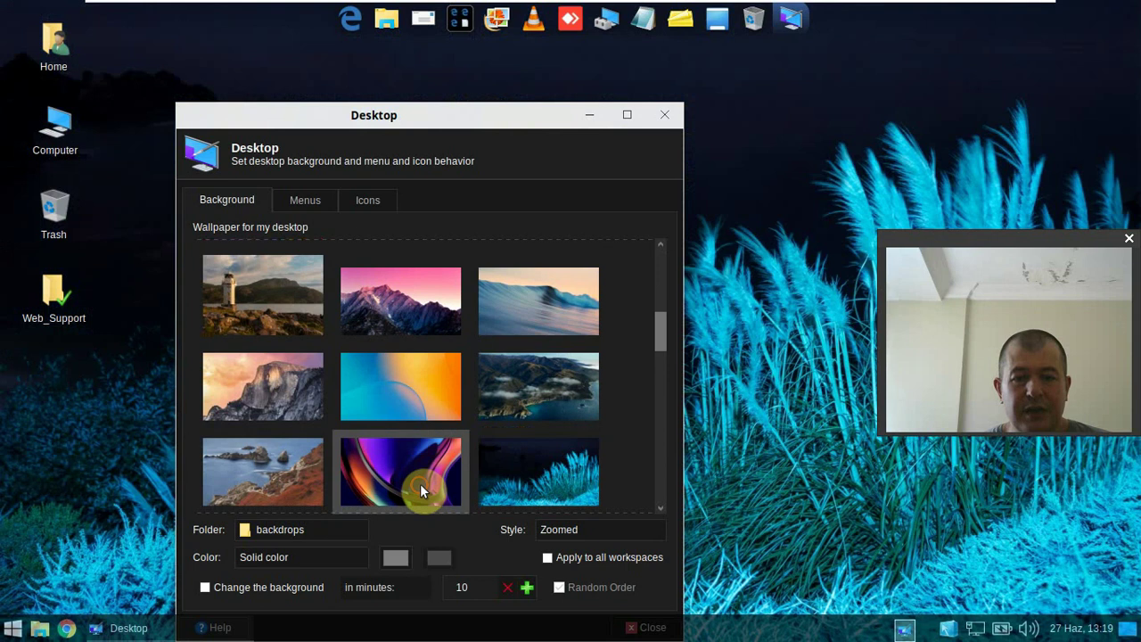
{"action": "left_click", "coordinate": [306, 469]}
{"action": "left_click", "coordinate": [277, 388]}
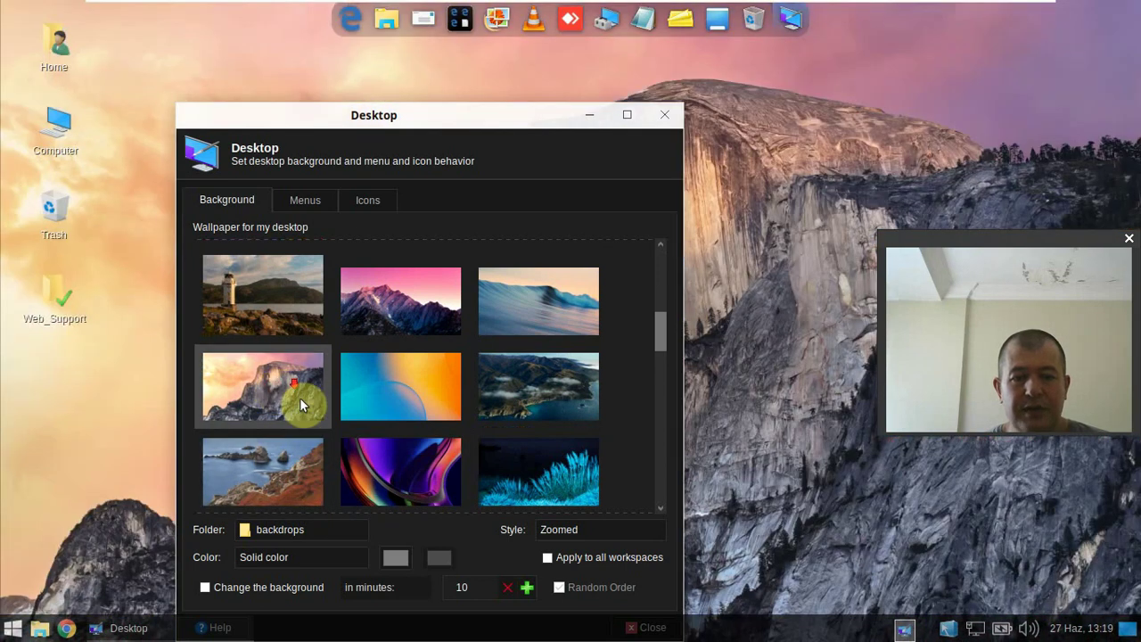
Apply the light Windows 11 blue bloom wallpaper from the end of the backdrops list and close the desktop settings
{"action": "left_click_drag", "start_coordinate": [661, 319], "coordinate": [654, 486]}
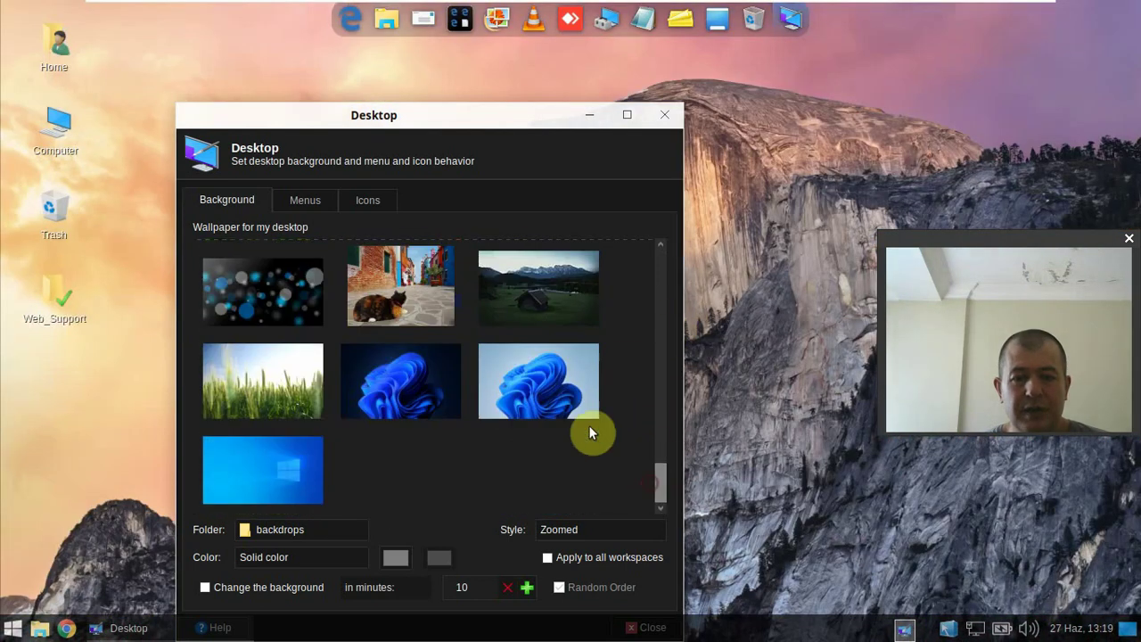
{"action": "left_click", "coordinate": [539, 382]}
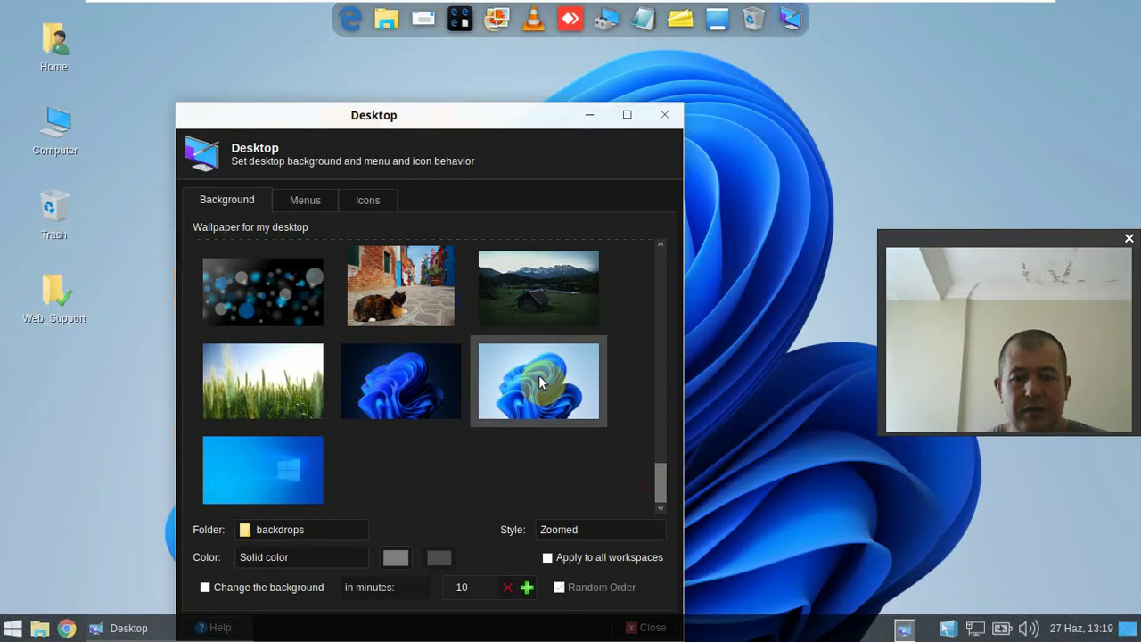
{"action": "left_click", "coordinate": [663, 117]}
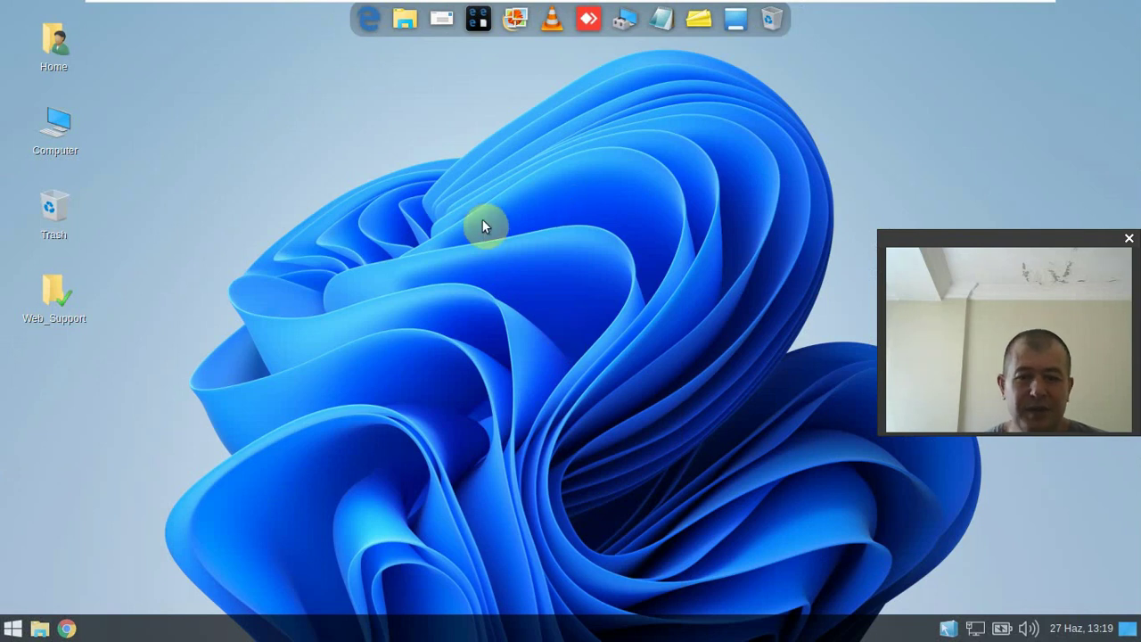
Look through the Graphics and Multimedia categories of installed applications
{"action": "left_click", "coordinate": [7, 630]}
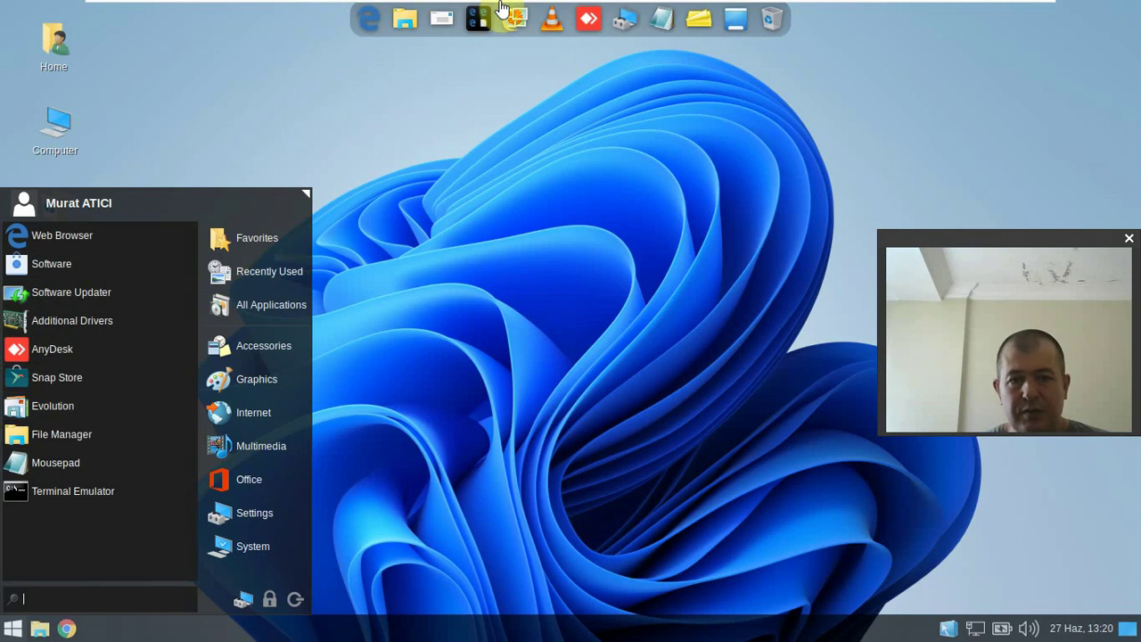
{"action": "left_click", "coordinate": [255, 388]}
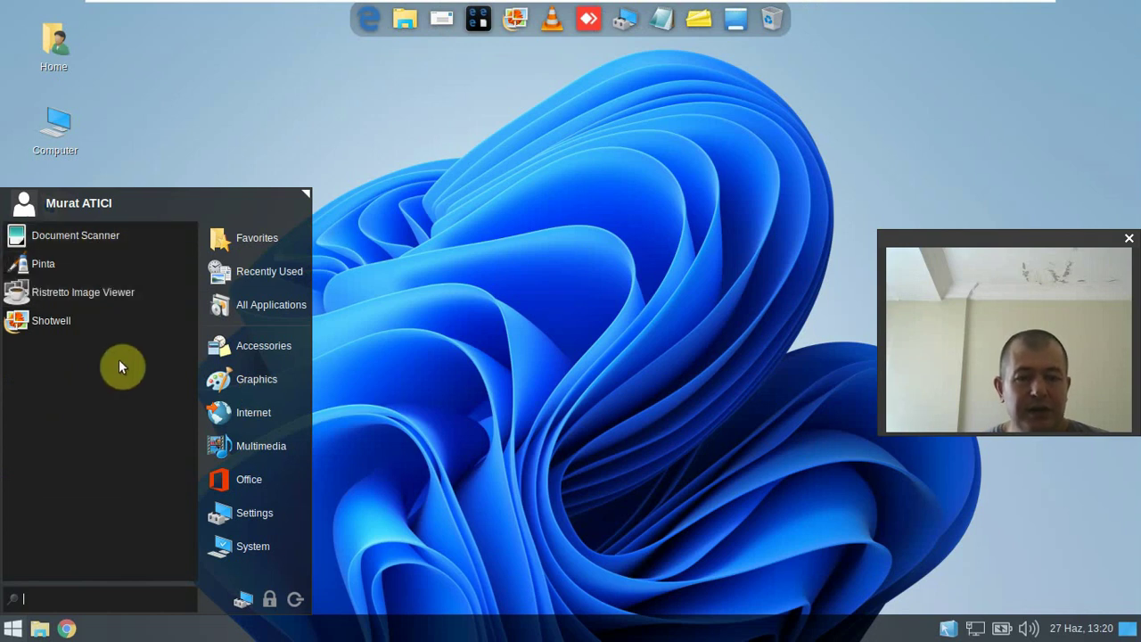
{"action": "left_click", "coordinate": [292, 446]}
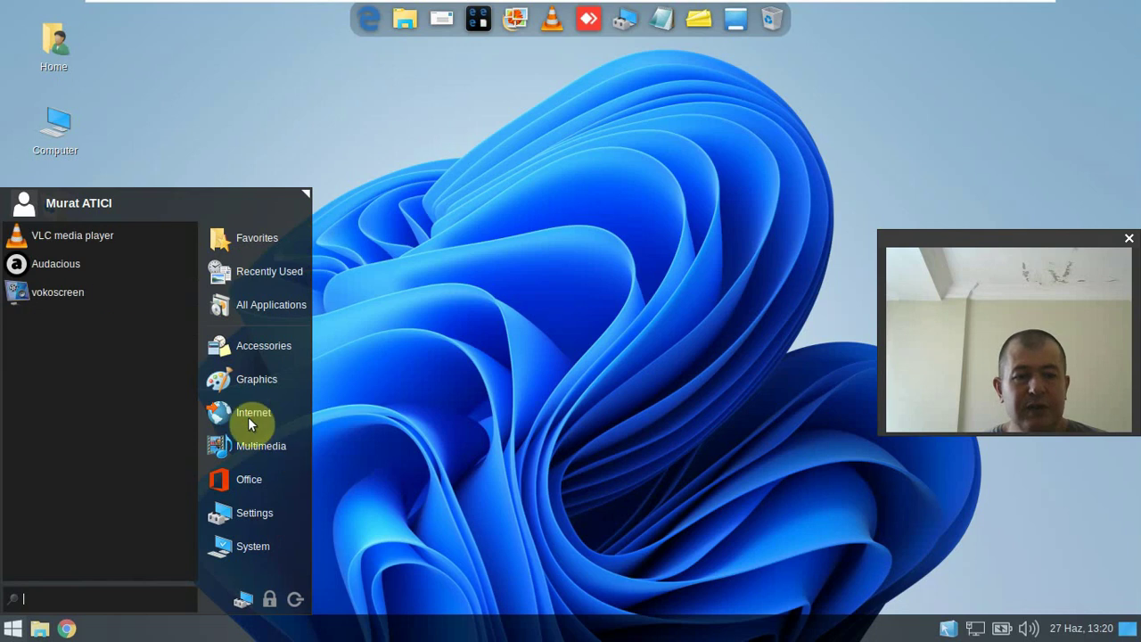
Launch Audacious, look over its player, equalizer and playlist editor, and close it
{"action": "left_click", "coordinate": [69, 269]}
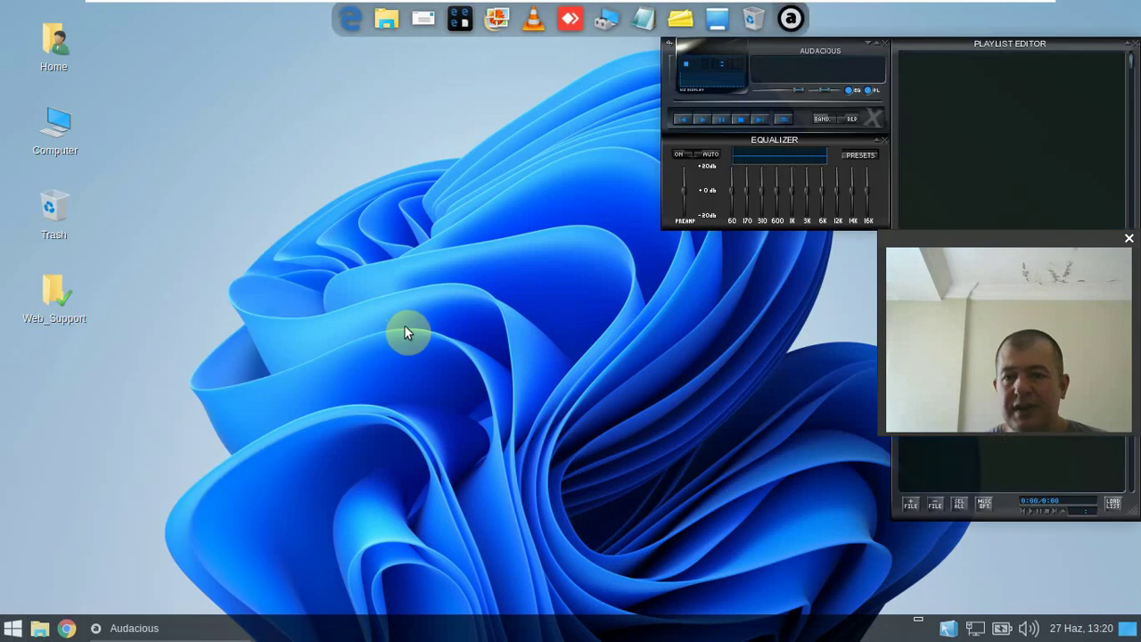
{"action": "left_click_drag", "start_coordinate": [968, 241], "coordinate": [873, 397]}
{"action": "left_click_drag", "start_coordinate": [755, 379], "coordinate": [93, 375]}
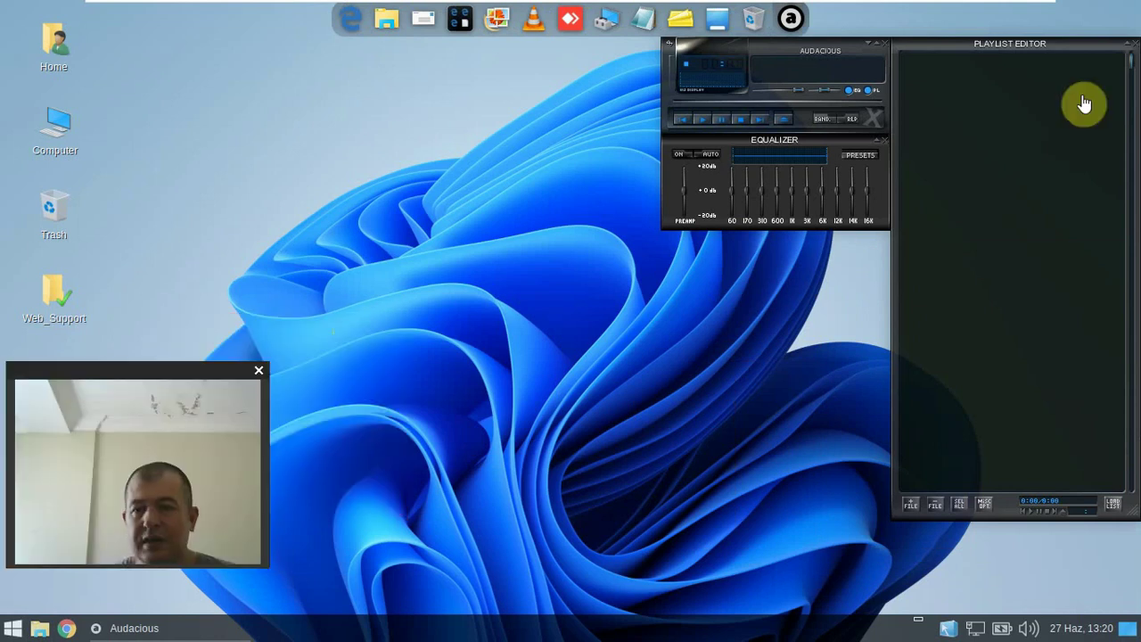
{"action": "left_click", "coordinate": [965, 111]}
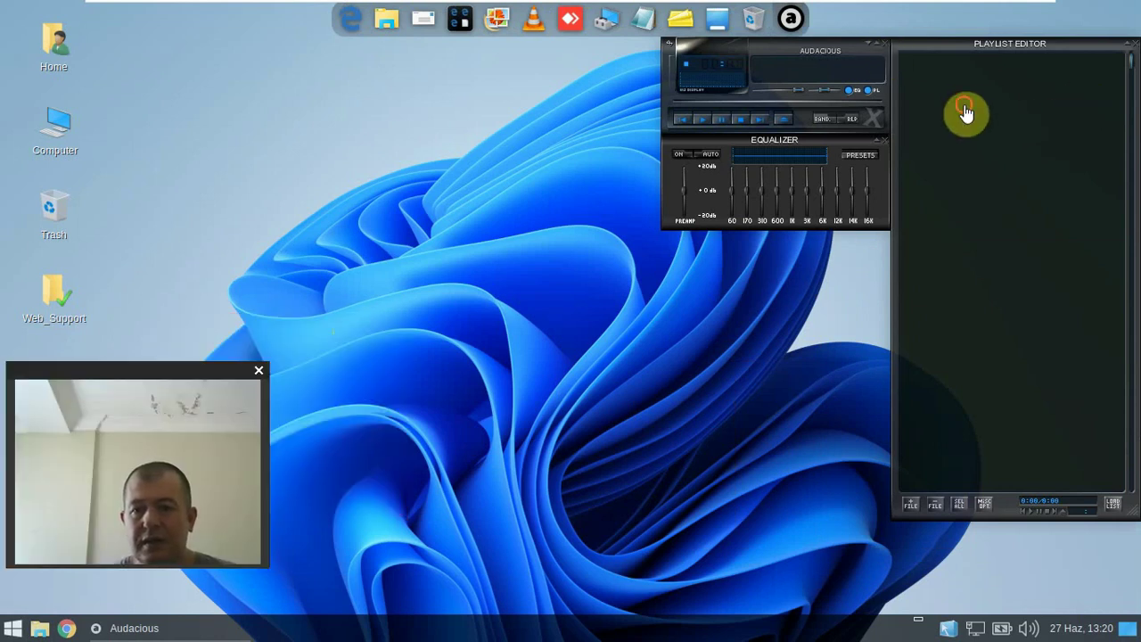
{"action": "left_click", "coordinate": [881, 43]}
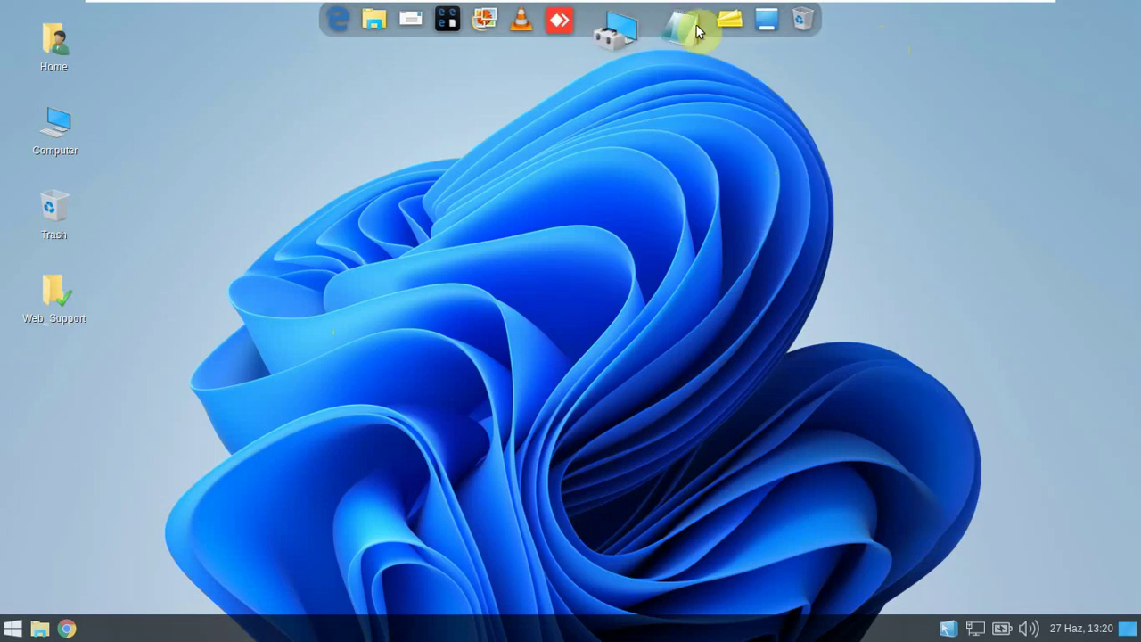
Open the Home and Computer folders from the desktop, and hide both windows to show the desktop
{"action": "double_click", "coordinate": [49, 47]}
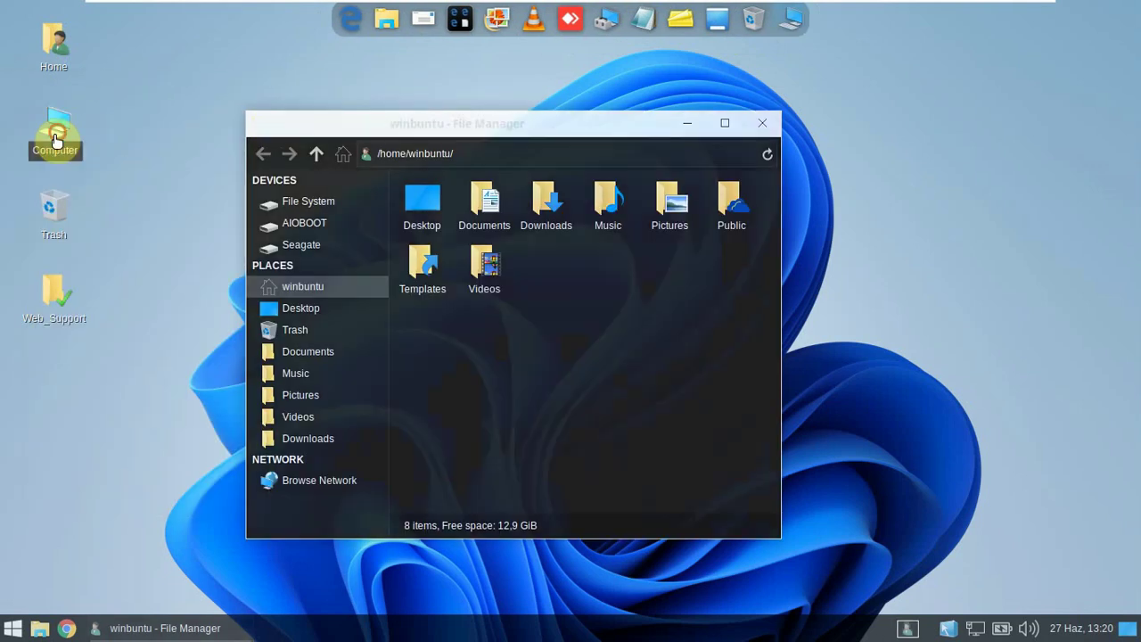
{"action": "double_click", "coordinate": [54, 140]}
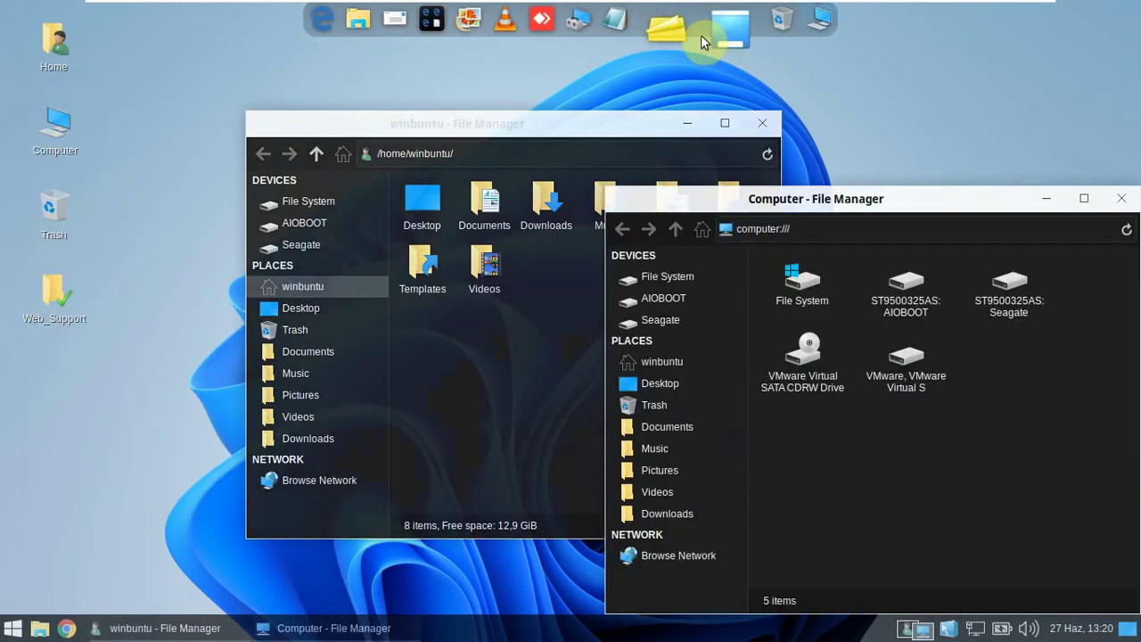
{"action": "left_click", "coordinate": [713, 22]}
{"action": "left_click", "coordinate": [714, 22]}
{"action": "left_click", "coordinate": [713, 23]}
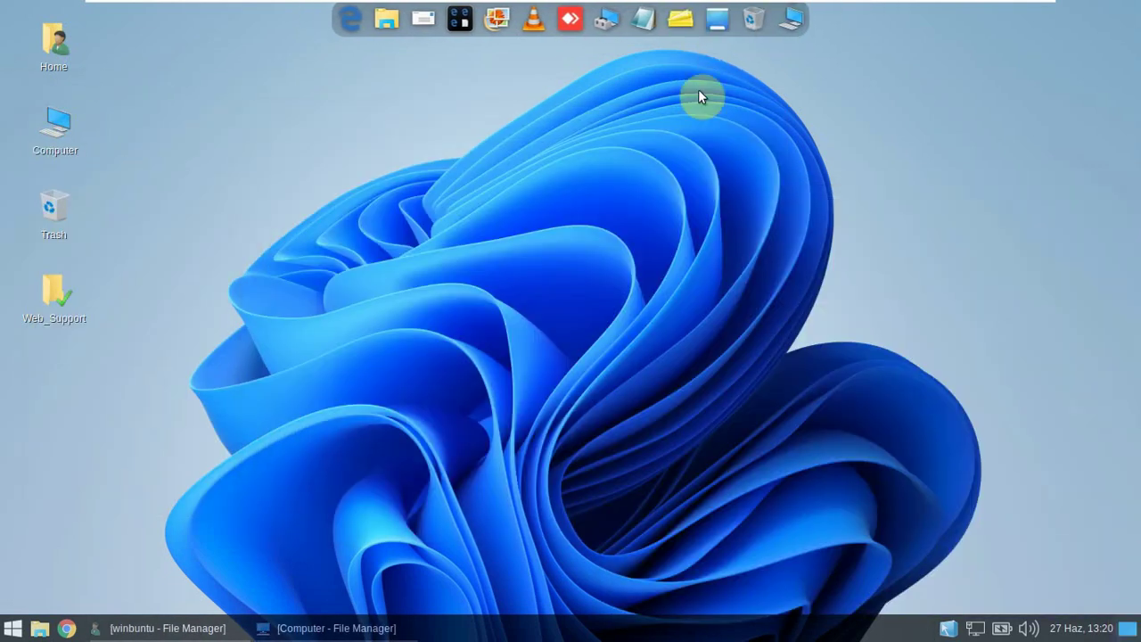
Toggle the show-desktop view until both file manager windows are back, and close them
{"action": "left_click", "coordinate": [718, 22]}
{"action": "left_click", "coordinate": [1127, 629]}
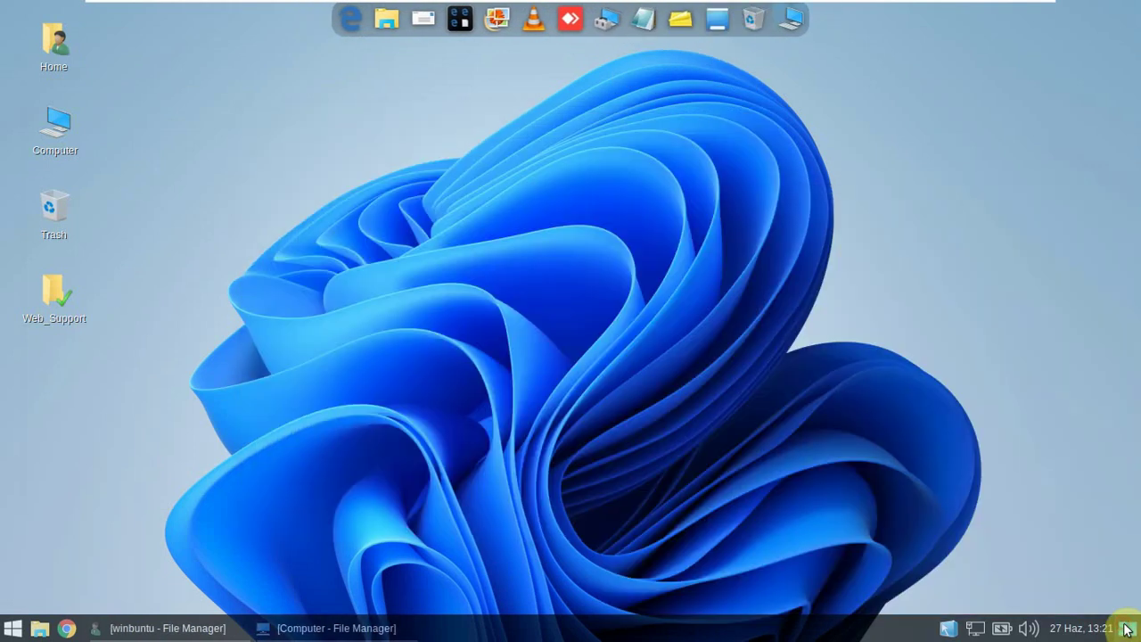
{"action": "left_click", "coordinate": [1127, 630]}
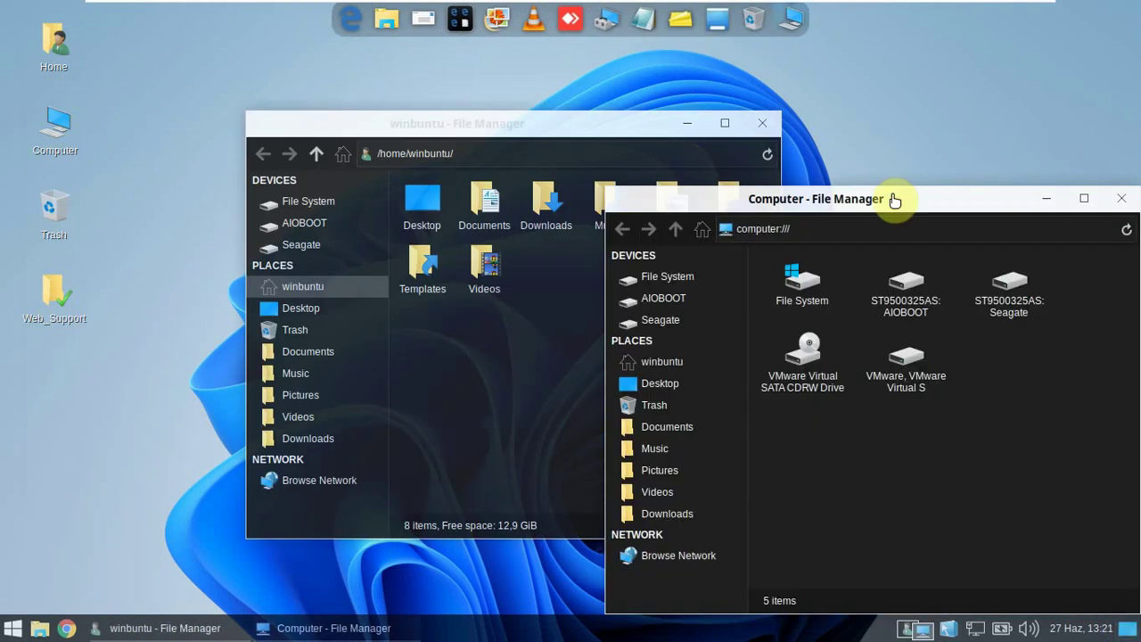
{"action": "left_click", "coordinate": [1127, 197]}
{"action": "left_click", "coordinate": [762, 123]}
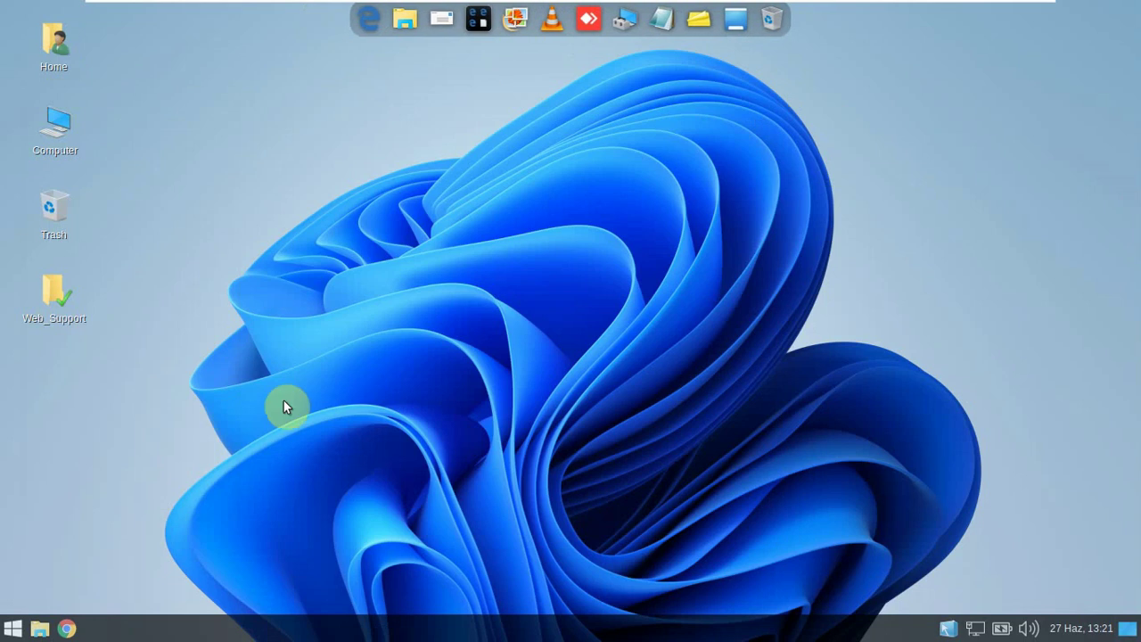
Find Task Manager by searching for "tas", launch it, centre its window to view the CPU and memory usage, and close it
{"action": "left_click", "coordinate": [10, 629]}
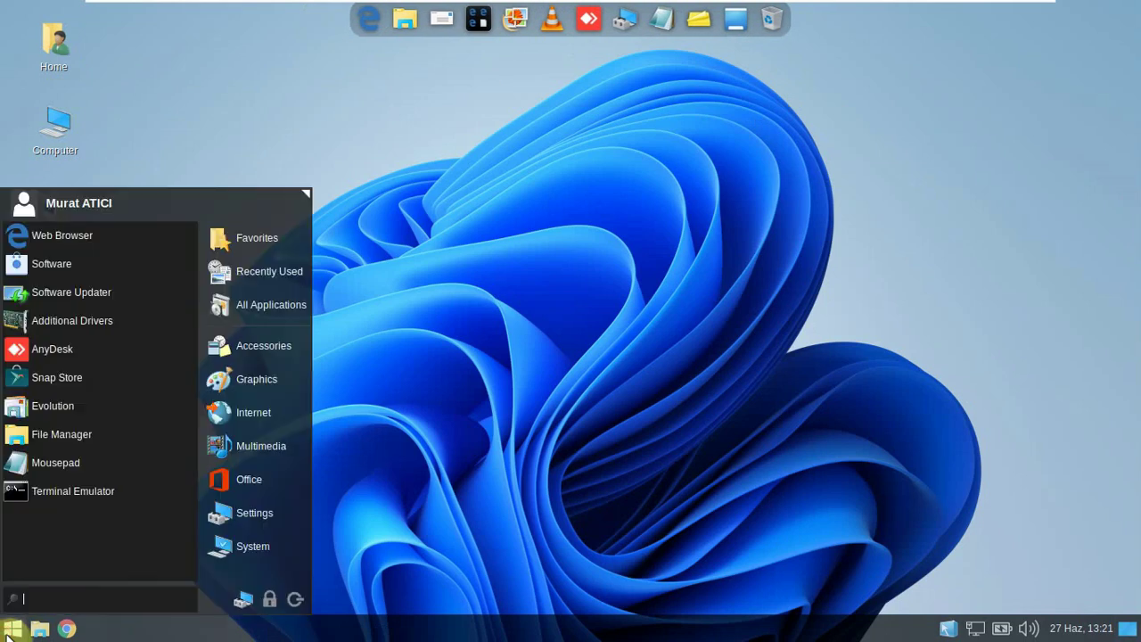
{"action": "type", "text": "tas"}
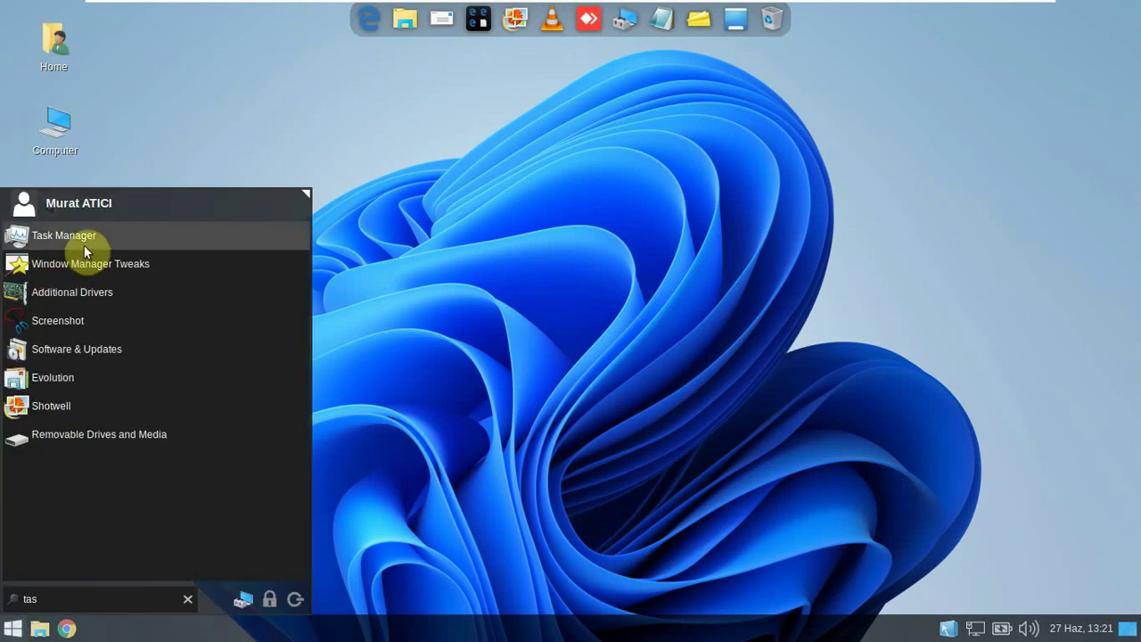
{"action": "left_click", "coordinate": [254, 237]}
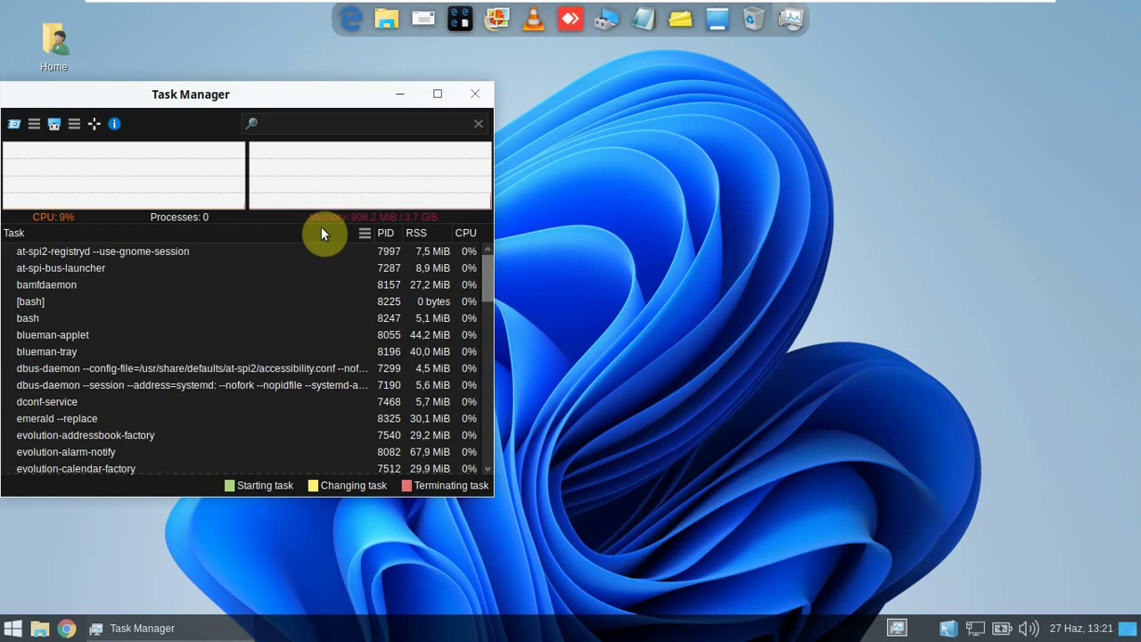
{"action": "left_click_drag", "start_coordinate": [279, 93], "coordinate": [590, 87]}
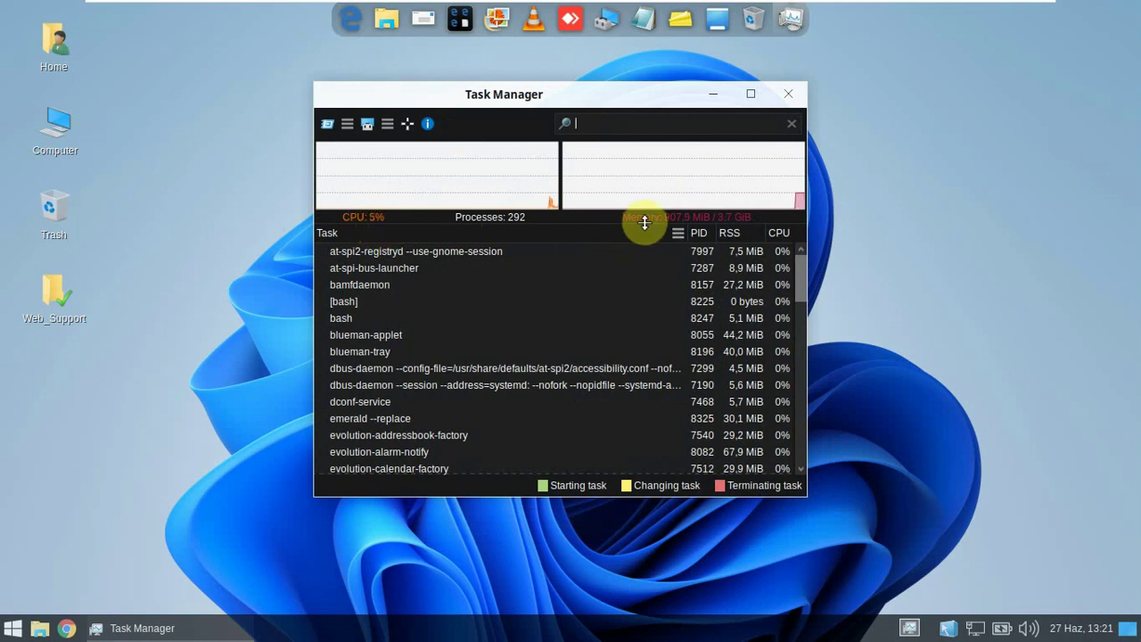
{"action": "left_click", "coordinate": [793, 94]}
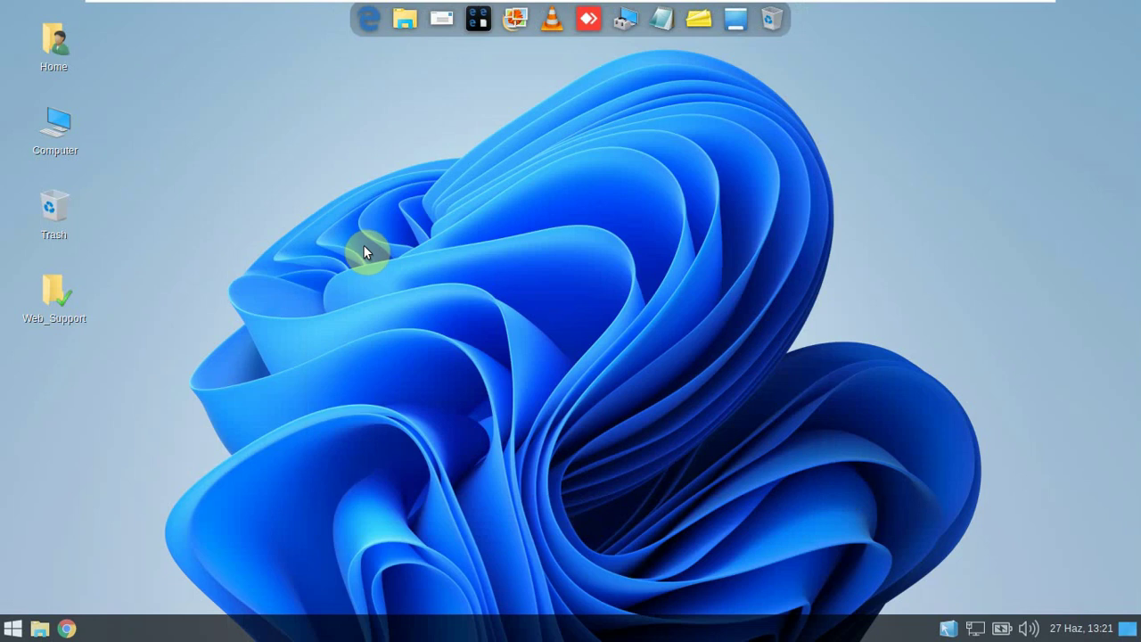
Launch Google Chrome, accept the first-run options for default browser and usage statistics, and maximize the browser window
{"action": "left_click", "coordinate": [67, 629]}
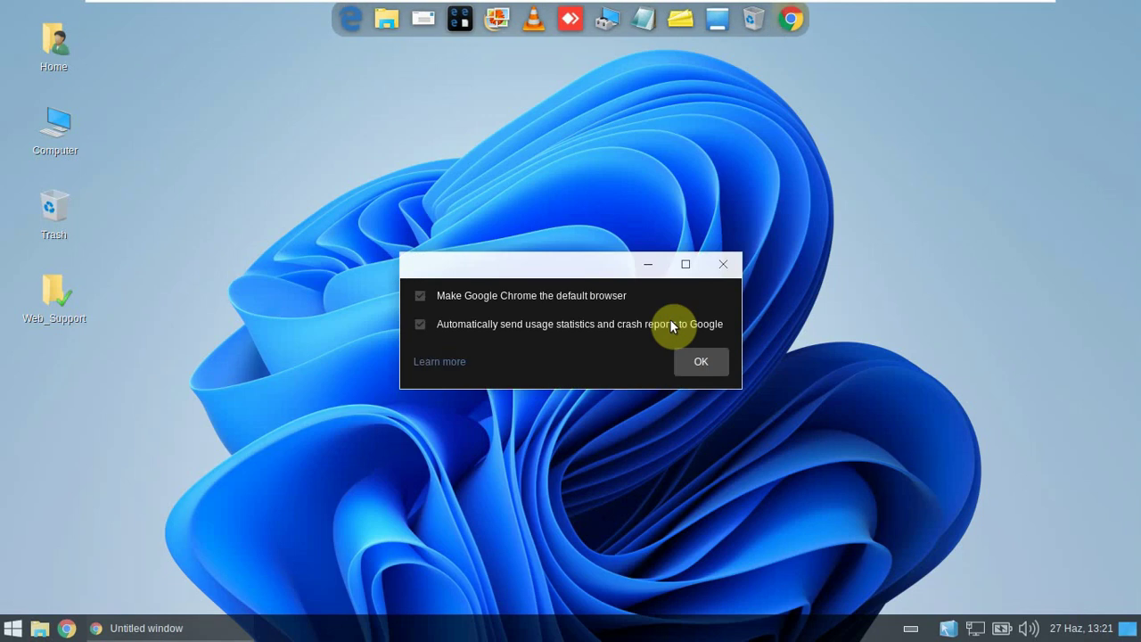
{"action": "left_click", "coordinate": [714, 365]}
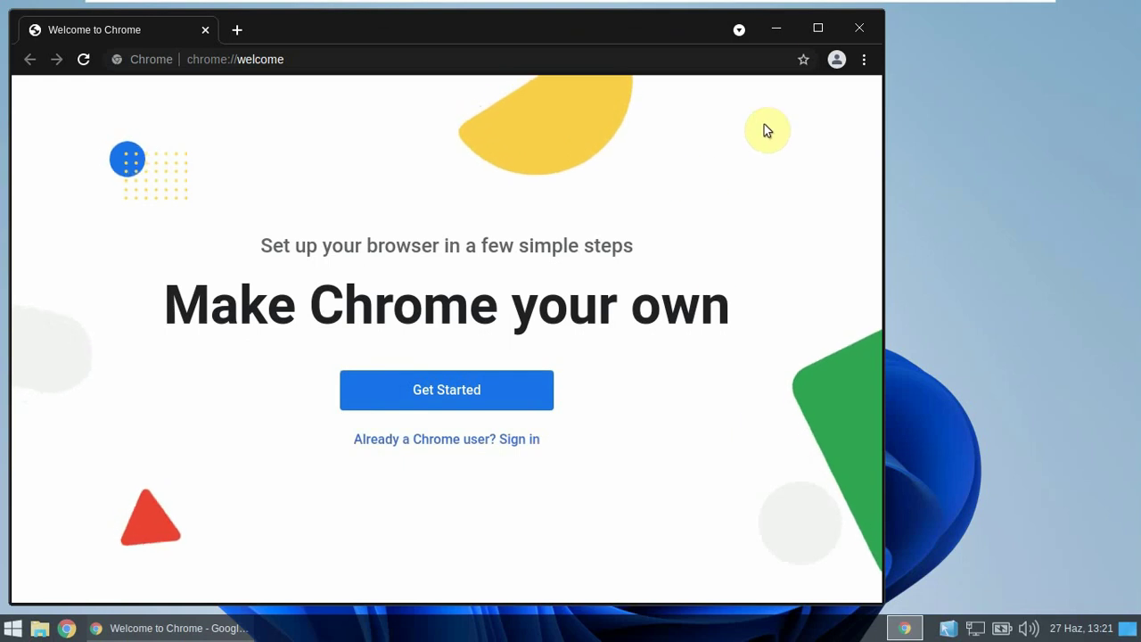
{"action": "left_click", "coordinate": [818, 28]}
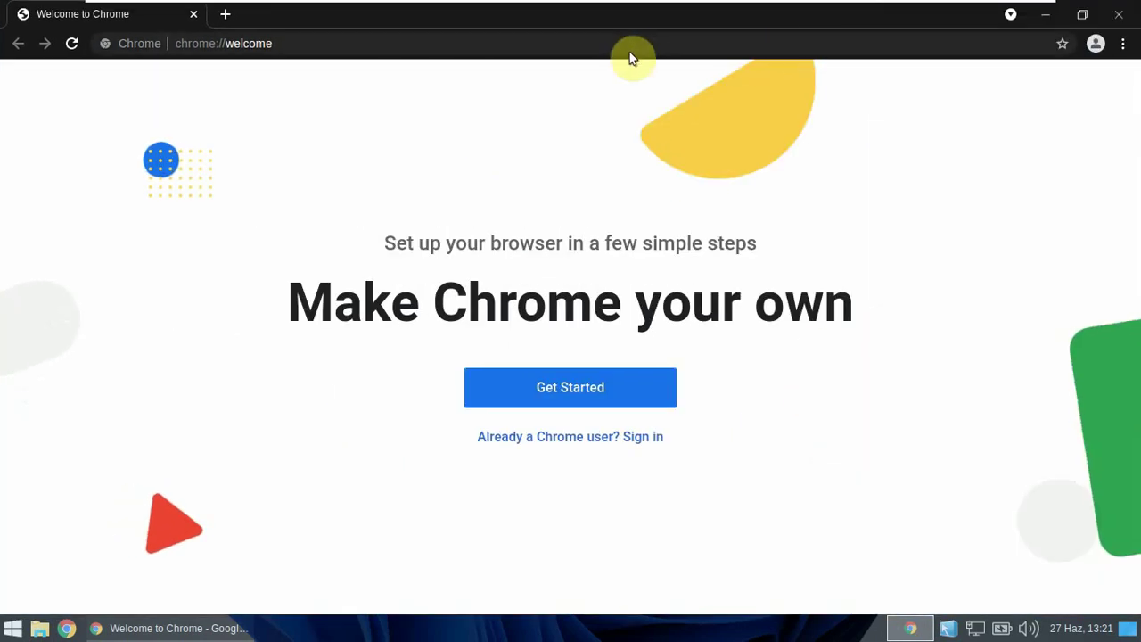
Load chrome://version and highlight the Google Chrome version line
{"action": "left_click", "coordinate": [631, 41]}
{"action": "left_click", "coordinate": [225, 46]}
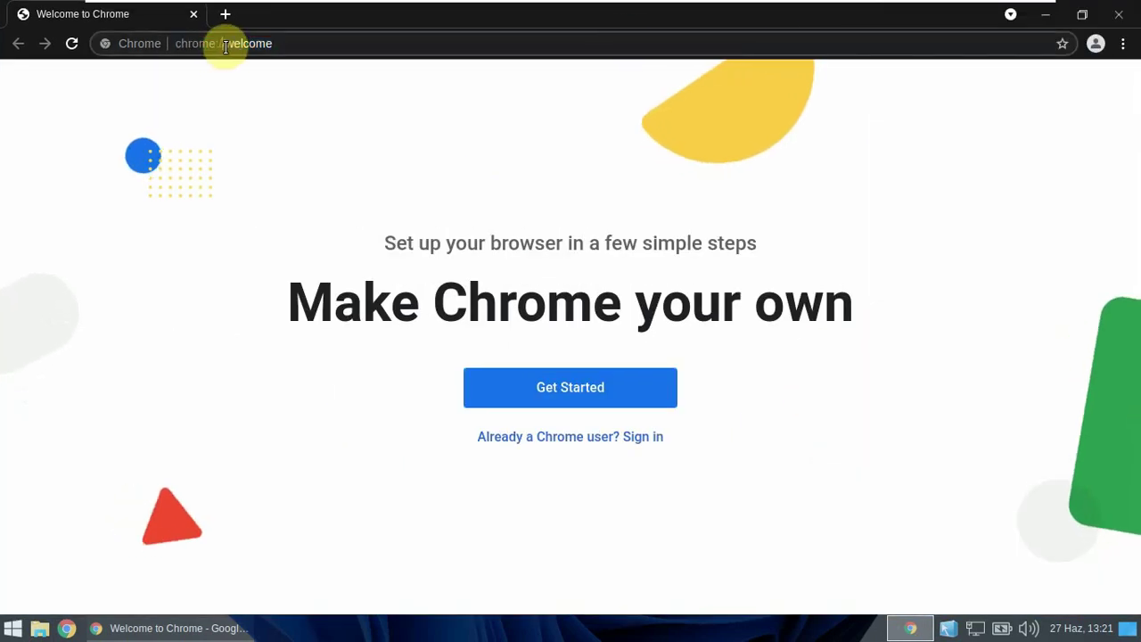
{"action": "left_click_drag", "start_coordinate": [227, 45], "coordinate": [322, 43]}
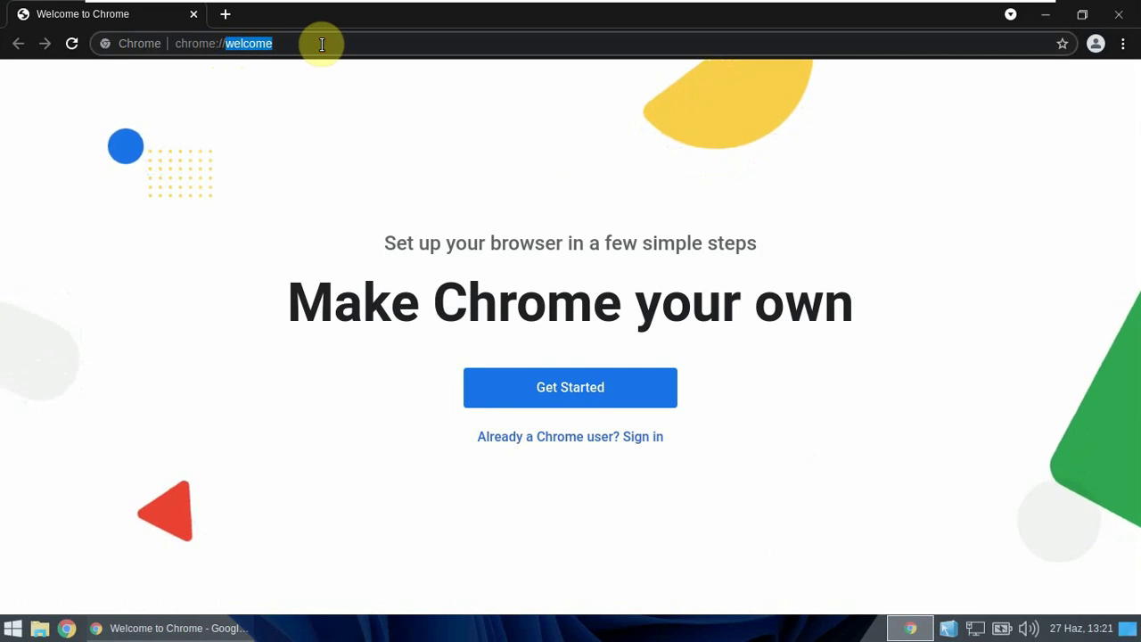
{"action": "type", "text": "version"}
{"action": "key", "text": "Return"}
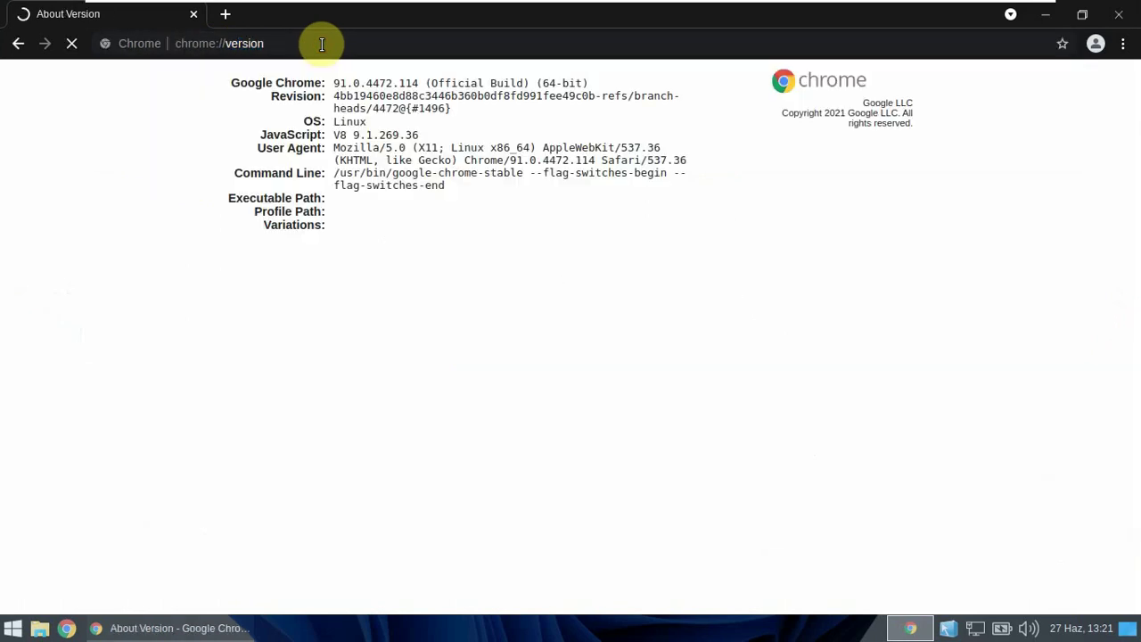
{"action": "left_click_drag", "start_coordinate": [220, 83], "coordinate": [607, 83]}
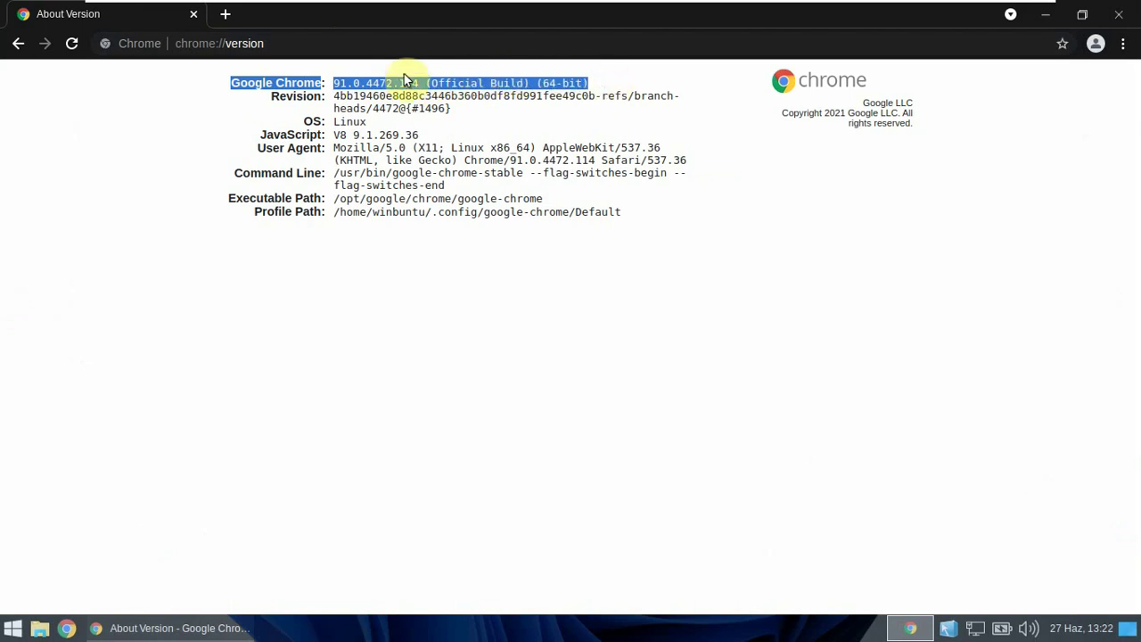
Load gnulinuxtr.blogspot.com in the current tab and tnctr.com in a new tab
{"action": "left_click", "coordinate": [359, 46]}
{"action": "type", "text": "gnul"}
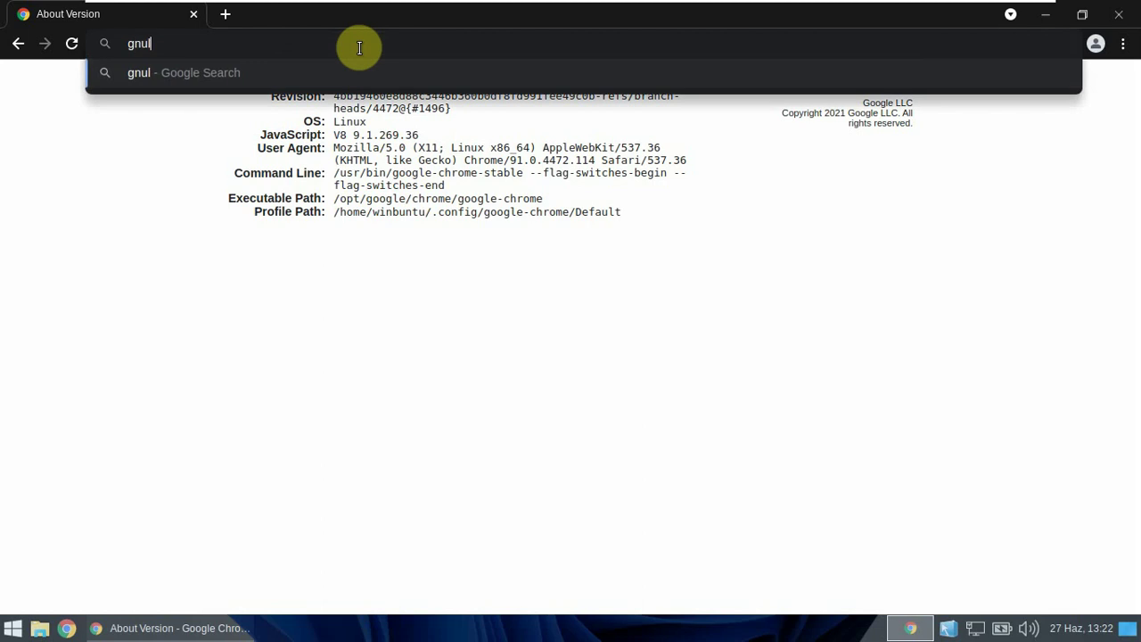
{"action": "type", "text": "ixnuxtr"}
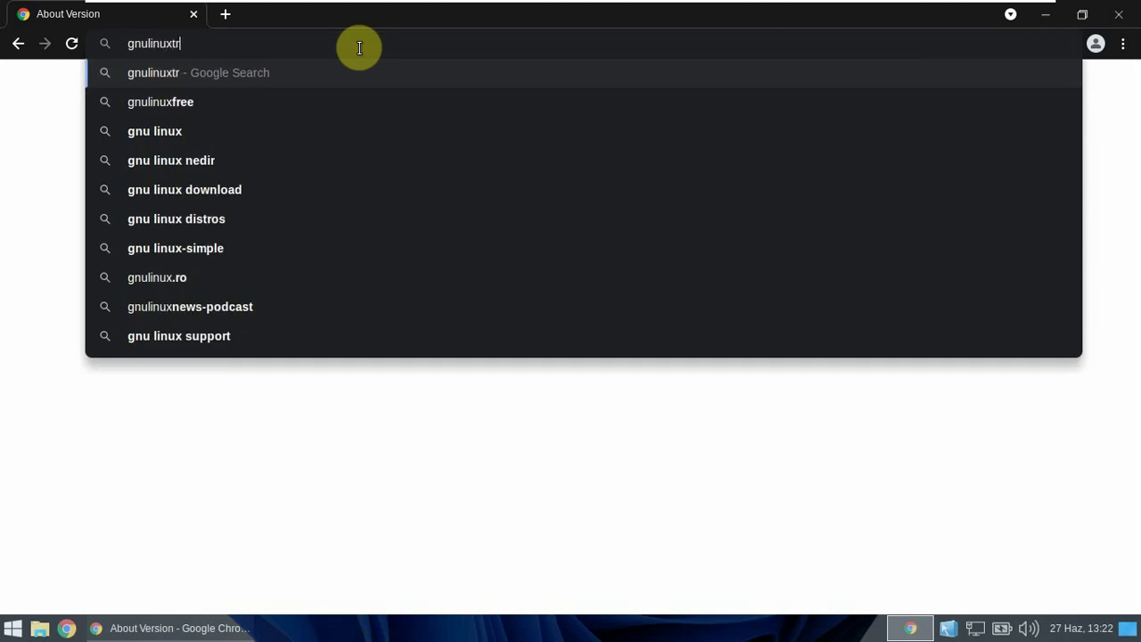
{"action": "type", "text": ".blogspot.com"}
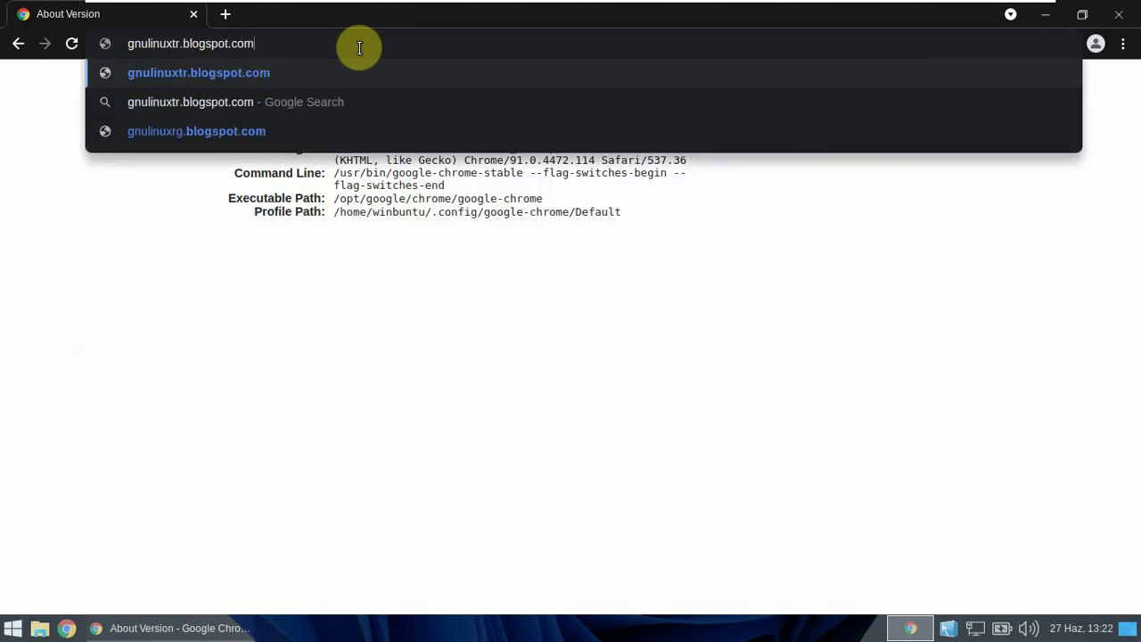
{"action": "key", "text": "Return"}
{"action": "key", "text": "ctrl+t"}
{"action": "type", "text": "tnctr.com"}
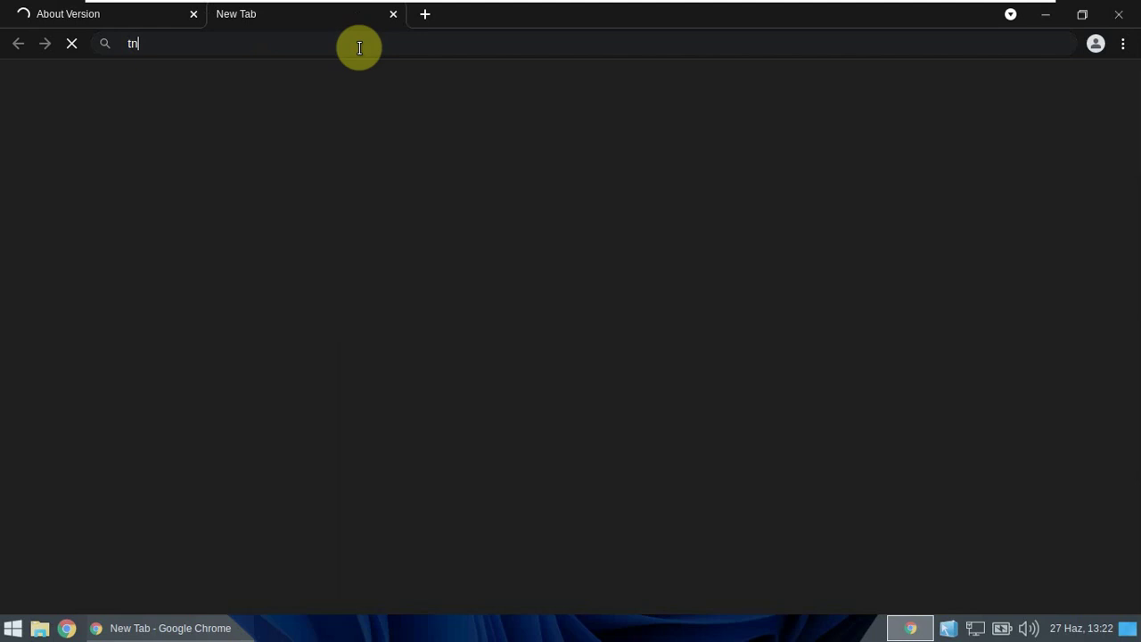
{"action": "key", "text": "Return"}
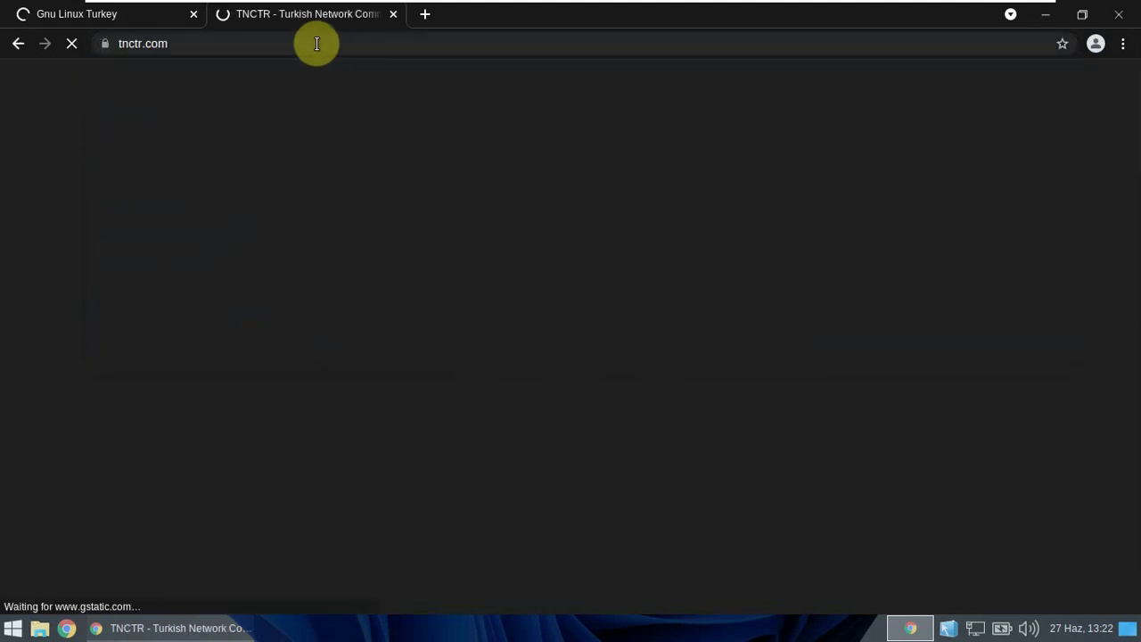
Load facebook.com in another new tab
{"action": "left_click", "coordinate": [426, 15]}
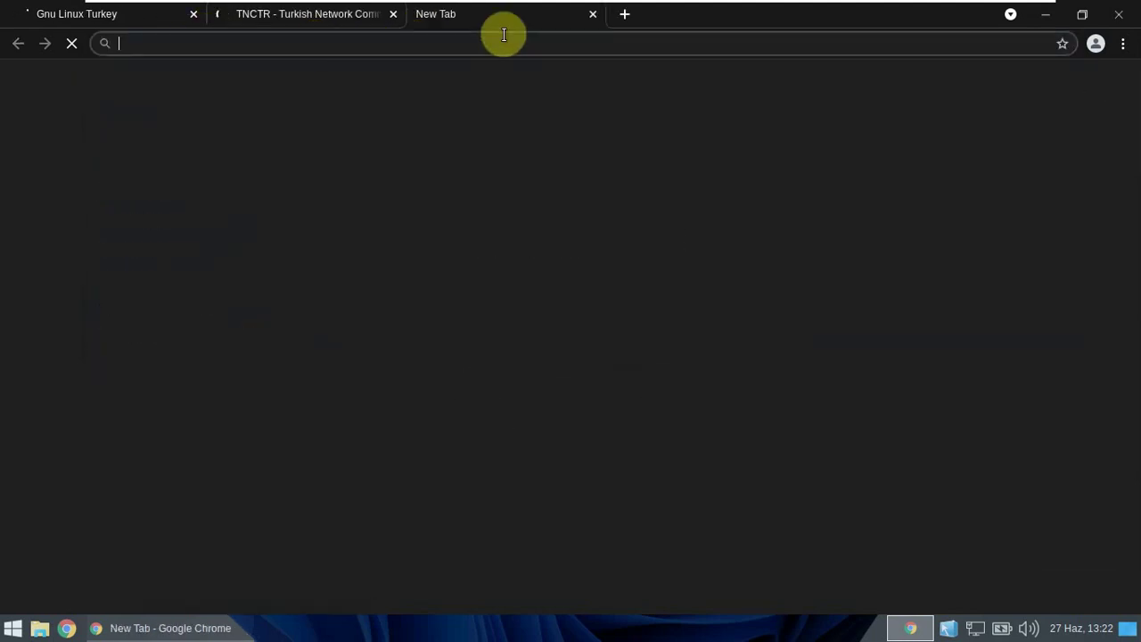
{"action": "type", "text": "facebook.com"}
{"action": "key", "text": "Return"}
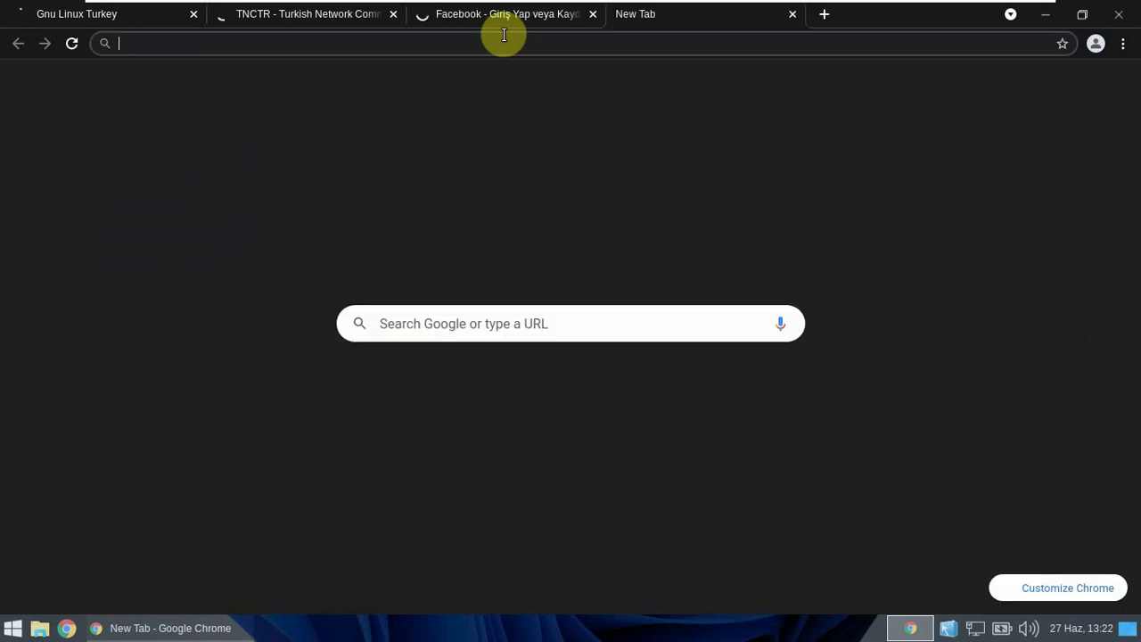
{"action": "type", "text": "you"}
{"action": "key", "text": "shift+Return"}
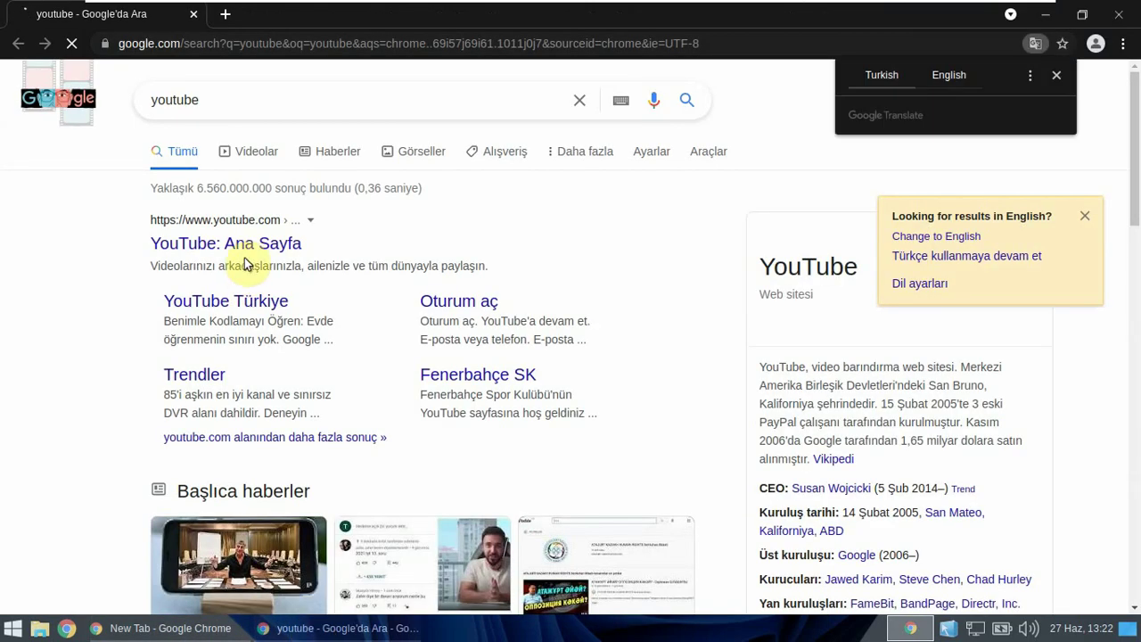
{"action": "left_click", "coordinate": [353, 606]}
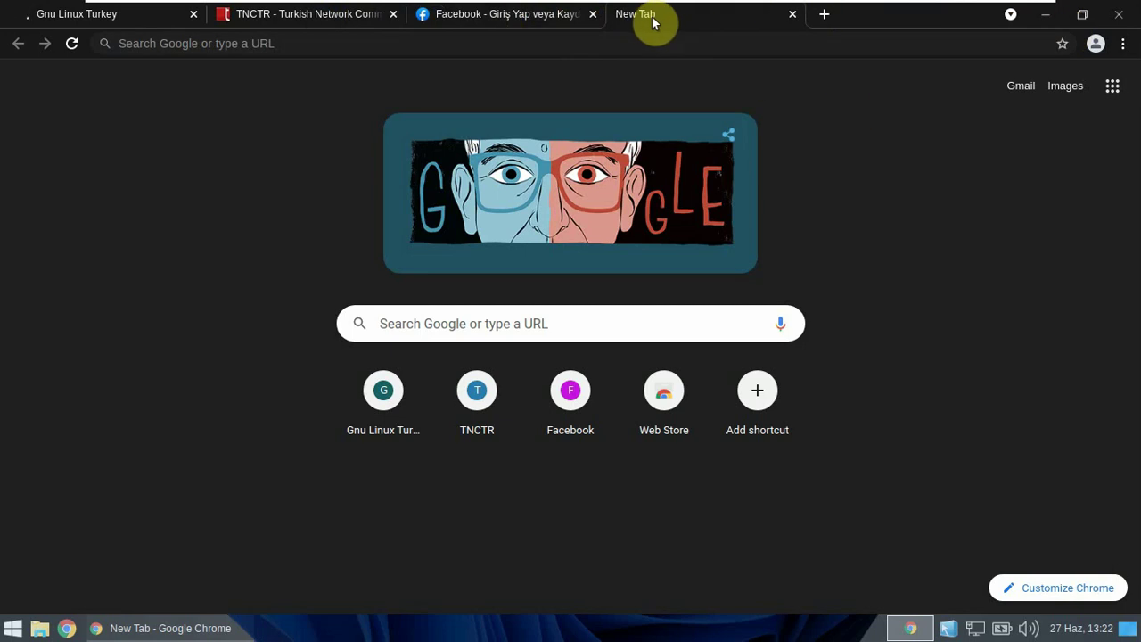
Load youtube.com in the empty fourth tab
{"action": "left_click", "coordinate": [637, 41]}
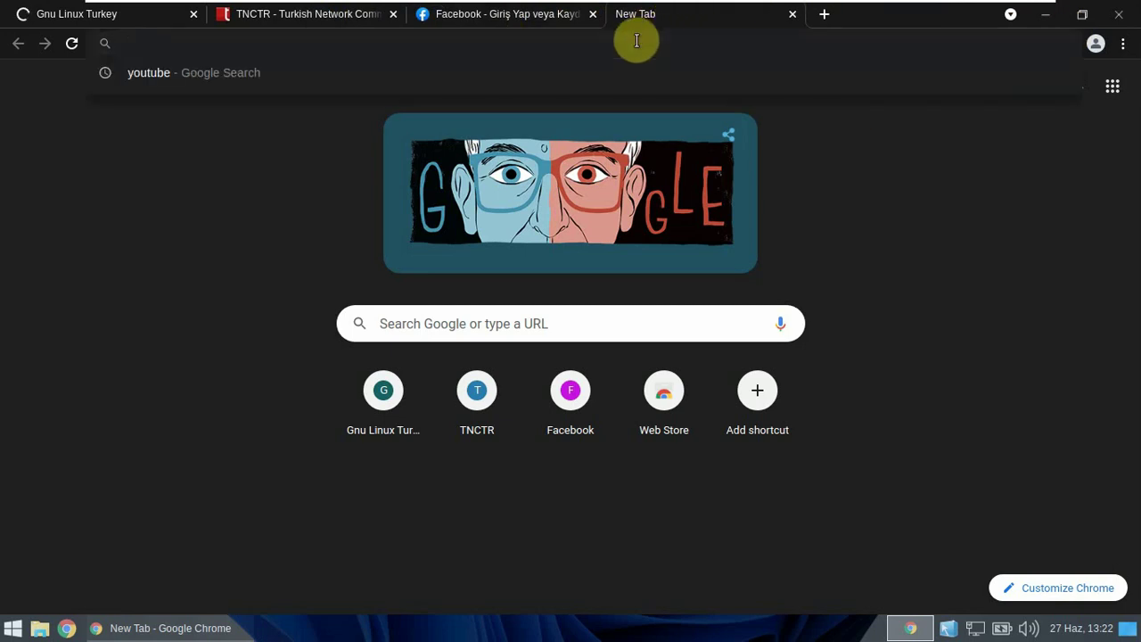
{"action": "type", "text": "youtube"}
{"action": "key", "text": "Return"}
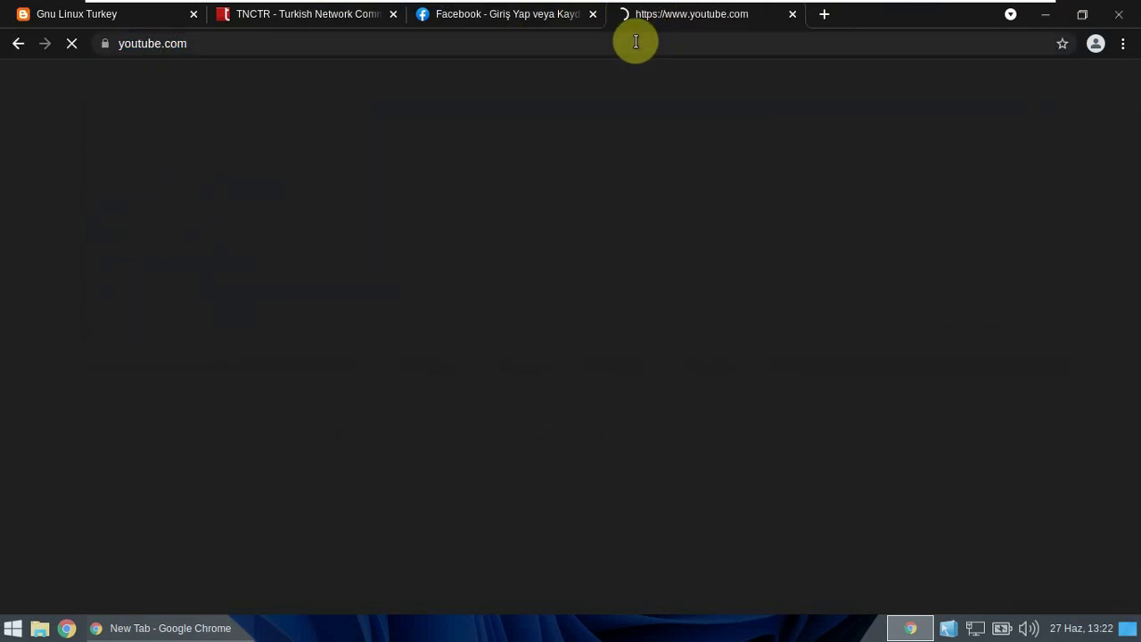
Check the Facebook login page, look through the TNCTR forum's topics and categories, and return to the Facebook tab
{"action": "left_click", "coordinate": [521, 21]}
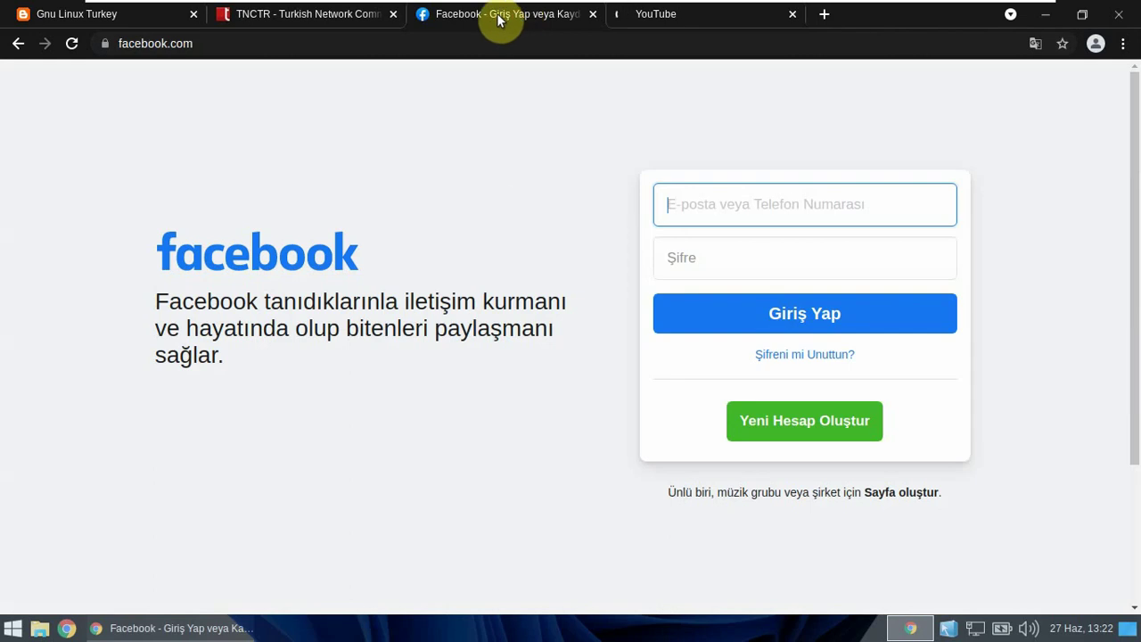
{"action": "left_click", "coordinate": [297, 16]}
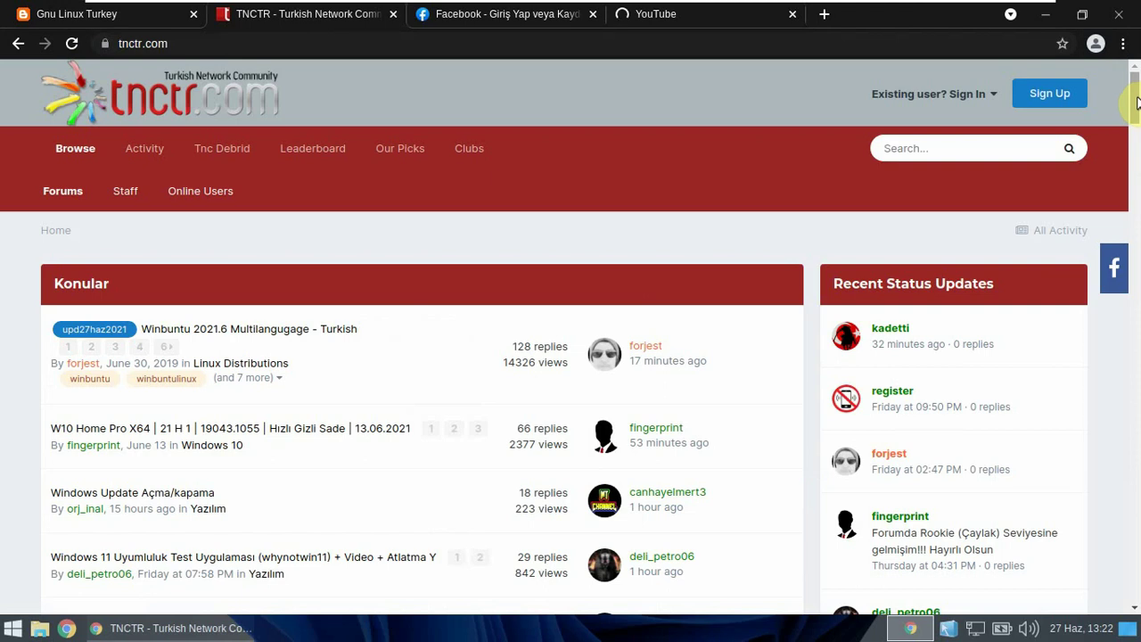
{"action": "scroll", "coordinate": [1136, 102], "scroll_direction": "down", "scroll_amount": 1}
{"action": "scroll", "coordinate": [1135, 103], "scroll_direction": "up", "scroll_amount": 1}
{"action": "scroll", "coordinate": [1136, 143], "scroll_direction": "down", "scroll_amount": 9}
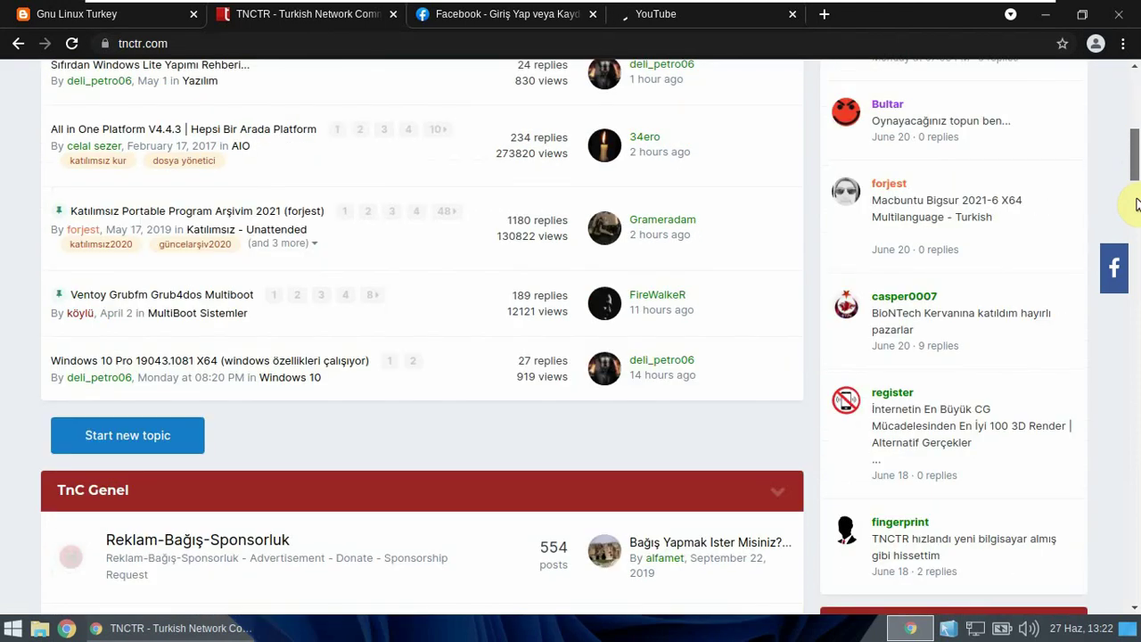
{"action": "scroll", "coordinate": [1136, 205], "scroll_direction": "down", "scroll_amount": 12}
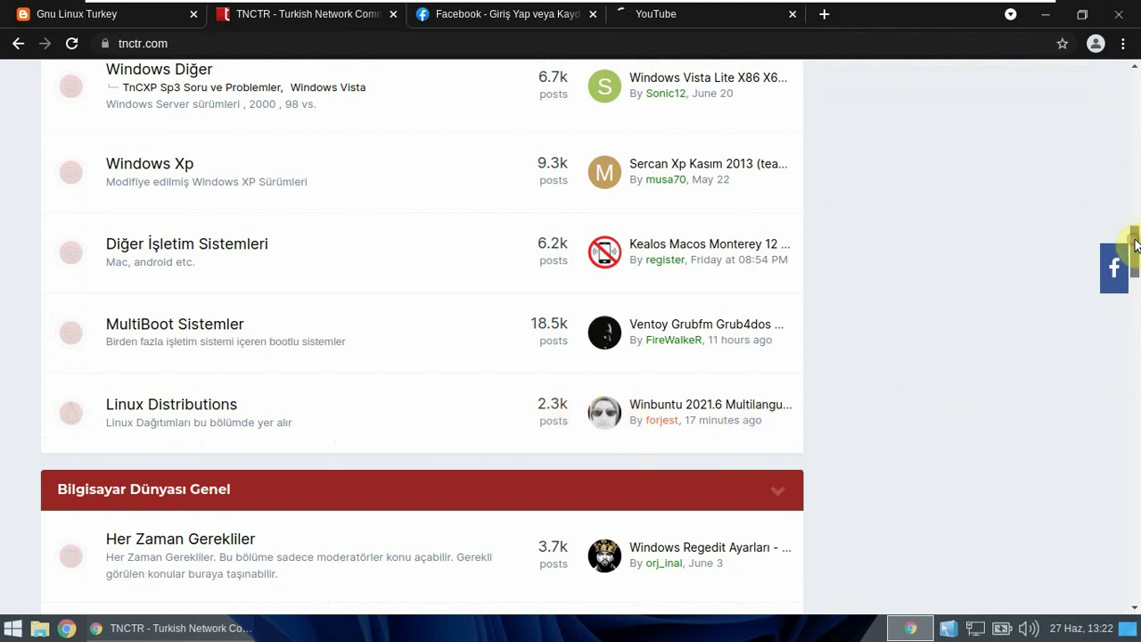
{"action": "left_click_drag", "start_coordinate": [1134, 245], "coordinate": [1131, 89]}
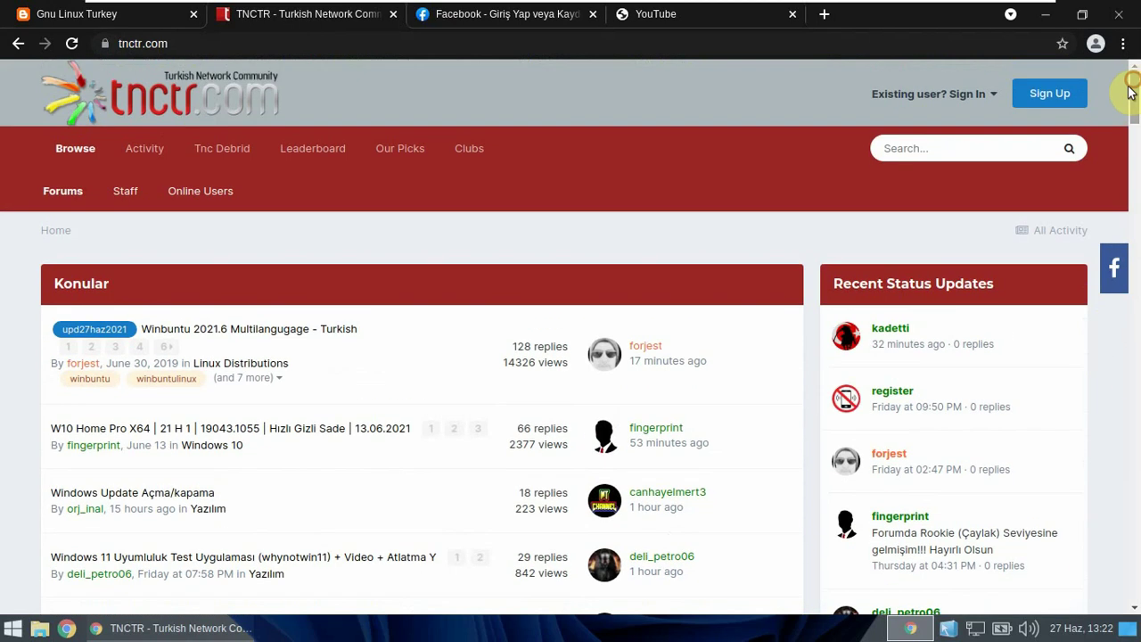
{"action": "left_click", "coordinate": [527, 16]}
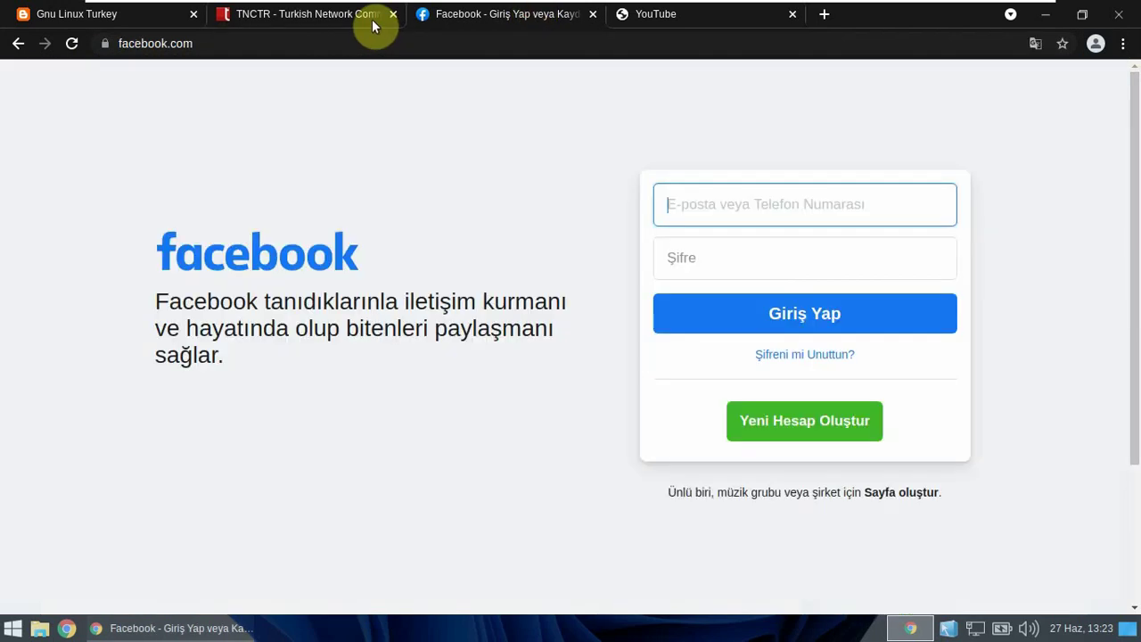
Play the video "şifa istemem balından" from YouTube's home page at full player volume, and close Chrome
{"action": "left_click", "coordinate": [352, 21]}
{"action": "left_click", "coordinate": [754, 21]}
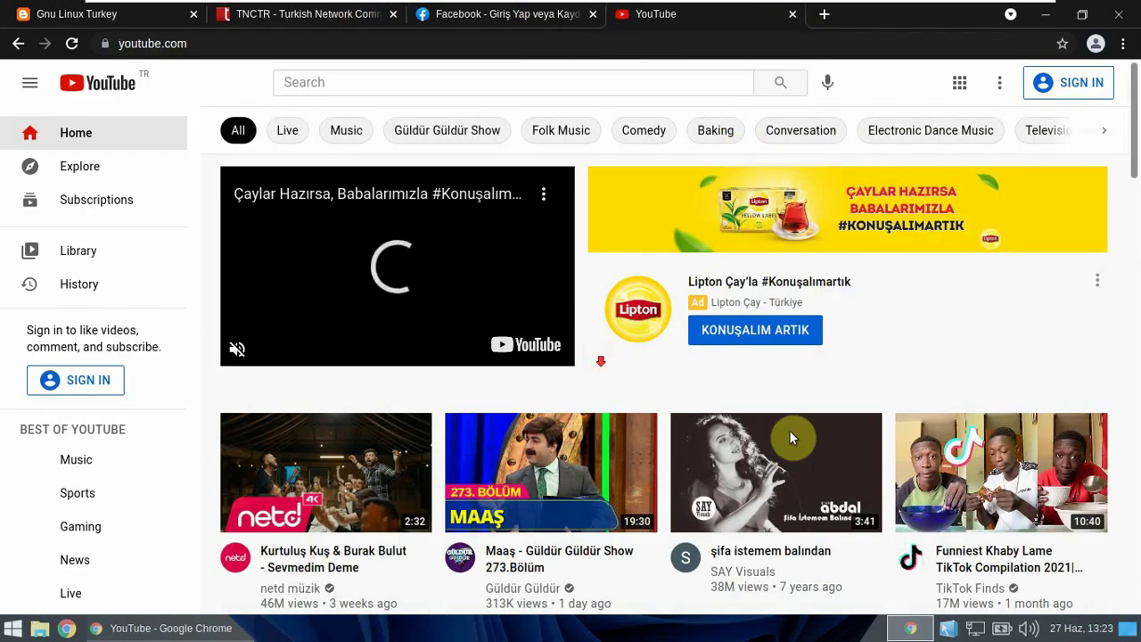
{"action": "left_click", "coordinate": [755, 433]}
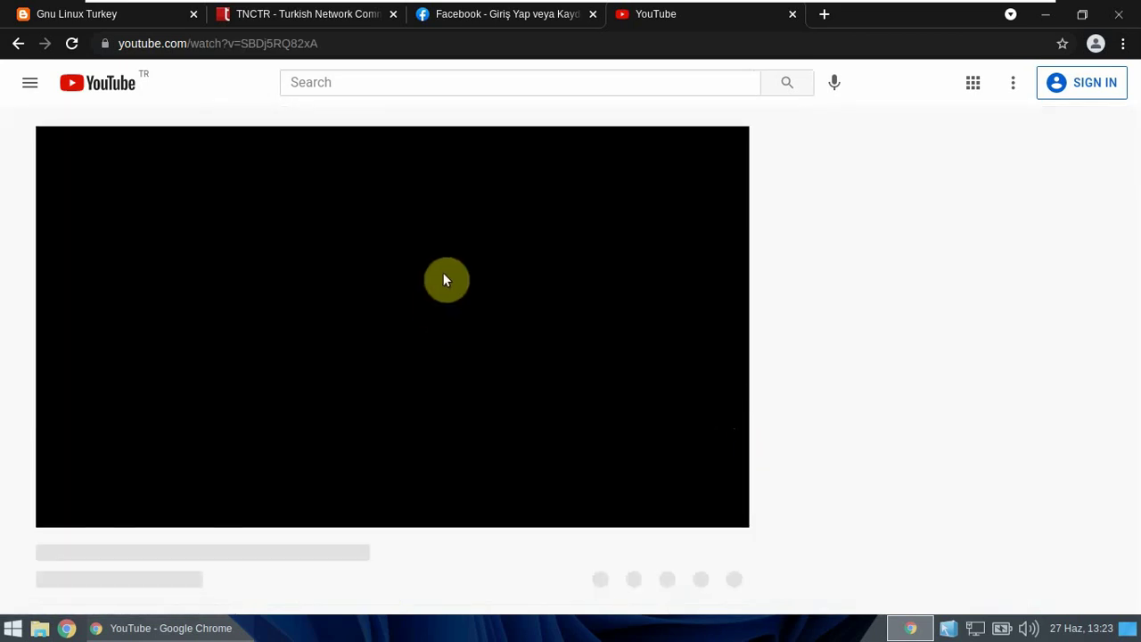
{"action": "left_click", "coordinate": [1029, 628]}
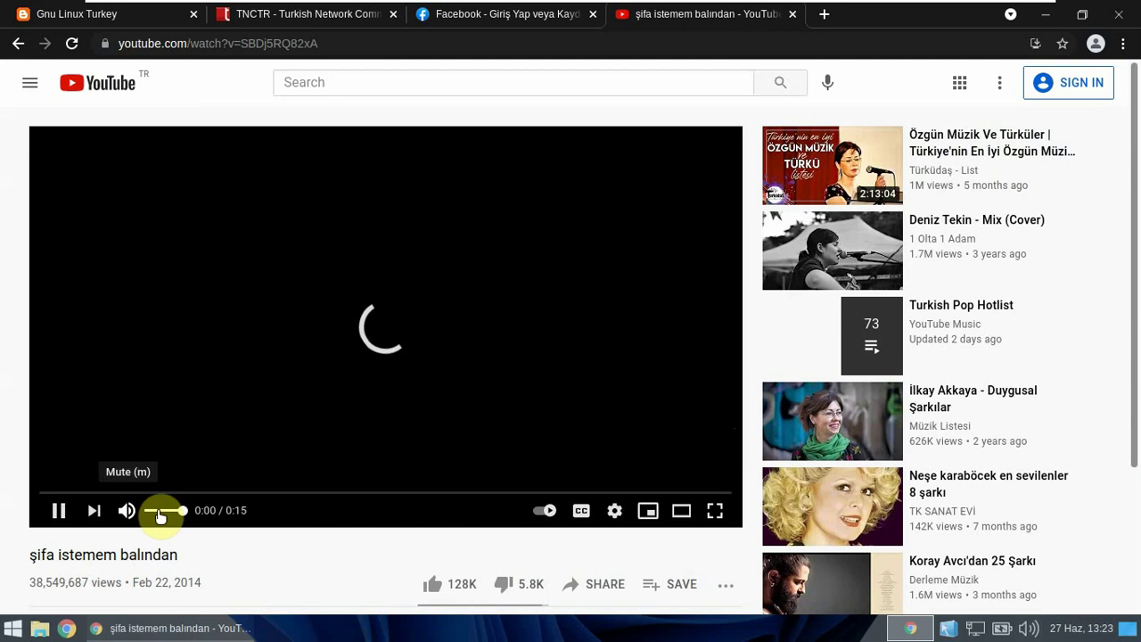
{"action": "left_click", "coordinate": [158, 513]}
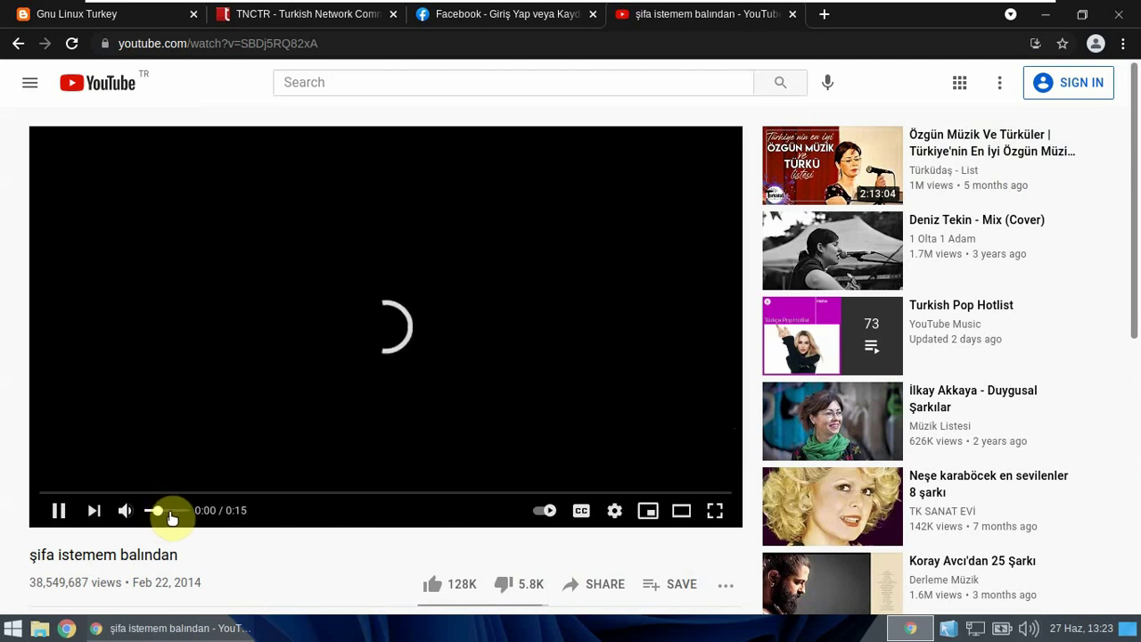
{"action": "left_click", "coordinate": [183, 511]}
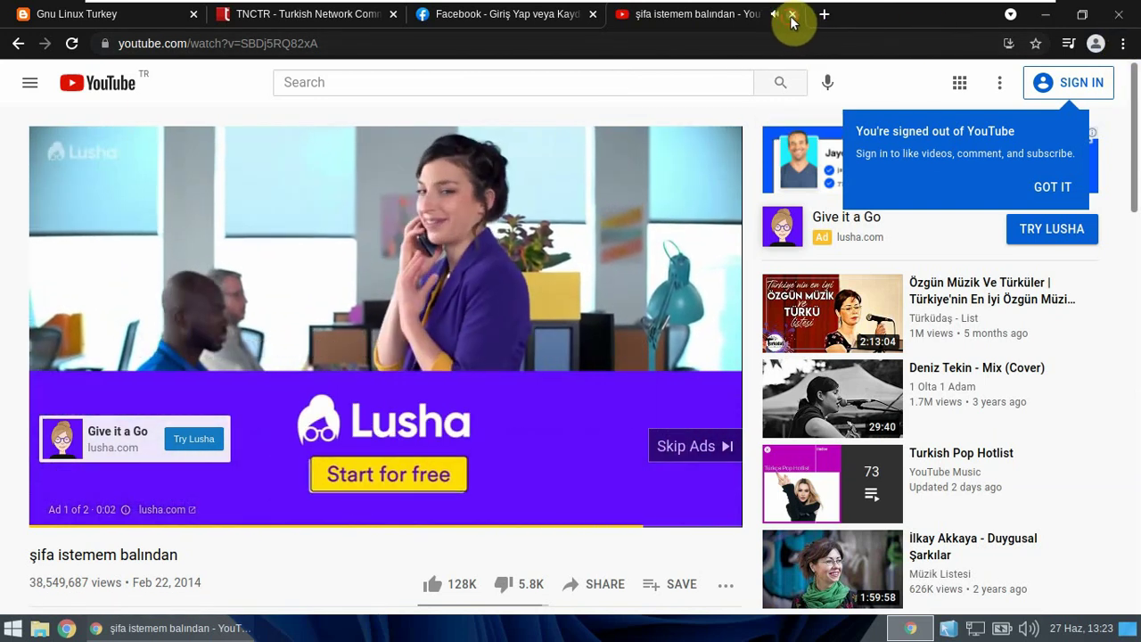
{"action": "left_click", "coordinate": [792, 14]}
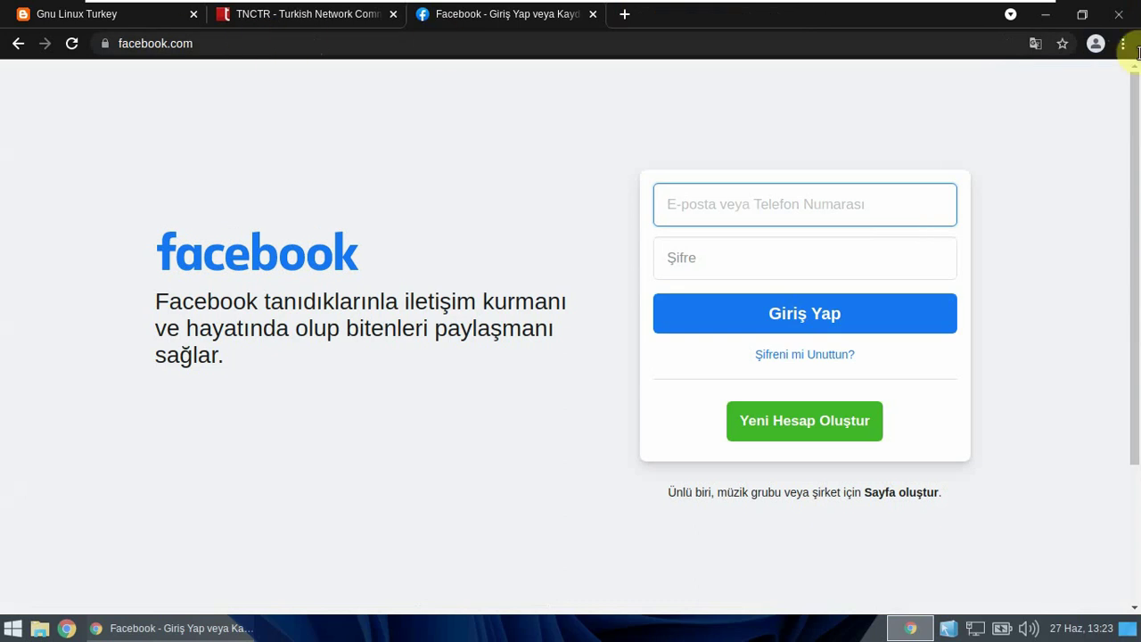
{"action": "left_click", "coordinate": [1118, 14]}
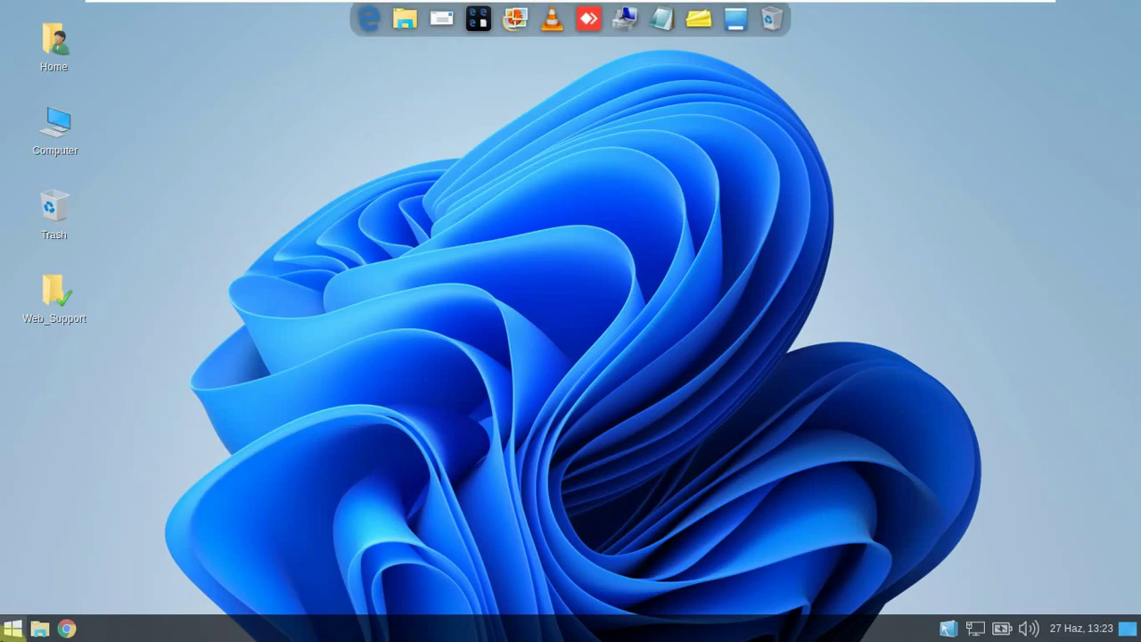
Launch BleachBit, preview the cleanup with its preselected items, and close it
{"action": "left_click", "coordinate": [12, 630]}
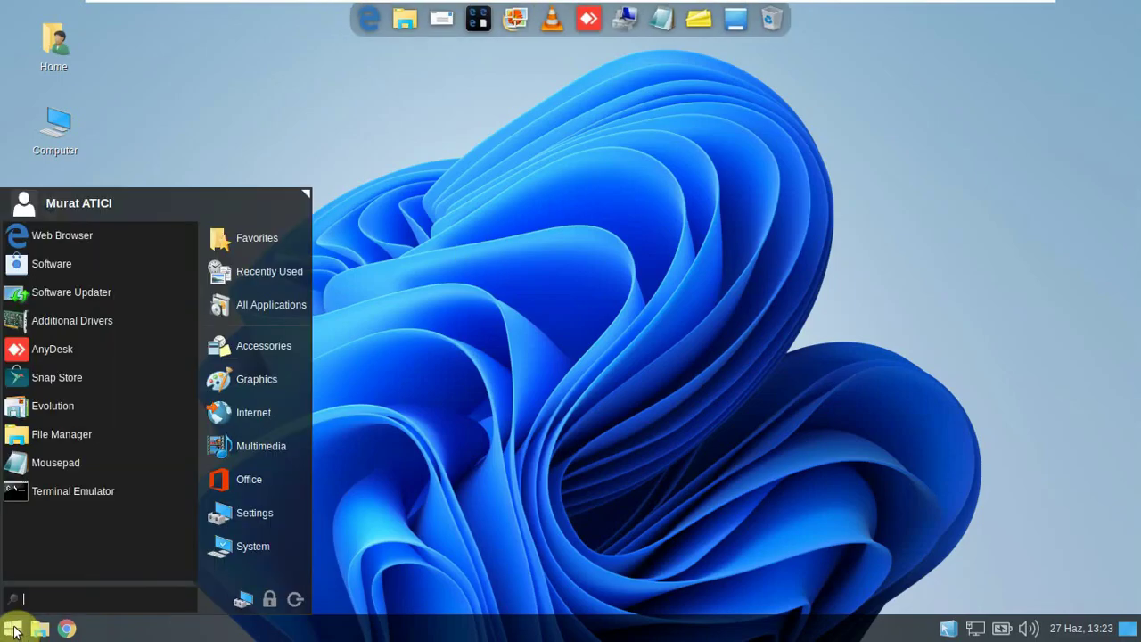
{"action": "left_click", "coordinate": [233, 528]}
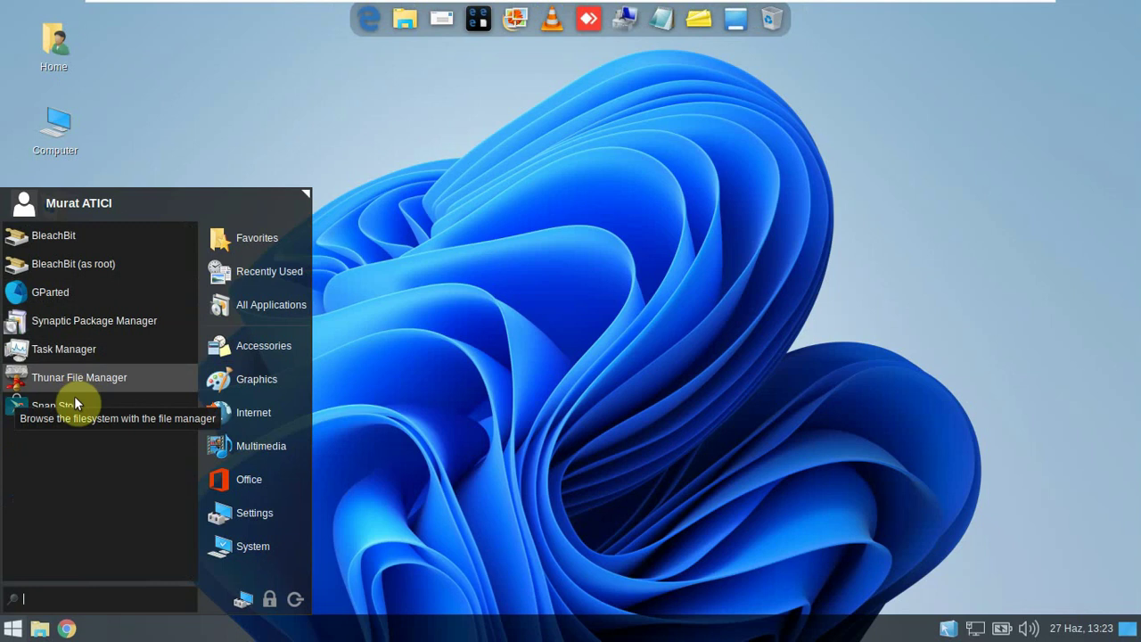
{"action": "left_click", "coordinate": [104, 232]}
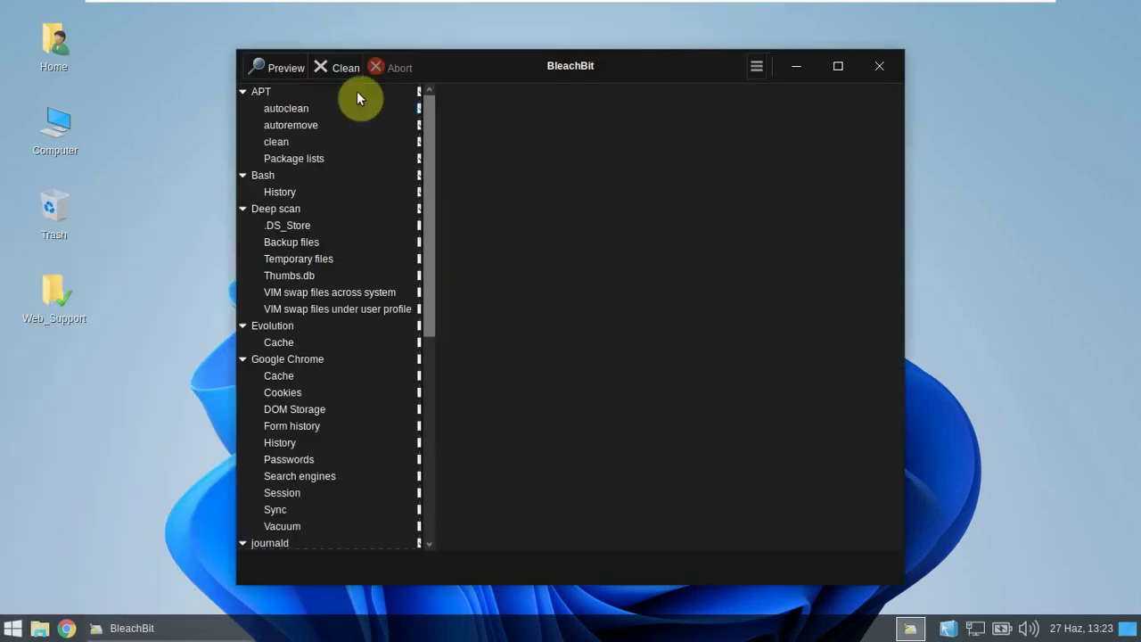
{"action": "left_click", "coordinate": [283, 68]}
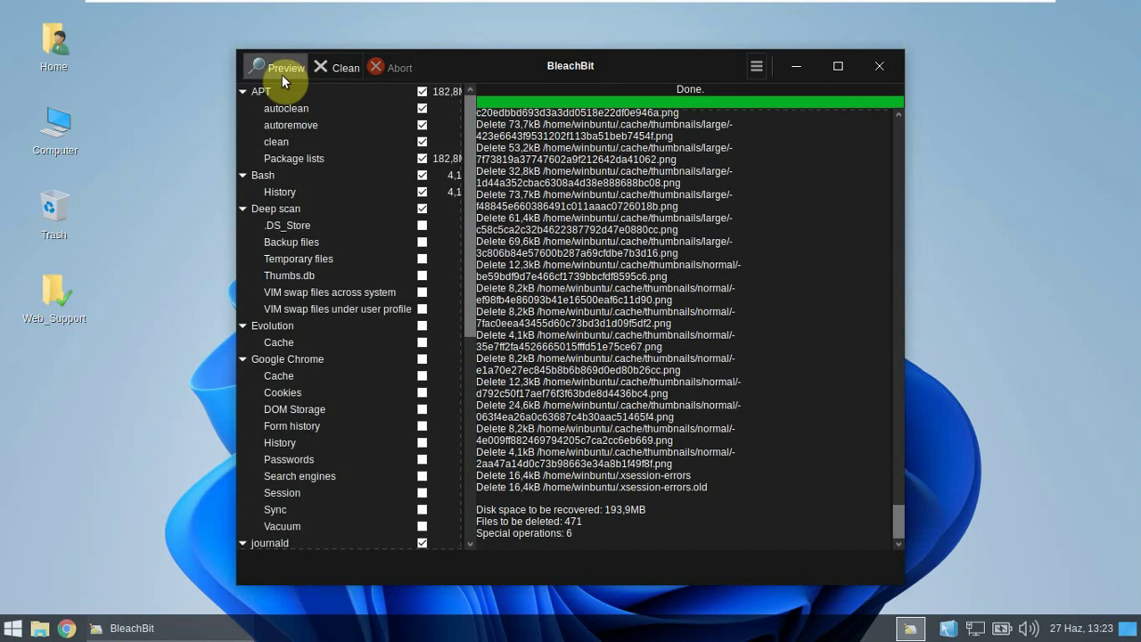
{"action": "left_click", "coordinate": [880, 64]}
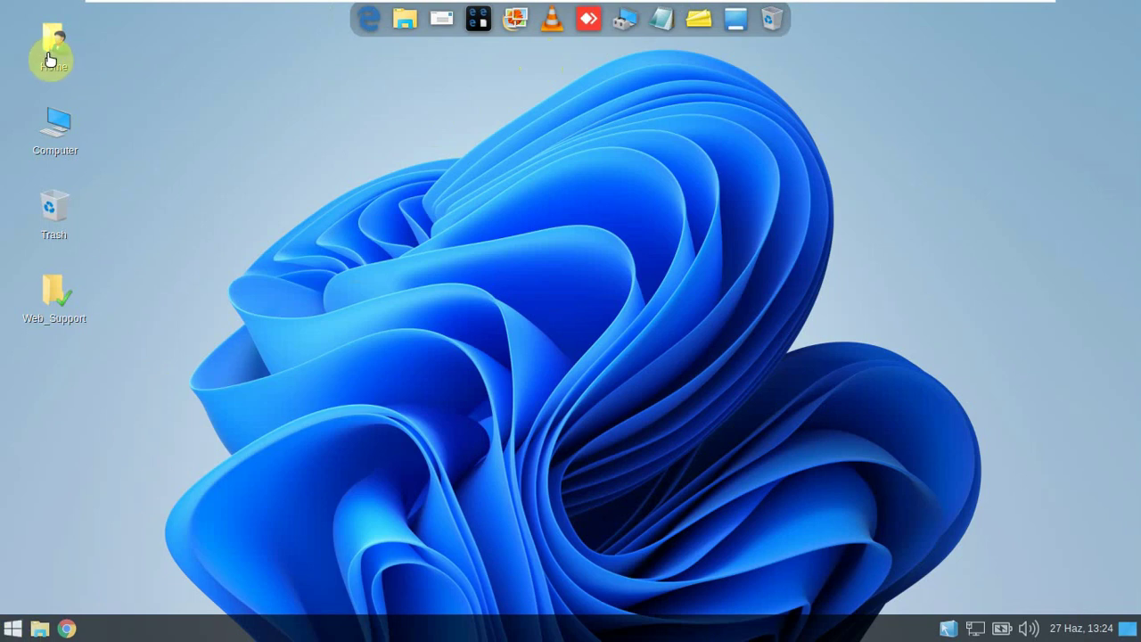
Open the Computer location from the desktop, look over its items, and close the window
{"action": "double_click", "coordinate": [51, 132]}
{"action": "left_click_drag", "start_coordinate": [441, 296], "coordinate": [202, 180]}
{"action": "left_click", "coordinate": [527, 89]}
Open the Web_Support folder, view the 3.YouTube_Mychannel shortcut's page, and close the browser
{"action": "double_click", "coordinate": [54, 293]}
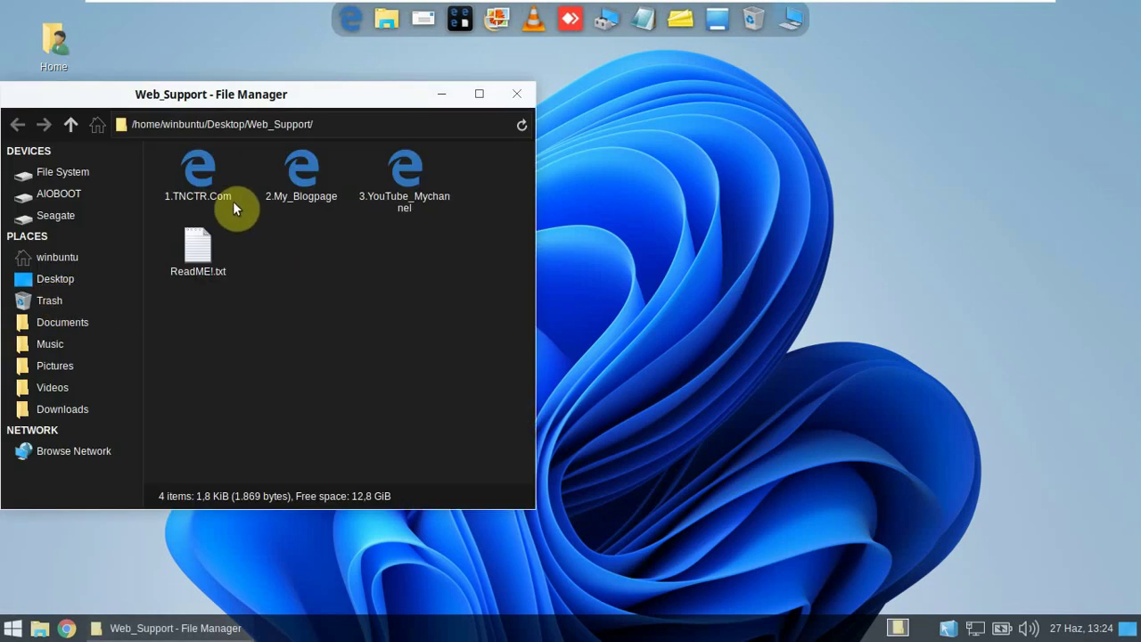
{"action": "left_click", "coordinate": [286, 214]}
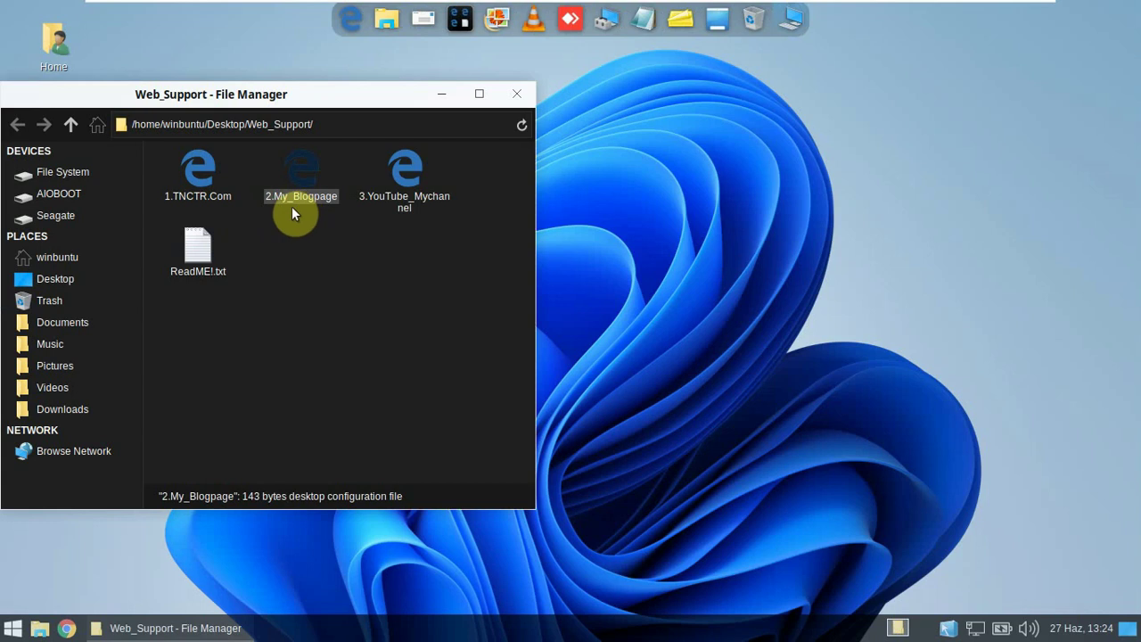
{"action": "left_click_drag", "start_coordinate": [473, 247], "coordinate": [402, 212]}
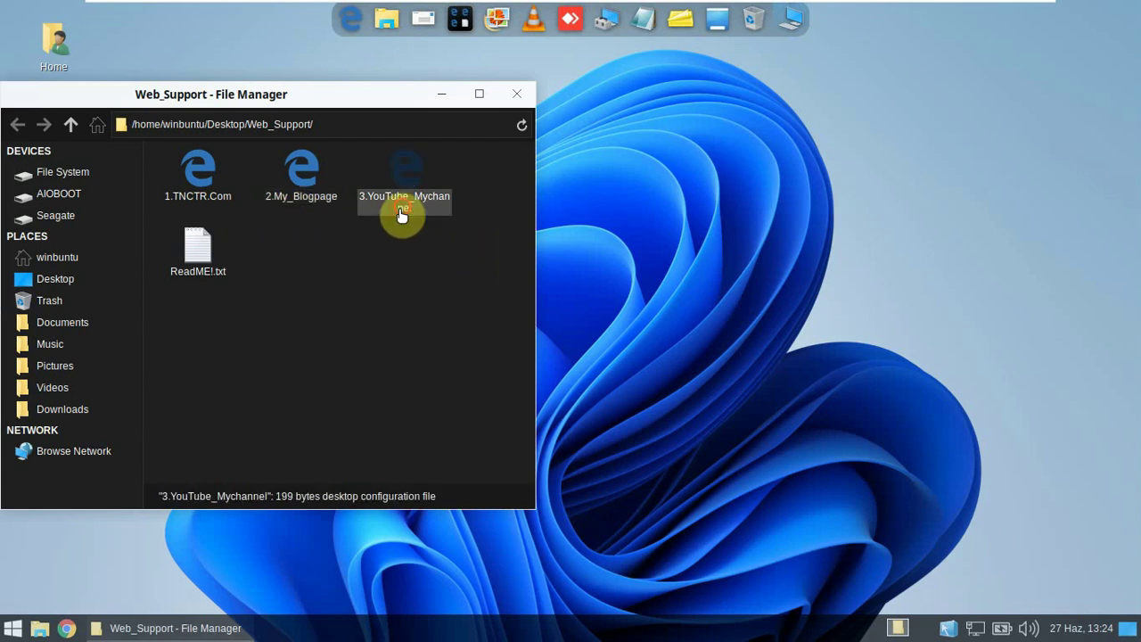
{"action": "double_click", "coordinate": [395, 210]}
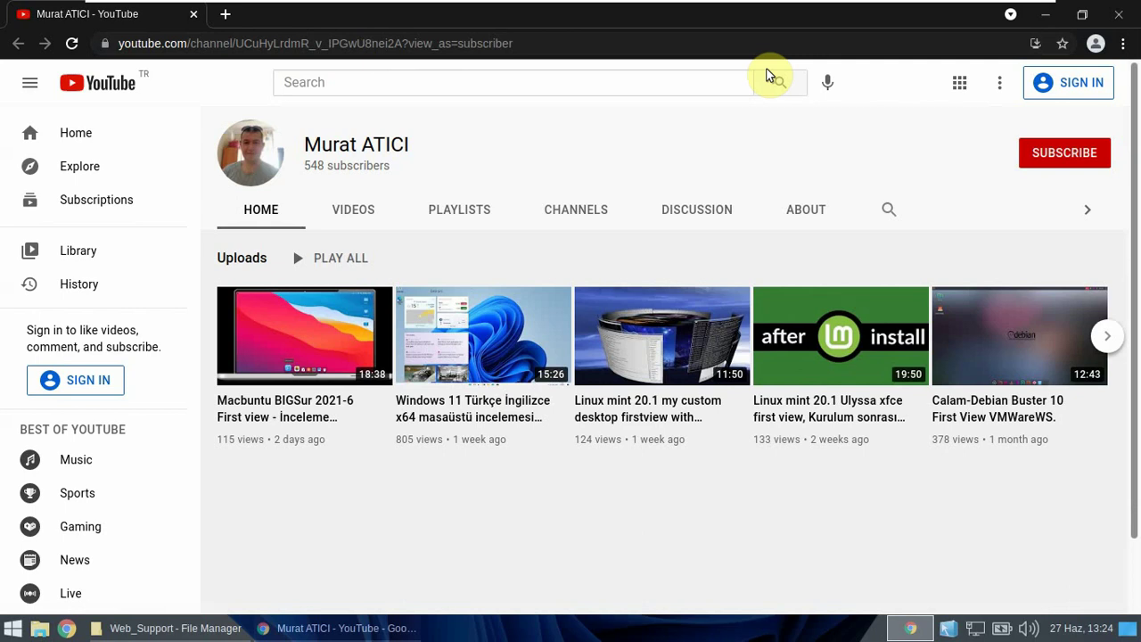
{"action": "mouse_move", "coordinate": [437, 452]}
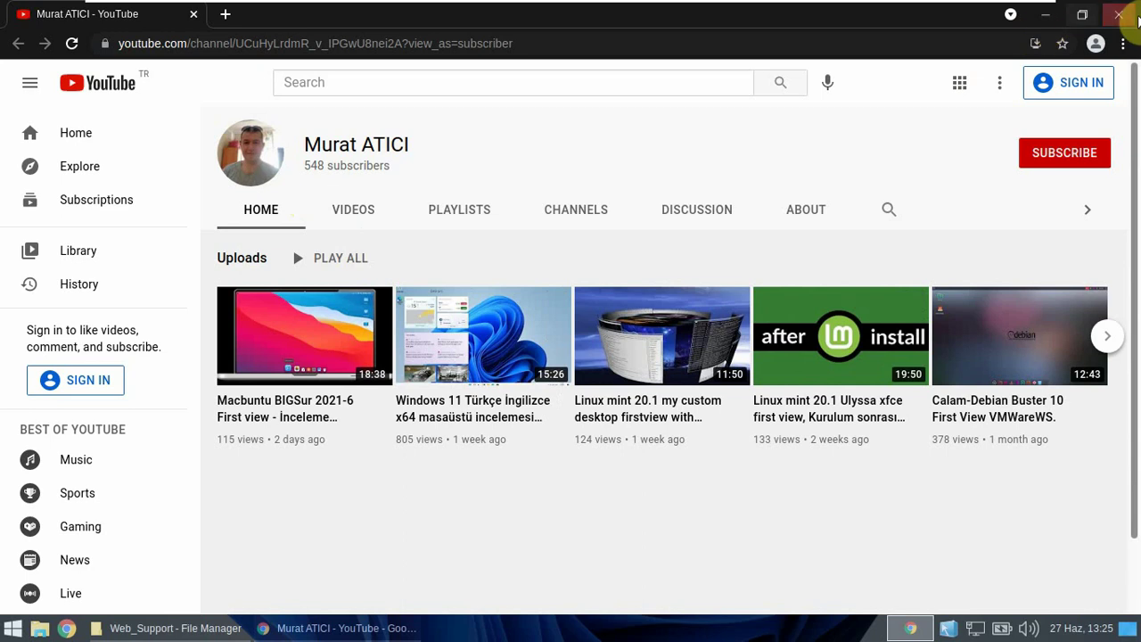
{"action": "left_click", "coordinate": [1118, 22]}
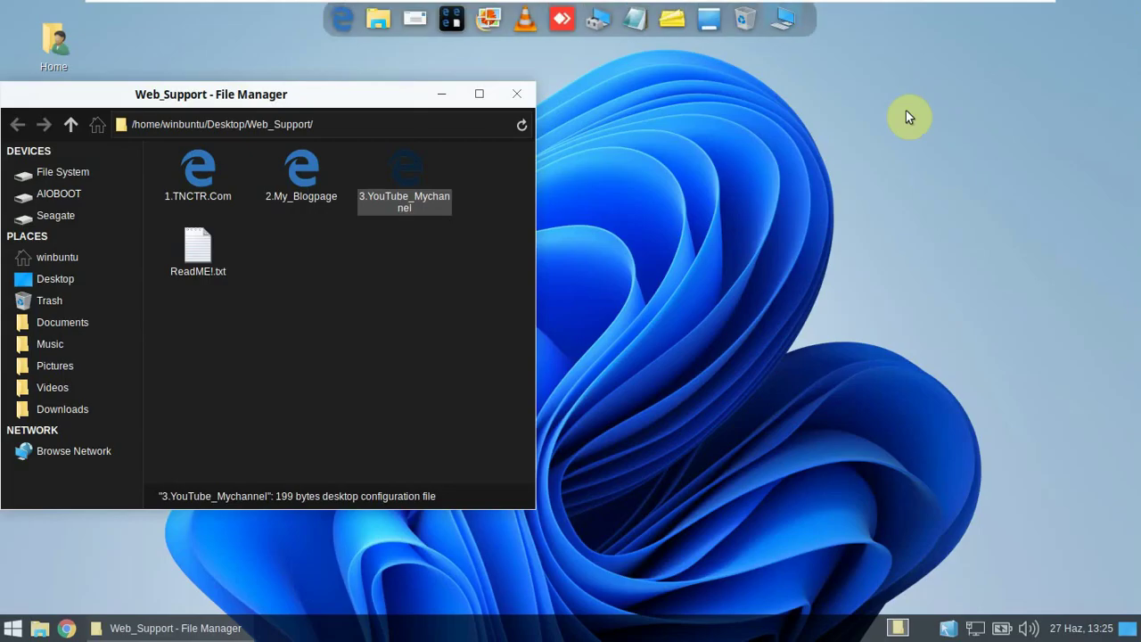
Check the three web shortcuts, read ReadME!.txt in the Web_Support folder, and close the text file and folder windows
{"action": "left_click", "coordinate": [385, 301]}
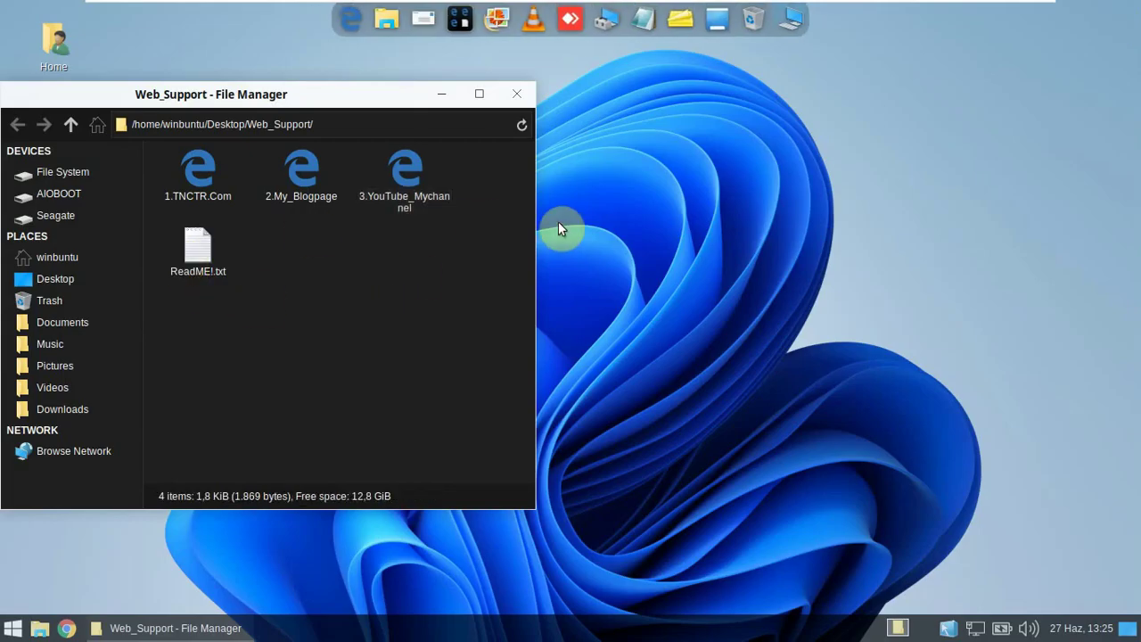
{"action": "left_click_drag", "start_coordinate": [477, 217], "coordinate": [144, 180]}
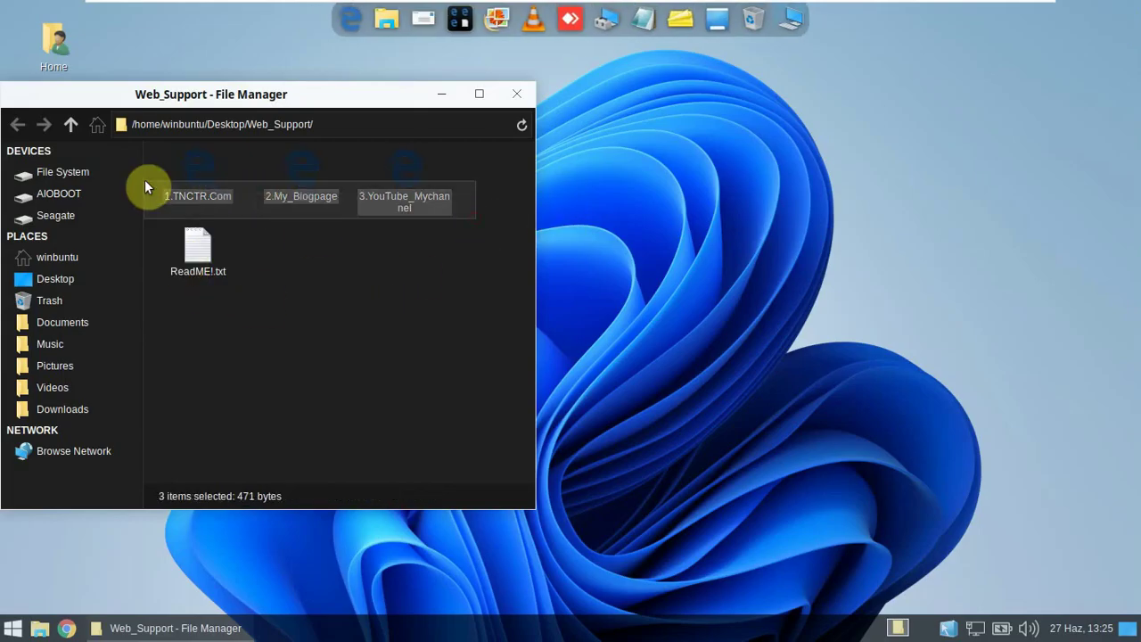
{"action": "double_click", "coordinate": [225, 273]}
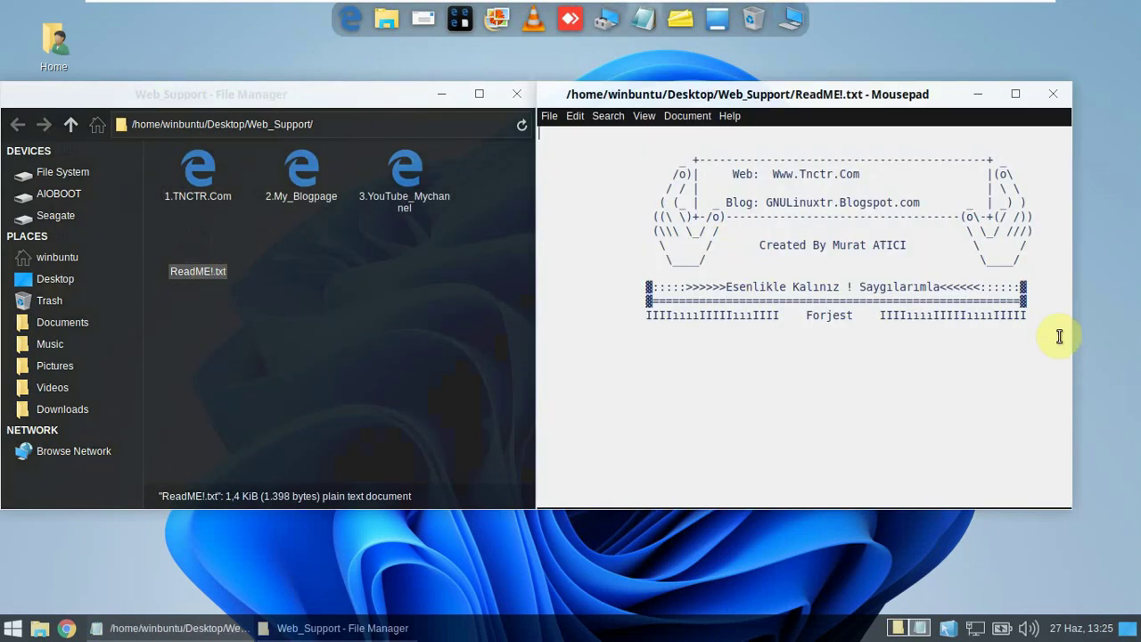
{"action": "left_click_drag", "start_coordinate": [1059, 336], "coordinate": [683, 161]}
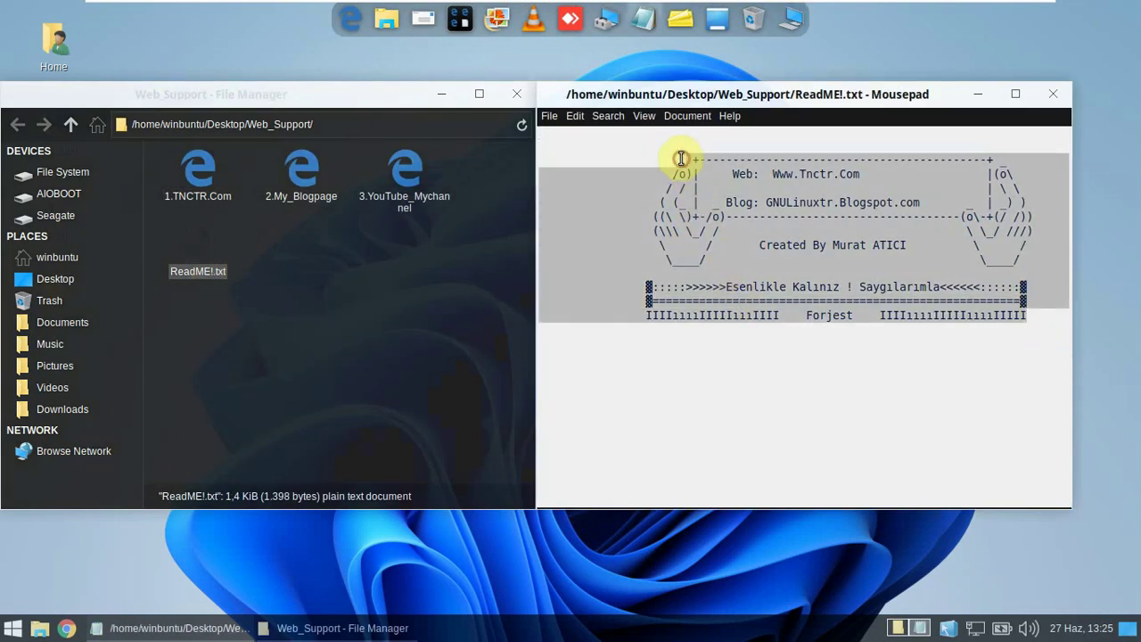
{"action": "left_click", "coordinate": [681, 159]}
{"action": "left_click", "coordinate": [1053, 93]}
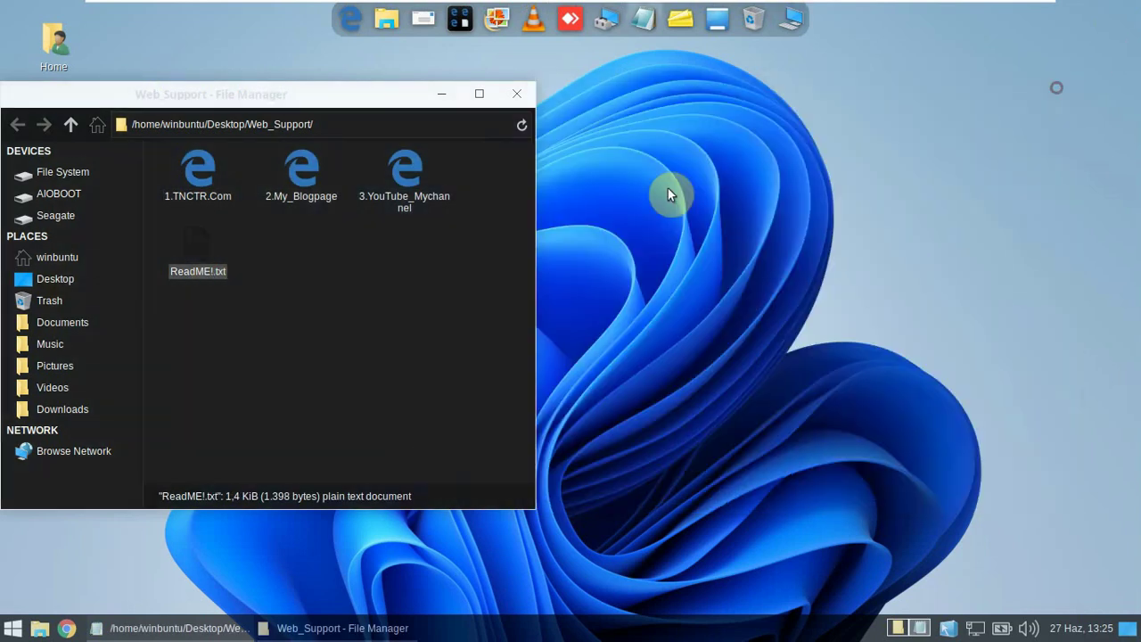
{"action": "left_click", "coordinate": [517, 94]}
{"action": "left_click", "coordinate": [51, 312]}
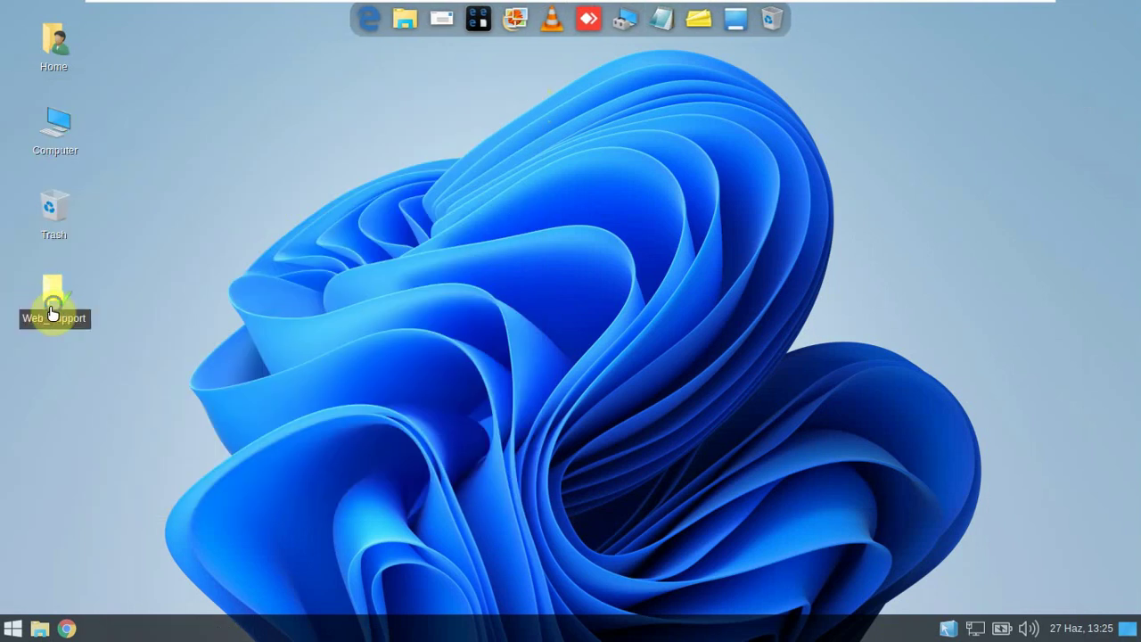
{"action": "right_click", "coordinate": [51, 312]}
{"action": "left_click", "coordinate": [198, 251]}
{"action": "left_click", "coordinate": [113, 412]}
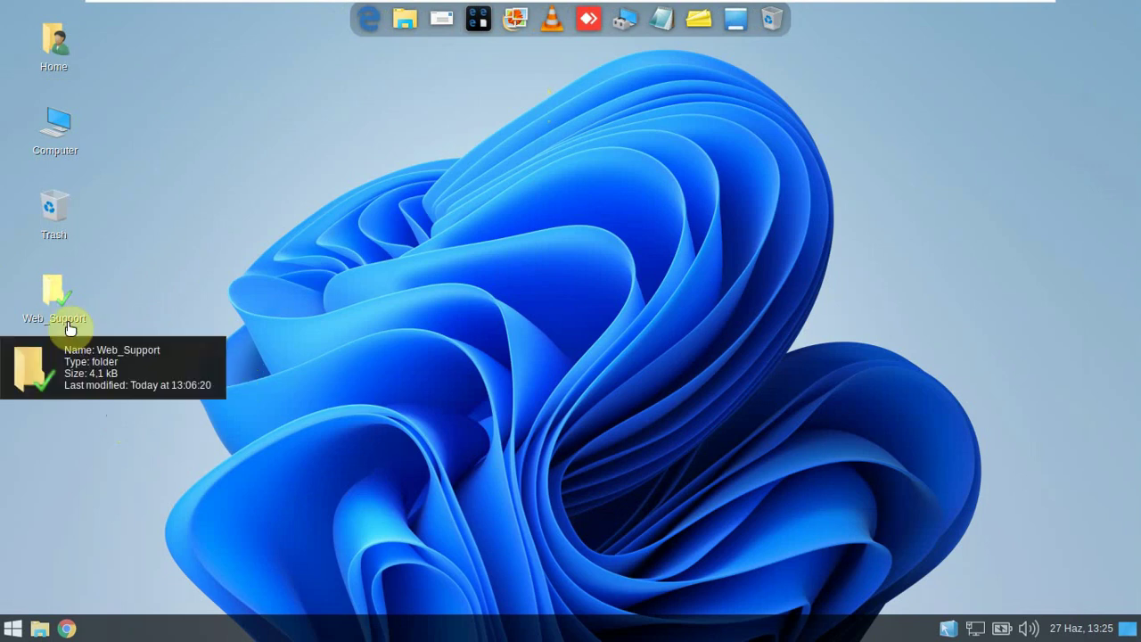
Open Mousepad, check its About information, and close the editor
{"action": "left_click", "coordinate": [662, 34]}
{"action": "left_click", "coordinate": [196, 116]}
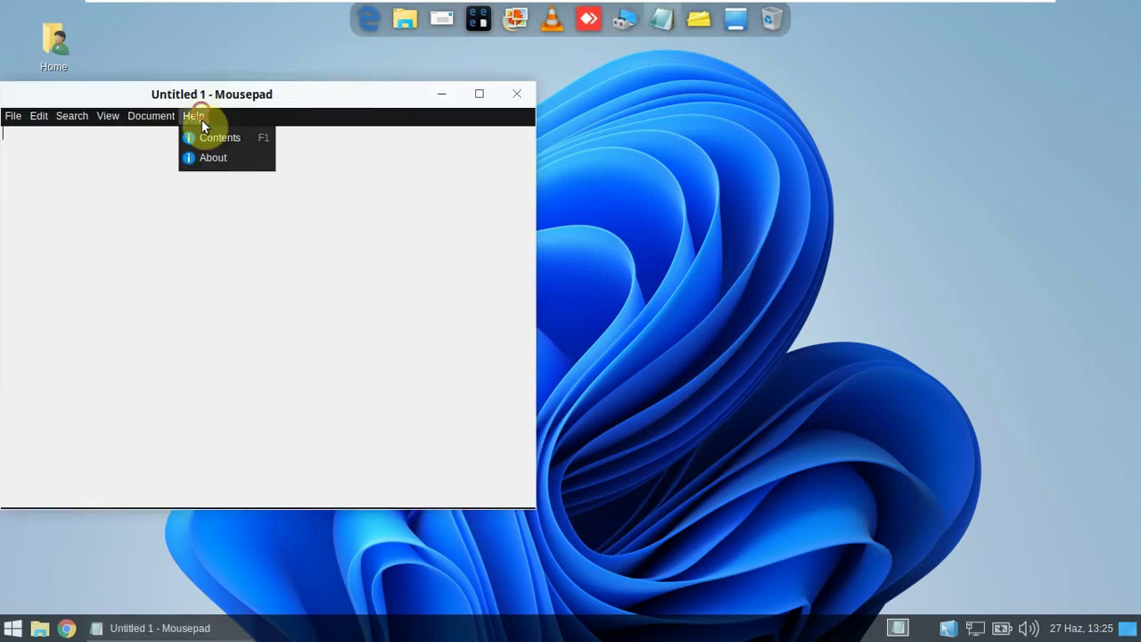
{"action": "left_click", "coordinate": [203, 164]}
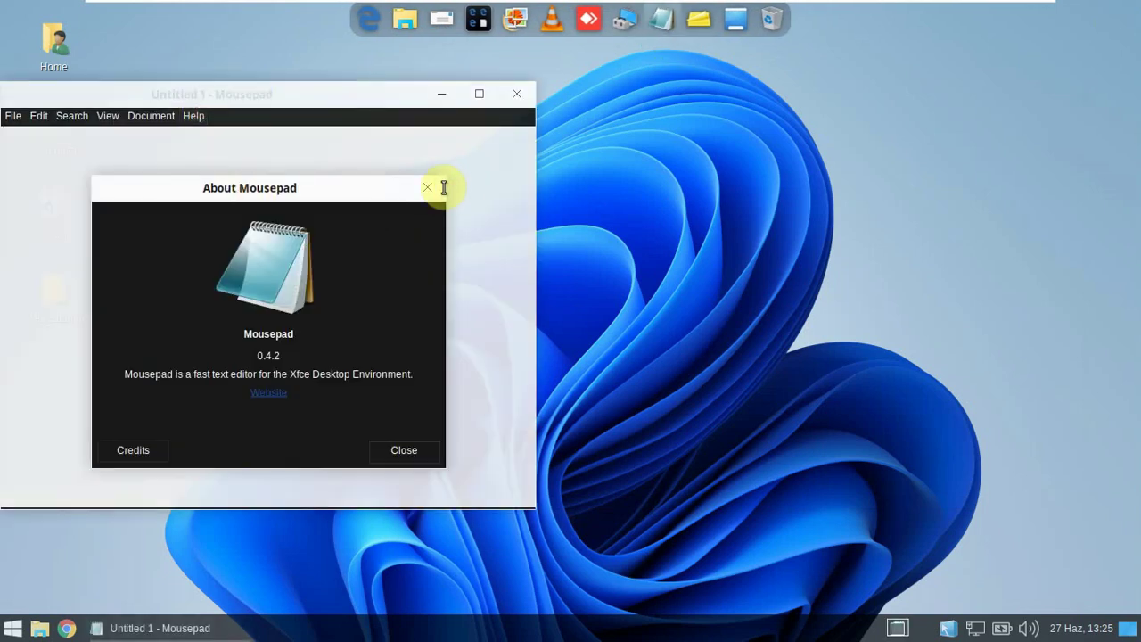
{"action": "left_click", "coordinate": [429, 187]}
{"action": "left_click", "coordinate": [518, 94]}
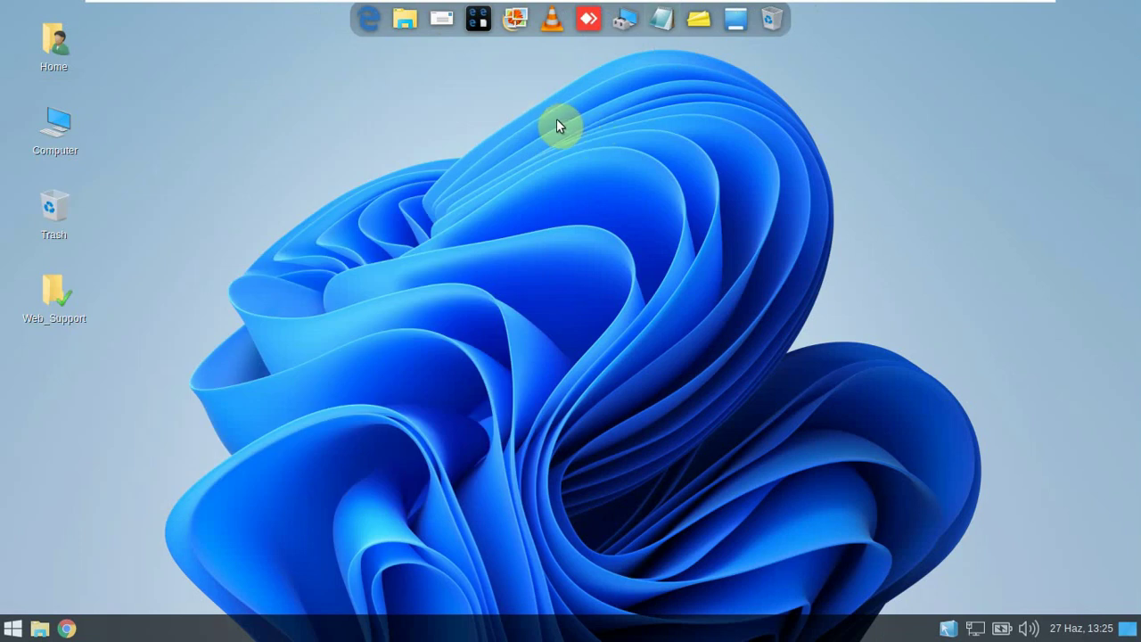
Look over the desktop dock's own options, such as Quit and Preferences, and dismiss them
{"action": "right_click", "coordinate": [540, 20]}
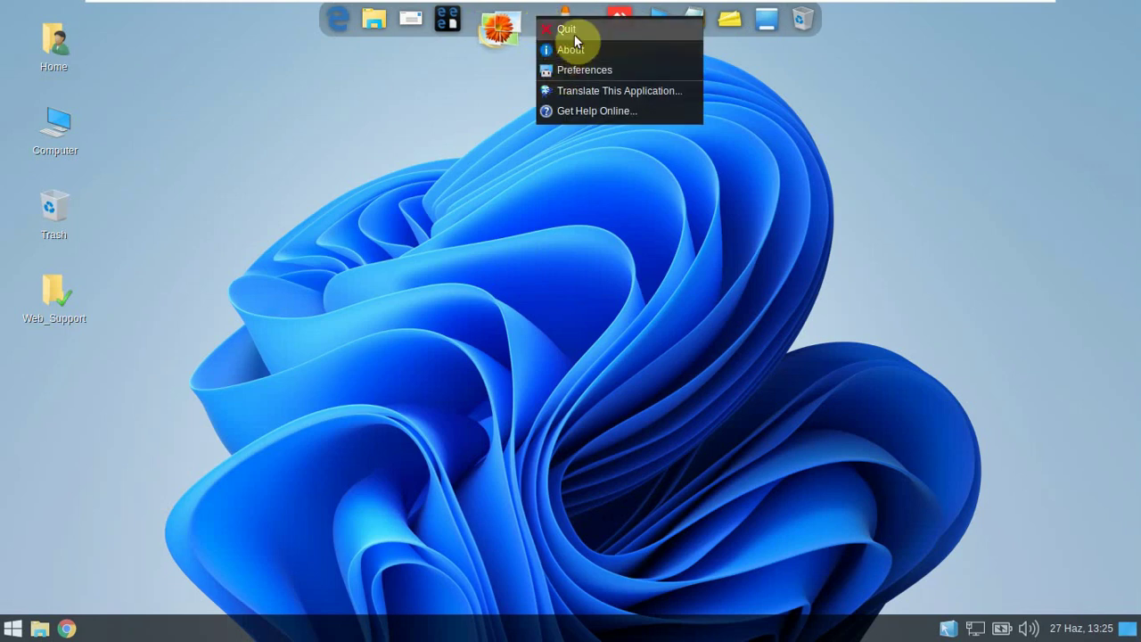
{"action": "left_click", "coordinate": [472, 97]}
Search the installed applications for "star" and open the application autostart list in Session and Startup
{"action": "left_click", "coordinate": [9, 633]}
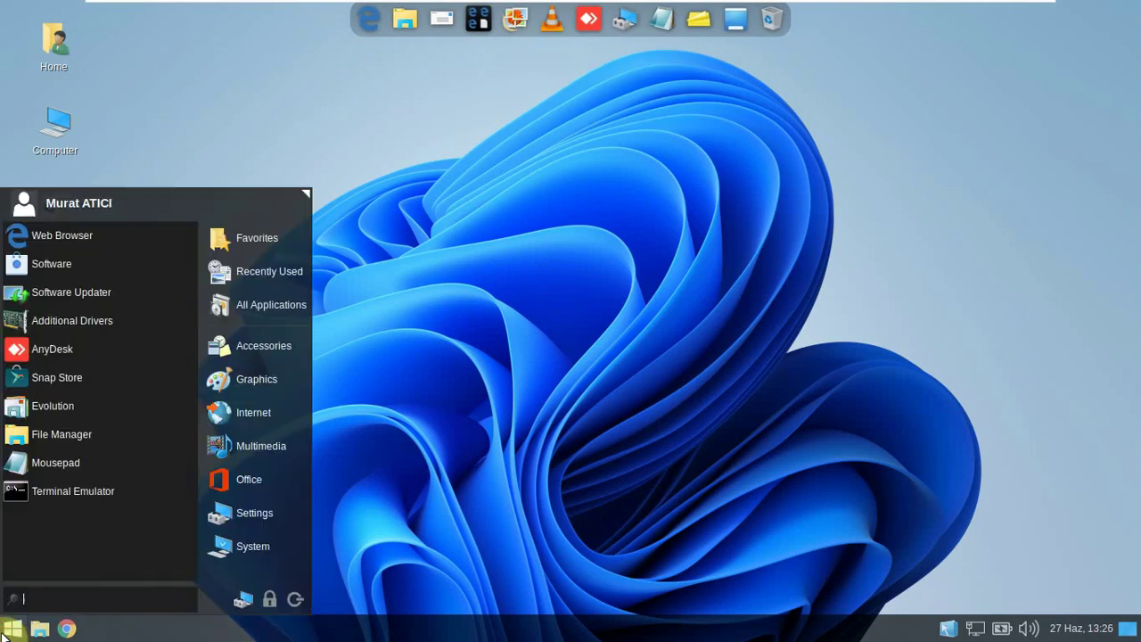
{"action": "type", "text": "star"}
{"action": "left_click", "coordinate": [93, 240]}
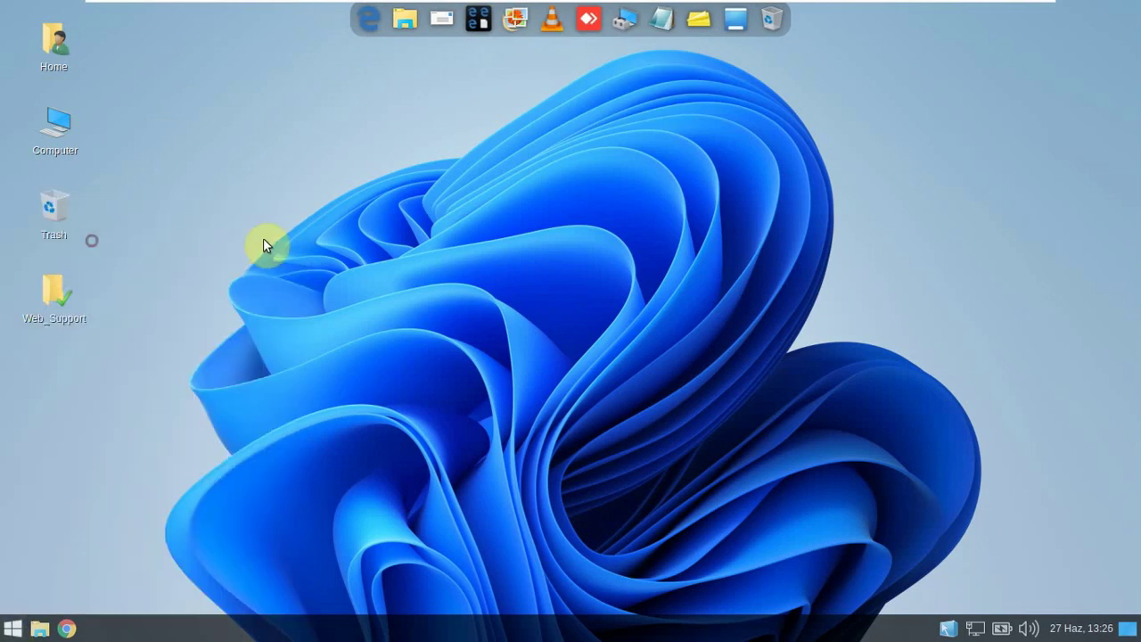
{"action": "left_click", "coordinate": [433, 181]}
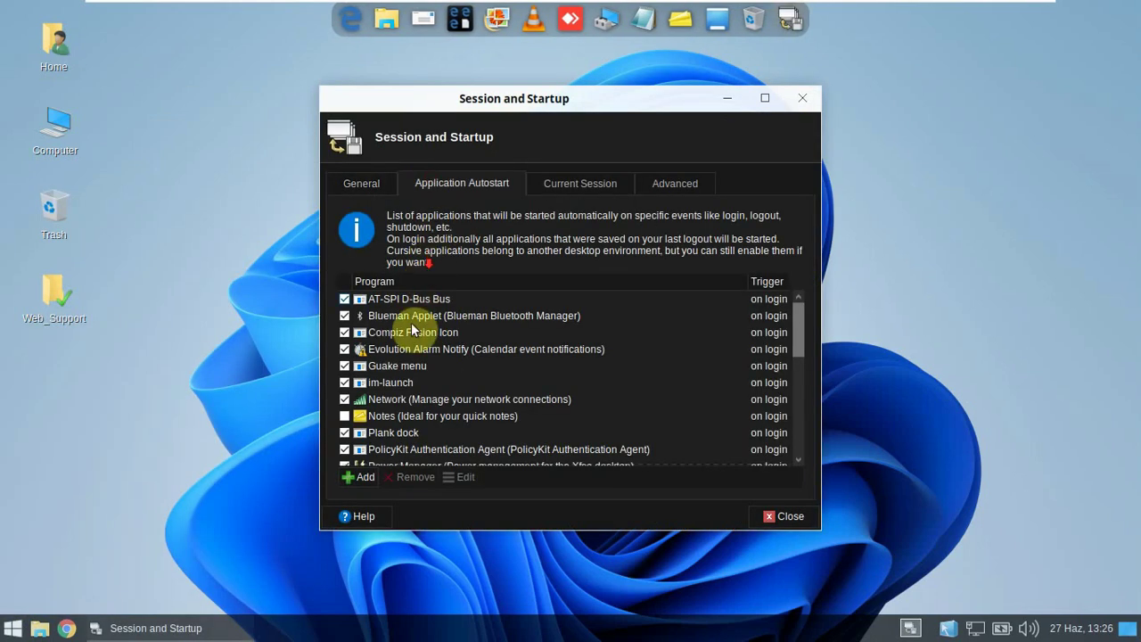
Disable the Plank dock's automatic start at login, and enable it again
{"action": "left_click", "coordinate": [379, 433]}
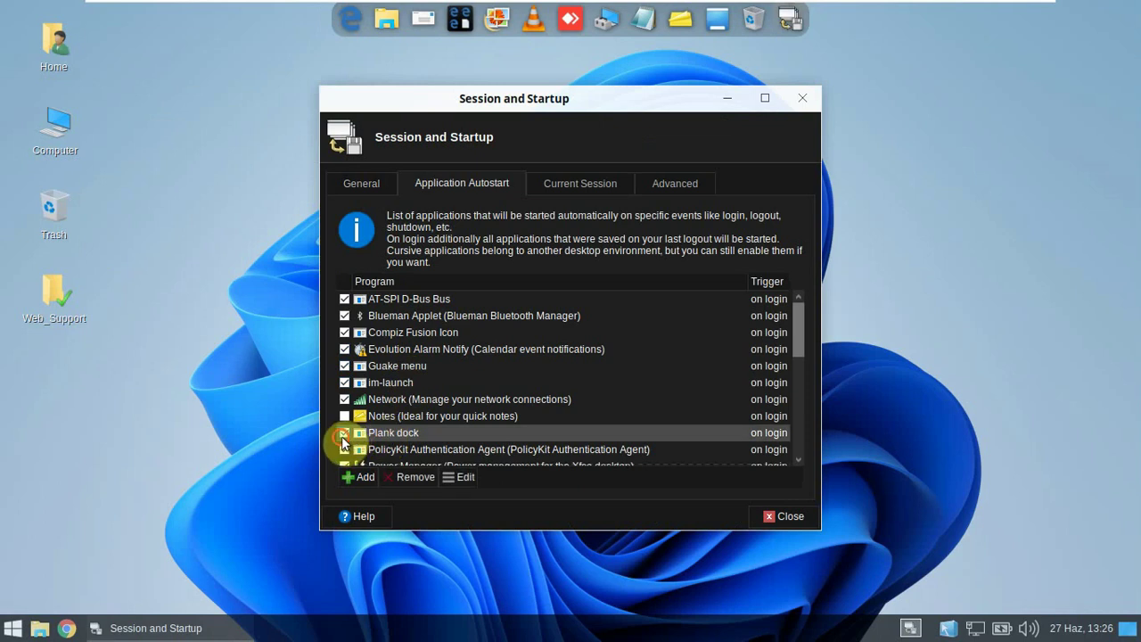
{"action": "left_click", "coordinate": [345, 434]}
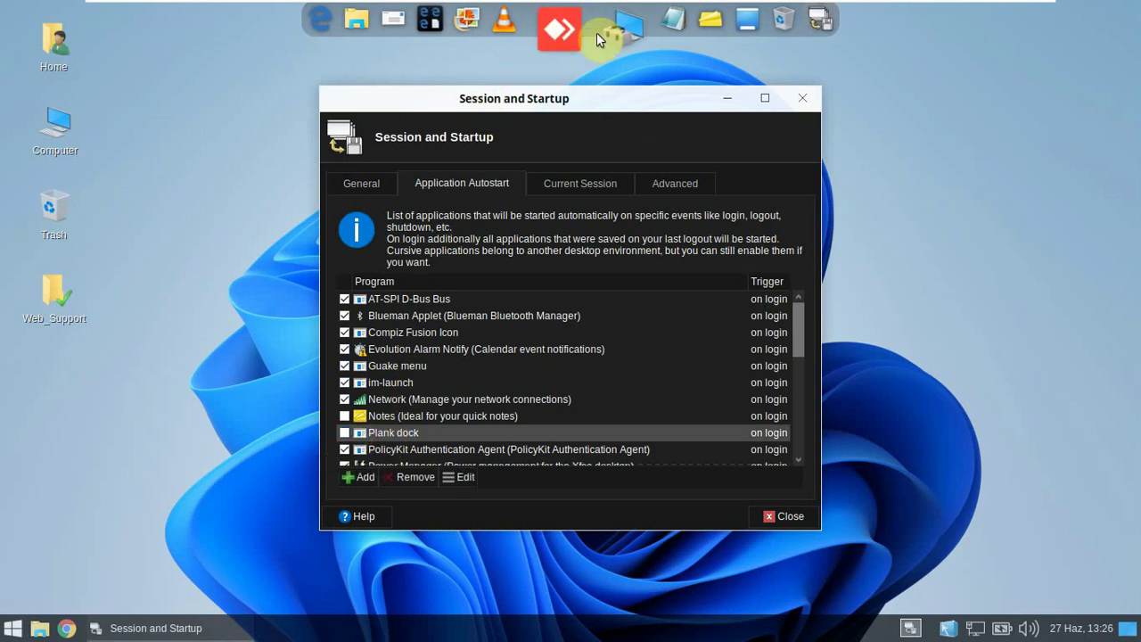
{"action": "left_click", "coordinate": [344, 433]}
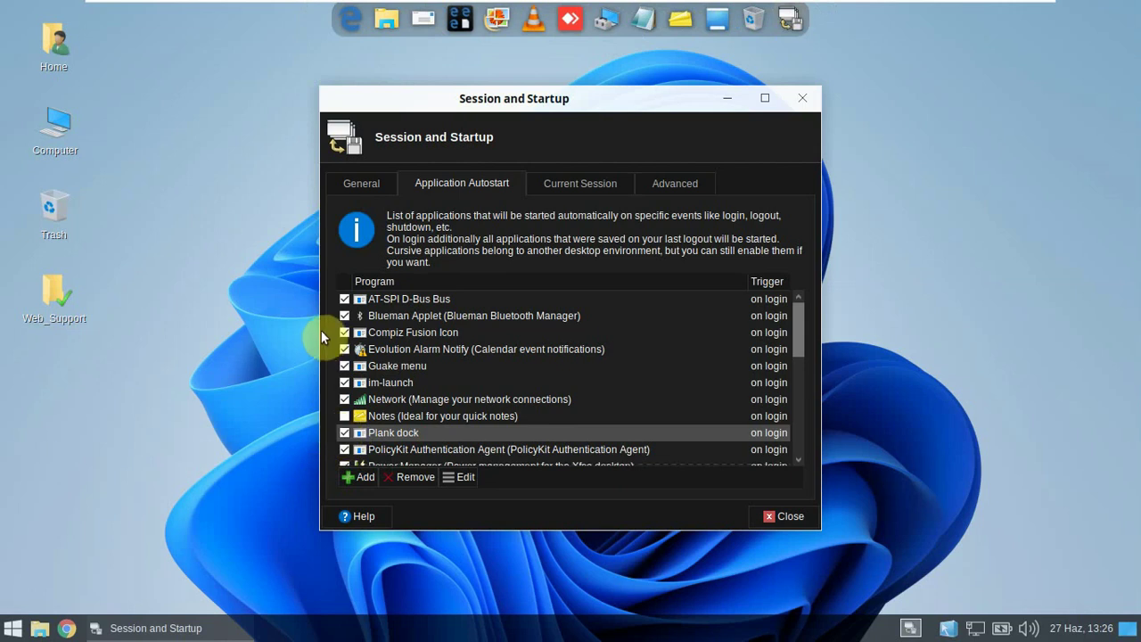
Disable the Compiz Fusion Icon's automatic start at login in the application autostart list
{"action": "left_click", "coordinate": [345, 333]}
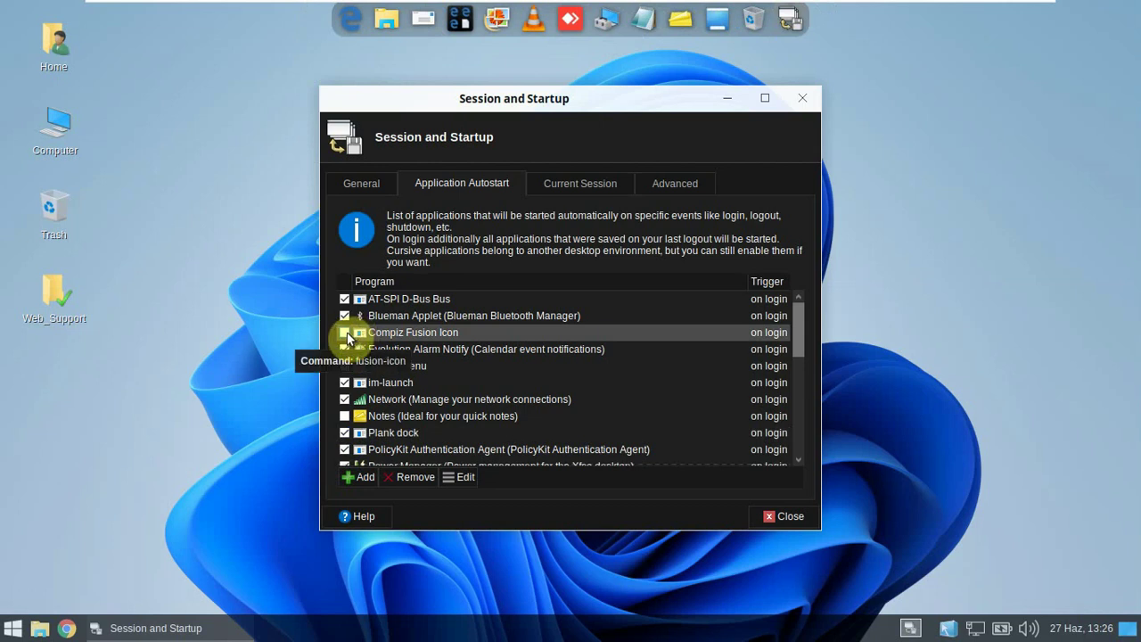
{"action": "left_click", "coordinate": [346, 334]}
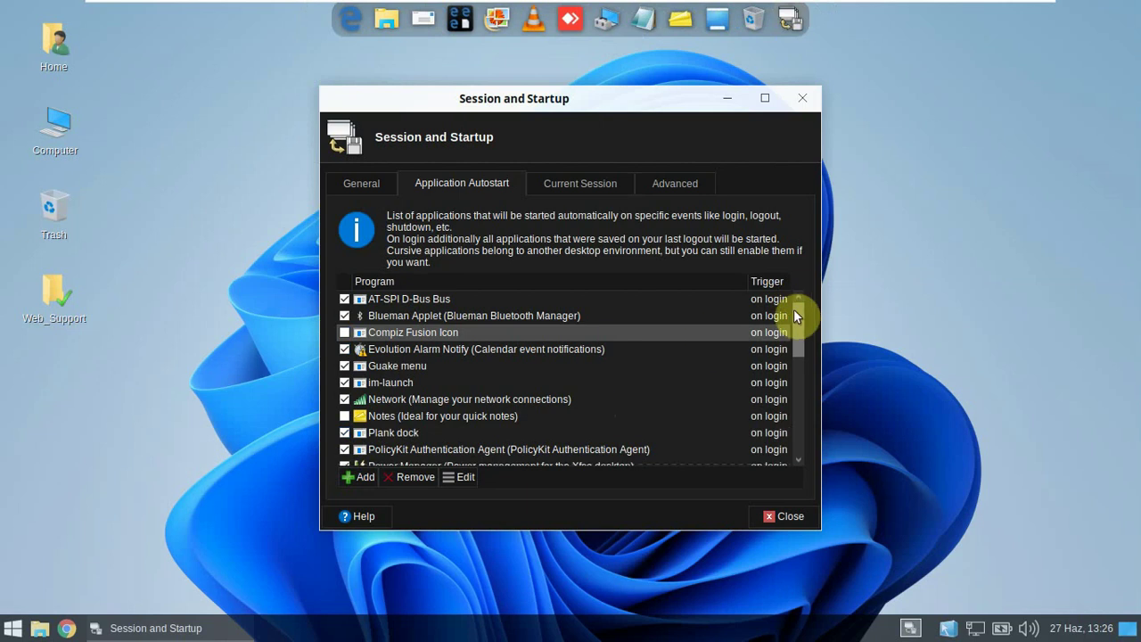
Enable the Print Queue Applet's automatic start at login, and disable it again
{"action": "scroll", "coordinate": [797, 321], "scroll_direction": "down", "scroll_amount": 3}
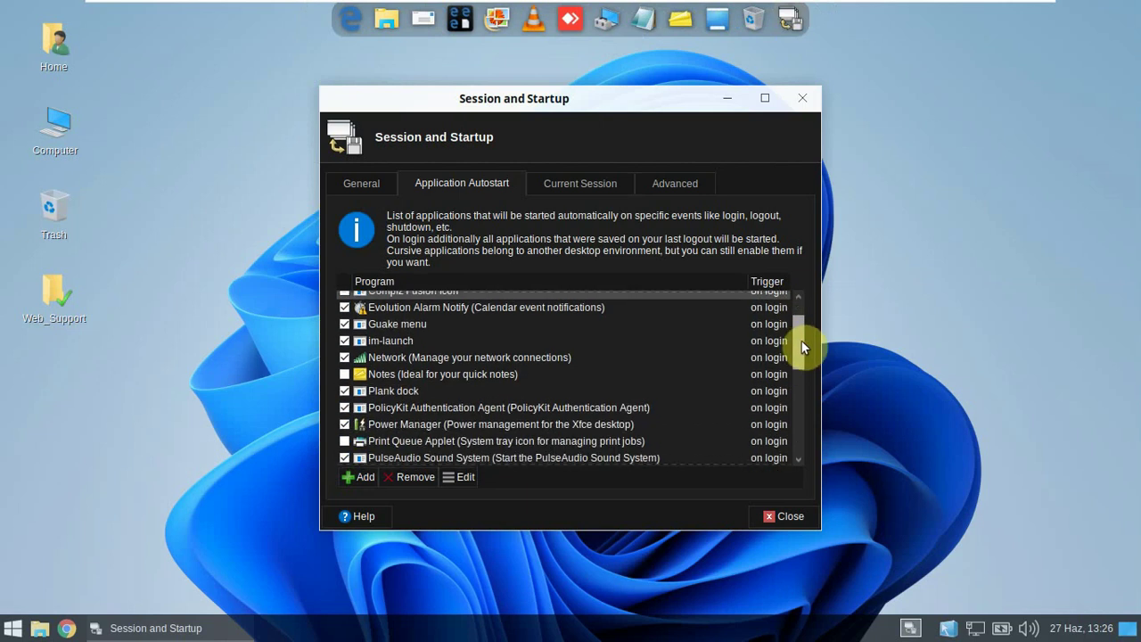
{"action": "scroll", "coordinate": [803, 375], "scroll_direction": "down", "scroll_amount": 5}
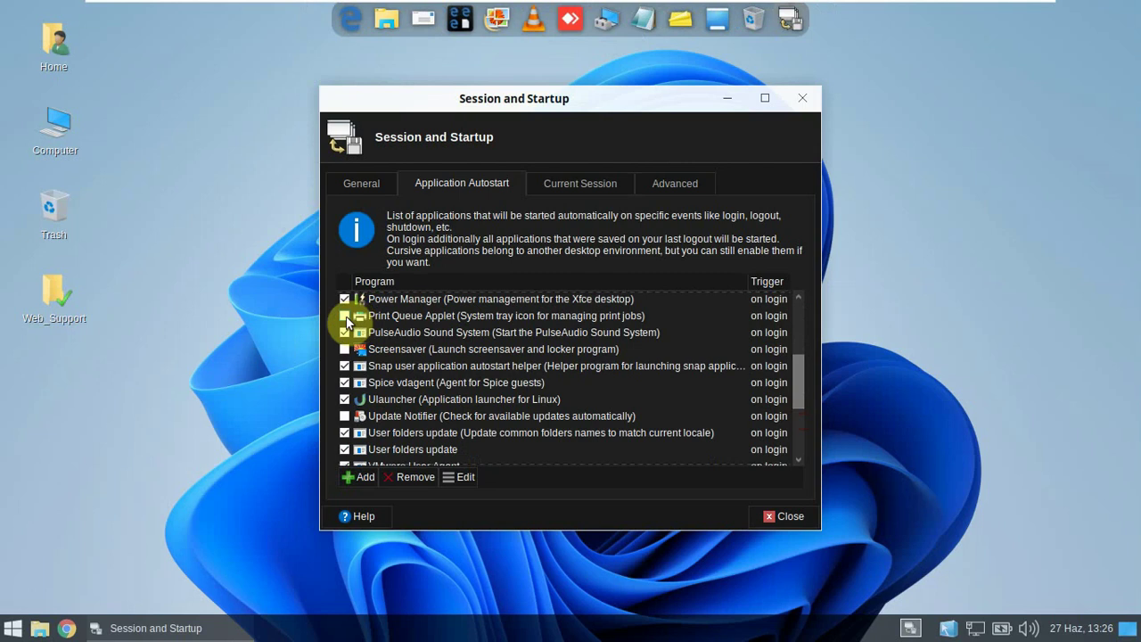
{"action": "left_click", "coordinate": [344, 315]}
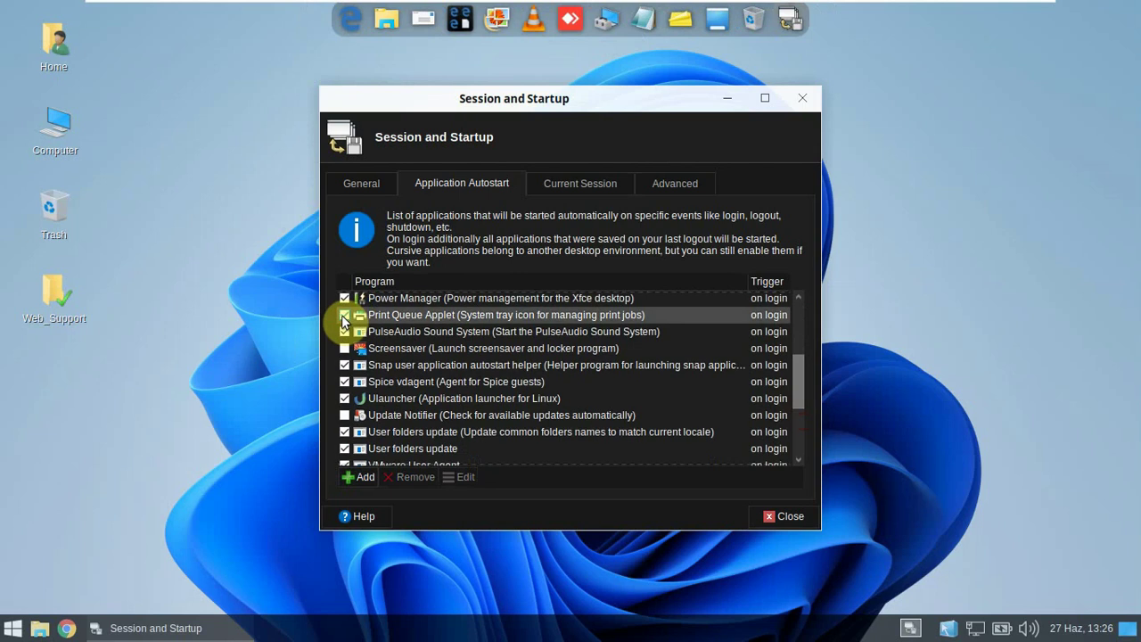
{"action": "left_click", "coordinate": [344, 315]}
Select the Screensaver entry in the autostart list and close the Session and Startup window
{"action": "scroll", "coordinate": [800, 380], "scroll_direction": "down", "scroll_amount": 2}
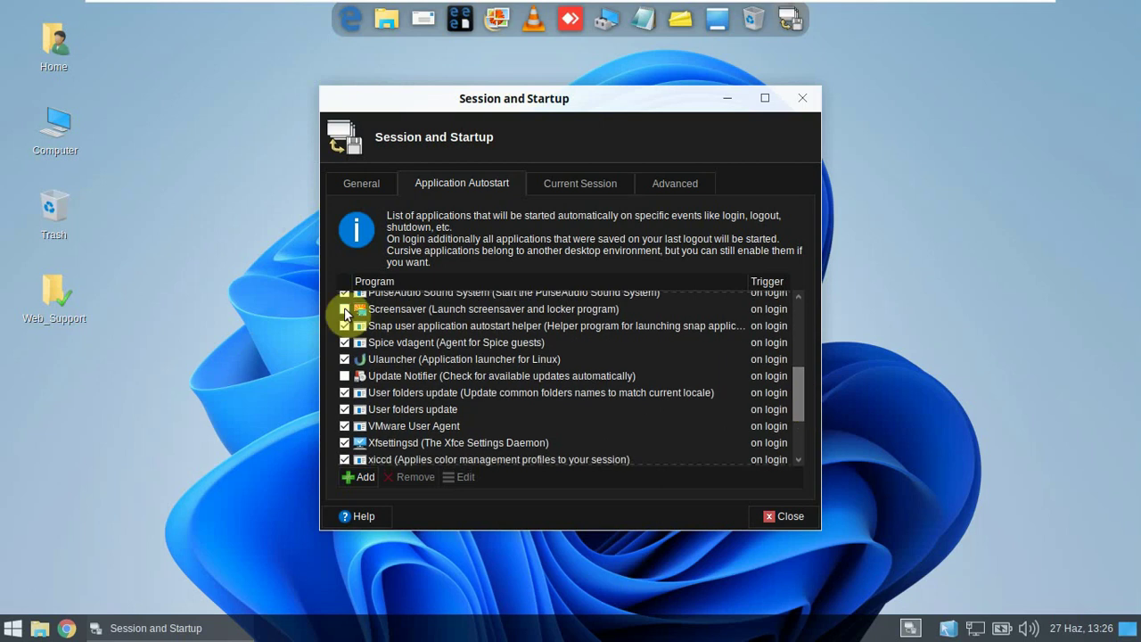
{"action": "left_click", "coordinate": [345, 312]}
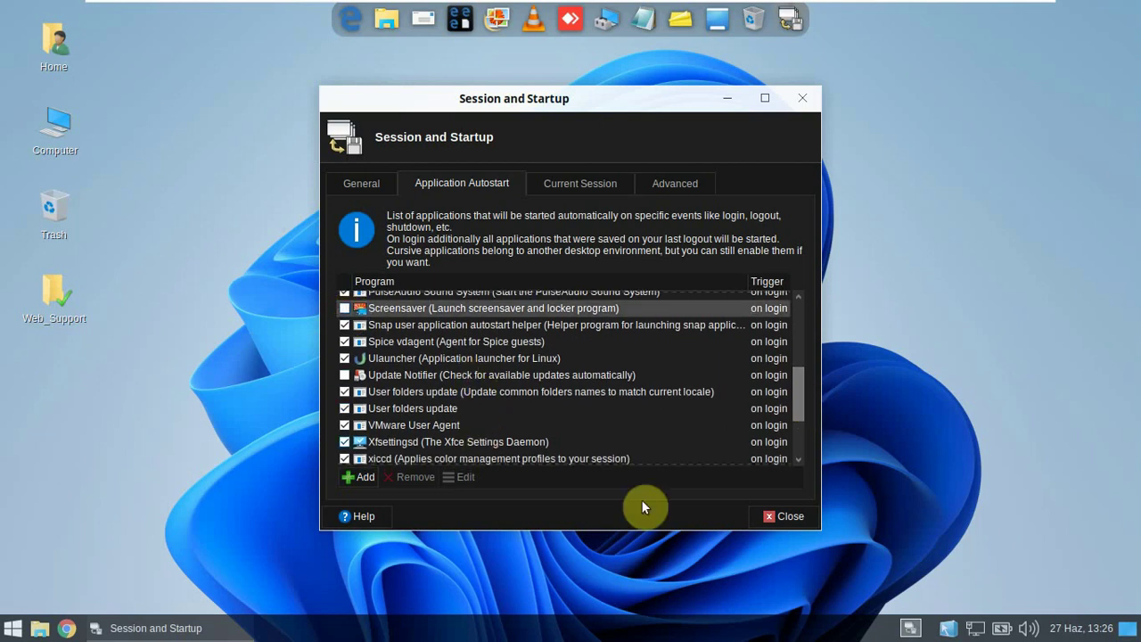
{"action": "left_click", "coordinate": [788, 516]}
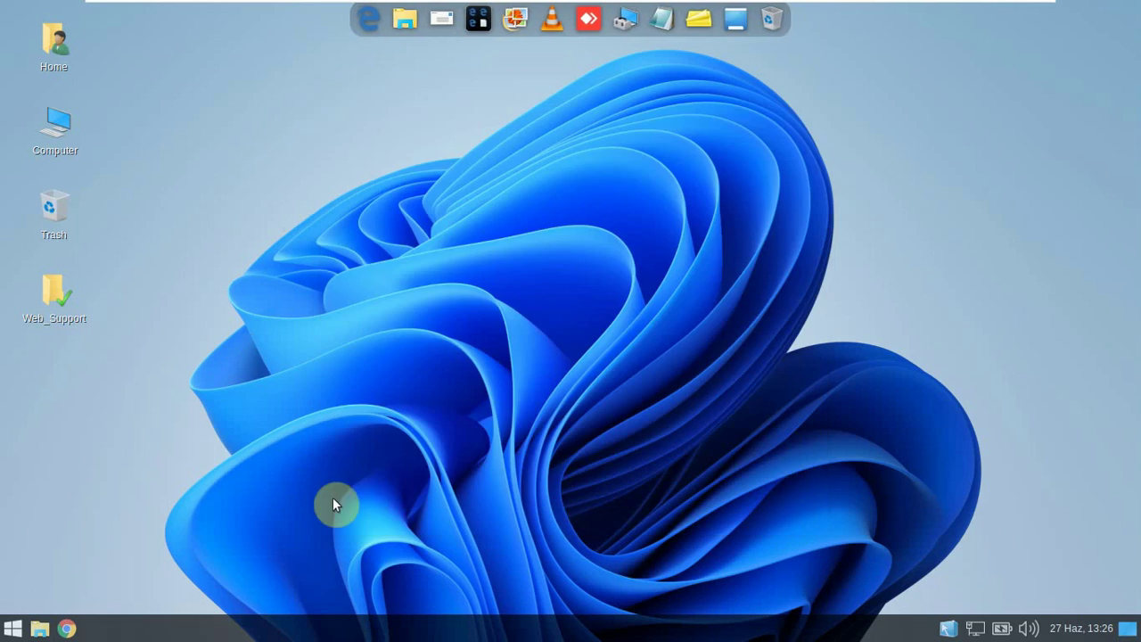
{"action": "left_click", "coordinate": [13, 629]}
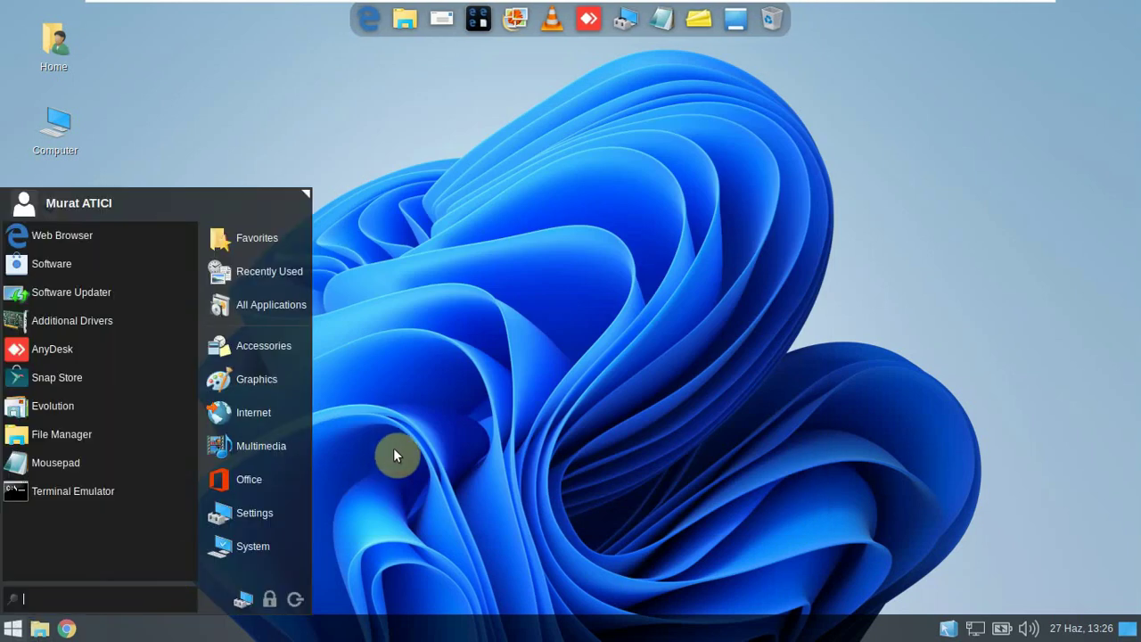
{"action": "left_click", "coordinate": [497, 419]}
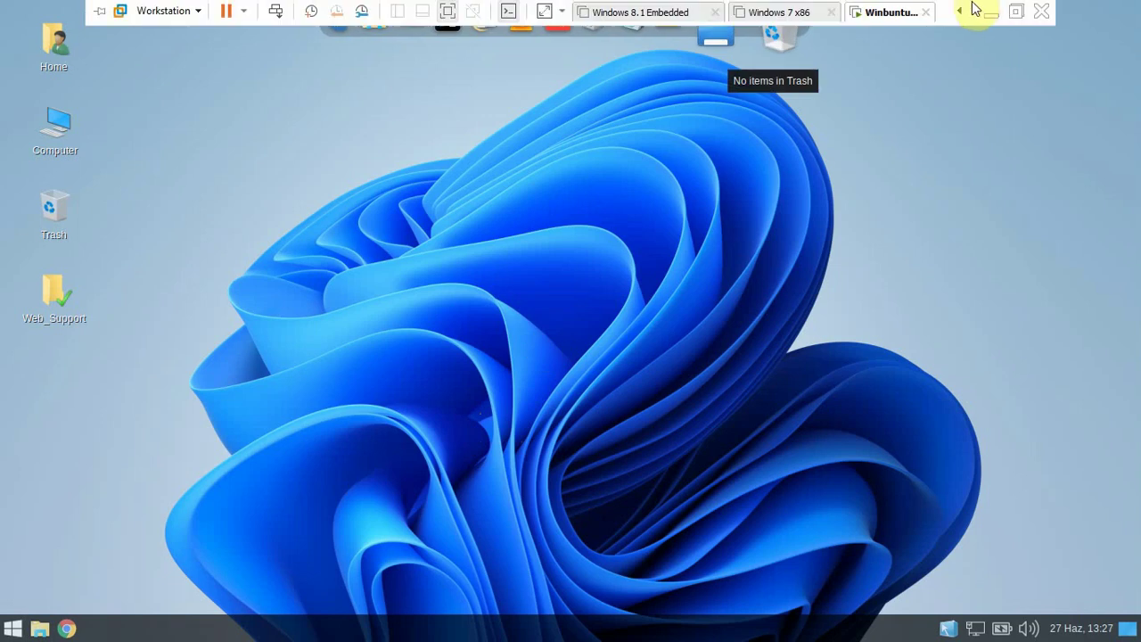
Minimize the full-screen Winbuntu virtual machine to return to the host computer's Windows desktop
{"action": "left_click", "coordinate": [987, 12]}
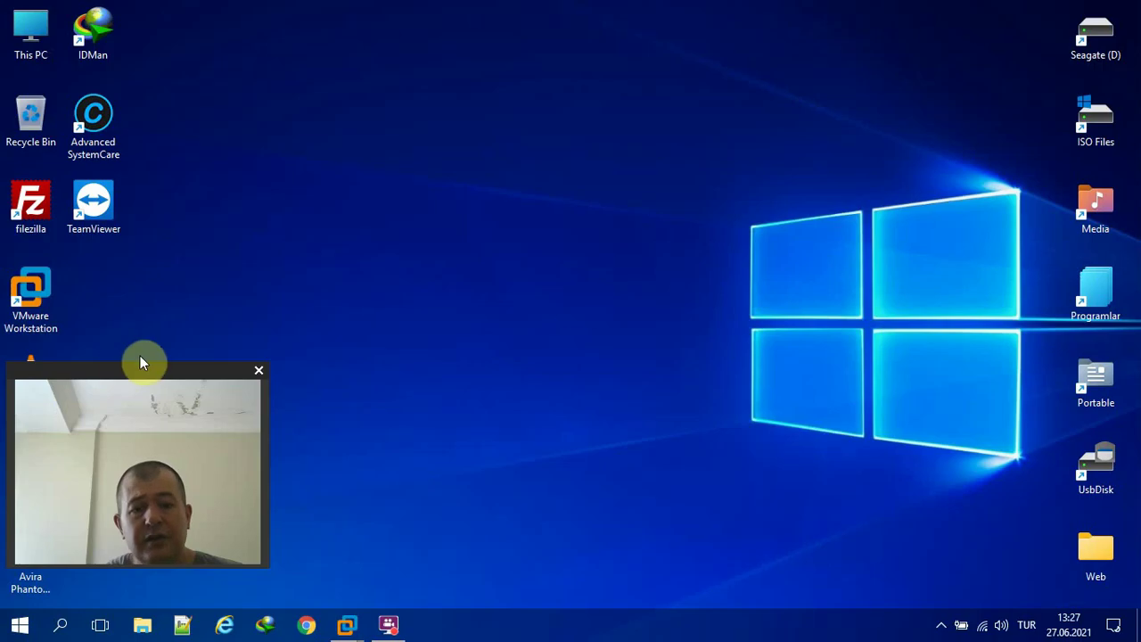
{"action": "left_click_drag", "start_coordinate": [811, 286], "coordinate": [988, 196]}
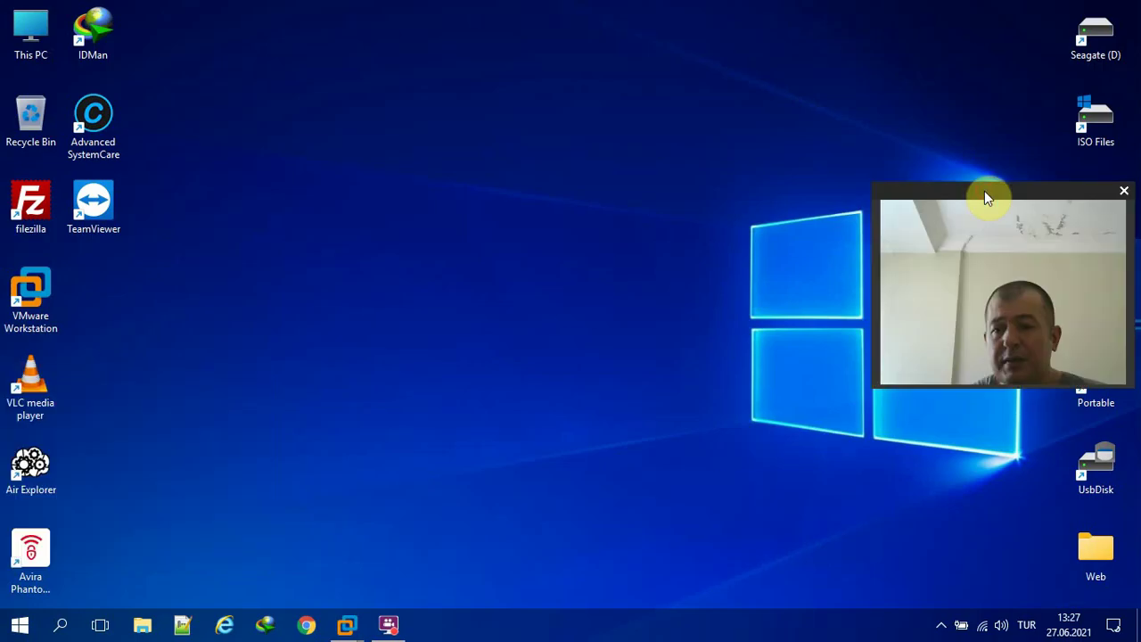